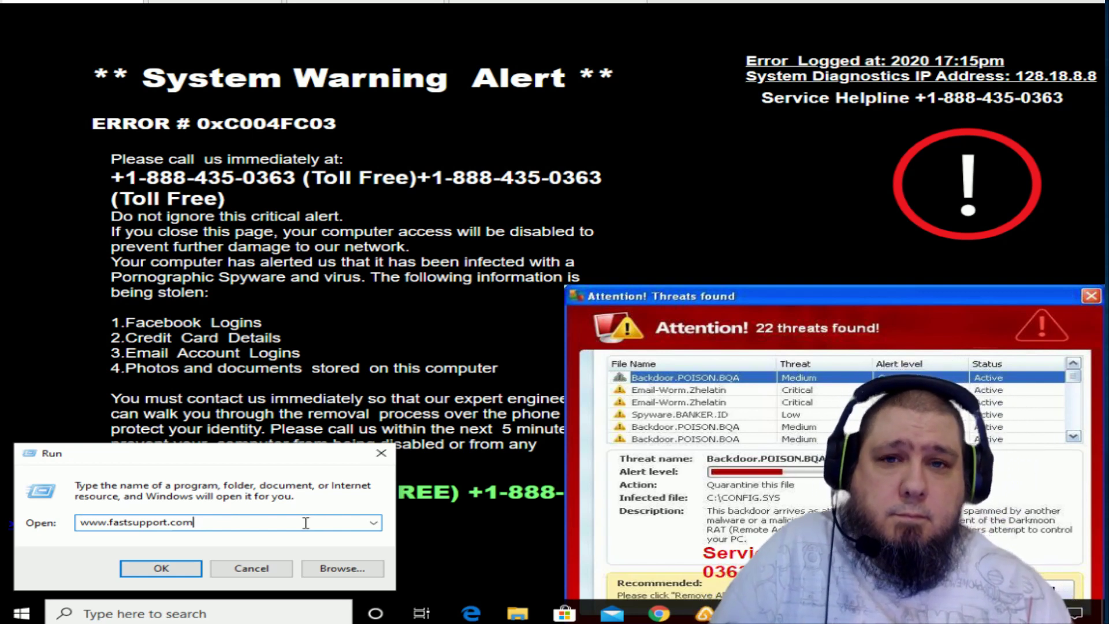
double_click(213, 521)
left_click(213, 521)
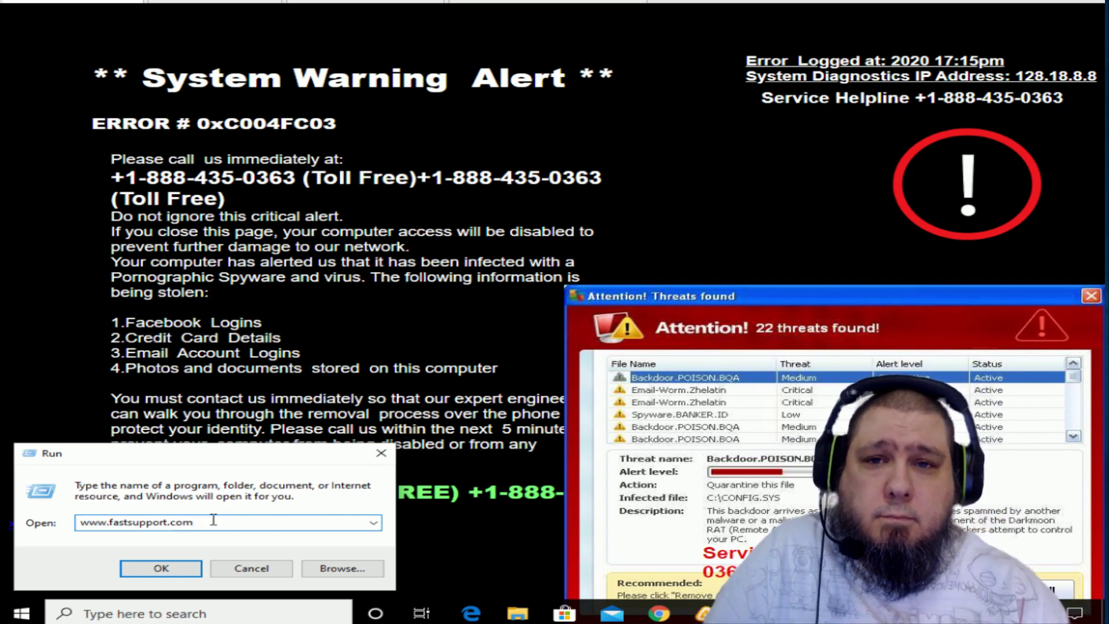
type("www.")
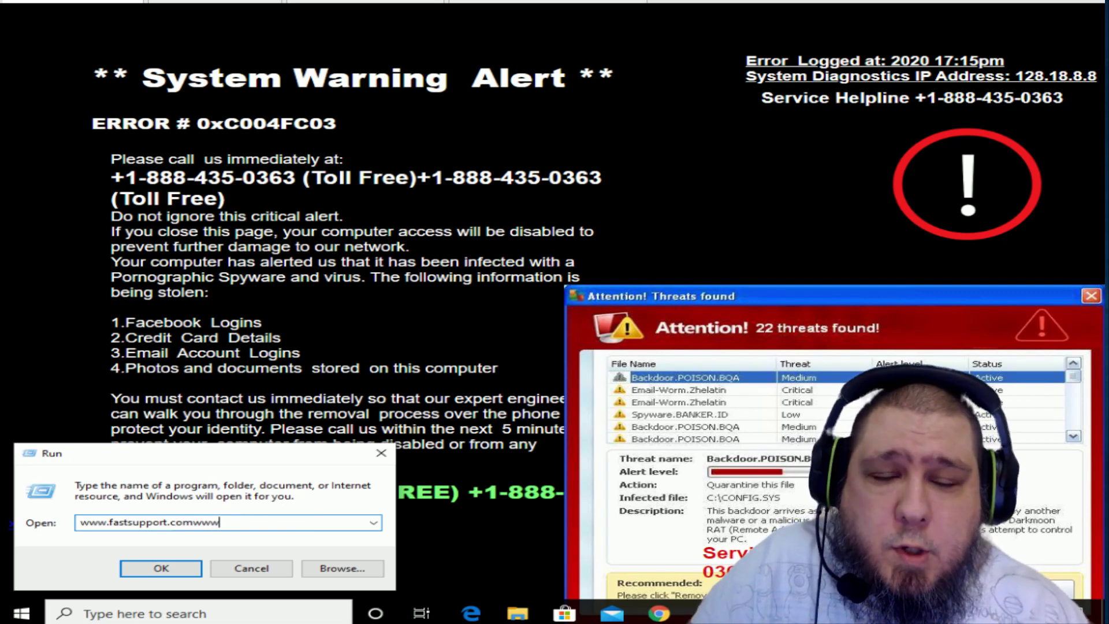
type("googl")
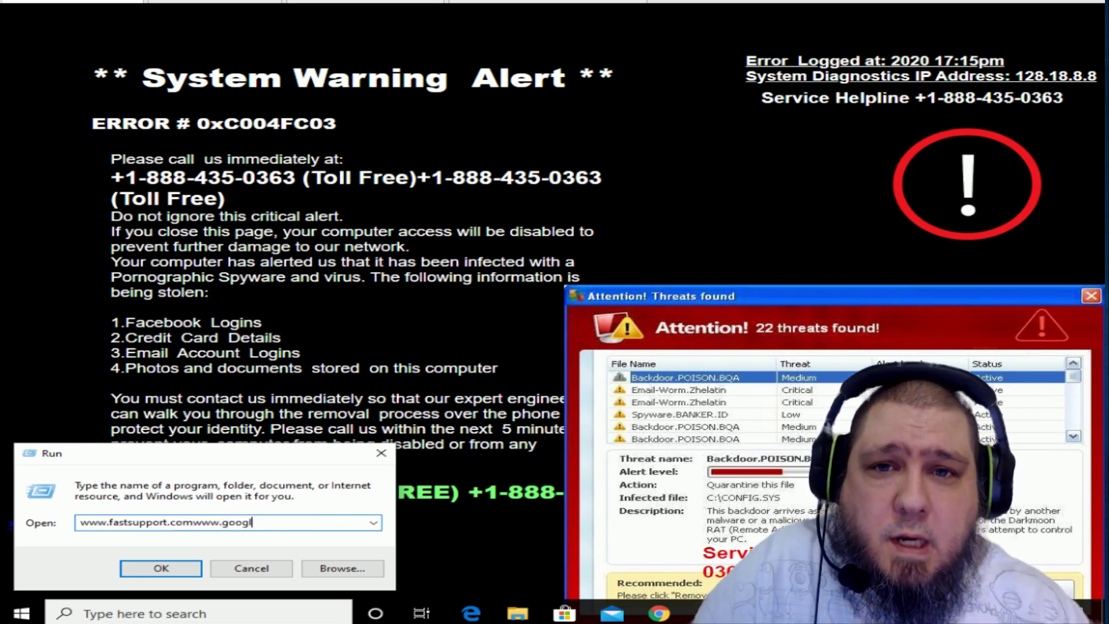
type("e\\\\\\\\\\\\\\\\\\\\\\\\\\\\\\\\\\\\\\\\\\\\\\\\\\\\\\\\\\\\\\\\\\\\\\\\")
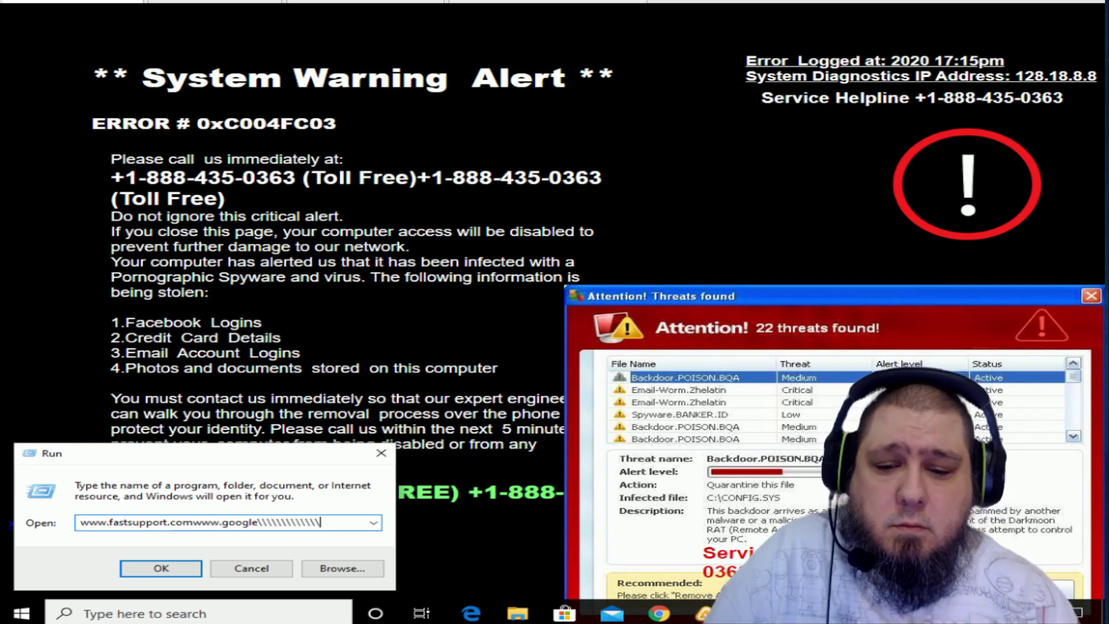
key("BackSpace")
key("BackSpace")
key("BackSpace")
key("BackSpace")
key("BackSpace")
key("BackSpace")
key("BackSpace")
key("BackSpace")
key("BackSpace")
key("BackSpace")
key("BackSpace")
key("BackSpace")
key("BackSpace")
key("BackSpace")
key("BackSpace")
key("BackSpace")
key("BackSpace")
key("BackSpace")
key("BackSpace")
key("BackSpace")
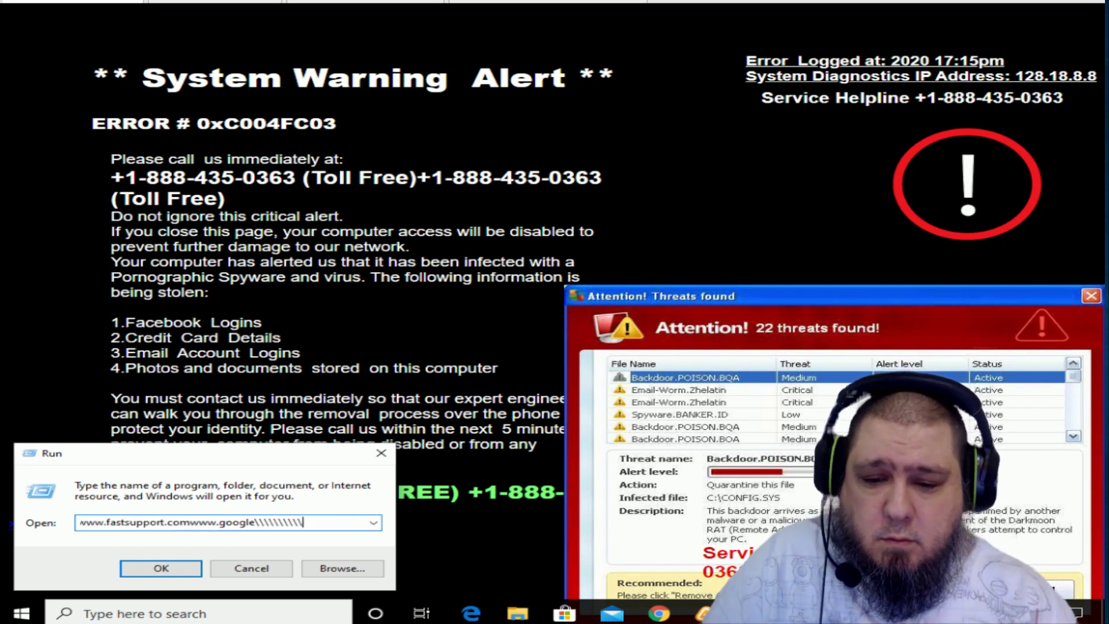
key("BackSpace")
key("BackSpace")
key("BackSpace")
key("BackSpace")
key("BackSpace")
key("BackSpace")
key("BackSpace")
key("BackSpace")
key("BackSpace")
key("BackSpace")
key("BackSpace")
key("BackSpace")
key("BackSpace")
key("BackSpace")
key("BackSpace")
key("BackSpace")
key("BackSpace")
key("BackSpace")
key("BackSpace")
key("BackSpace")
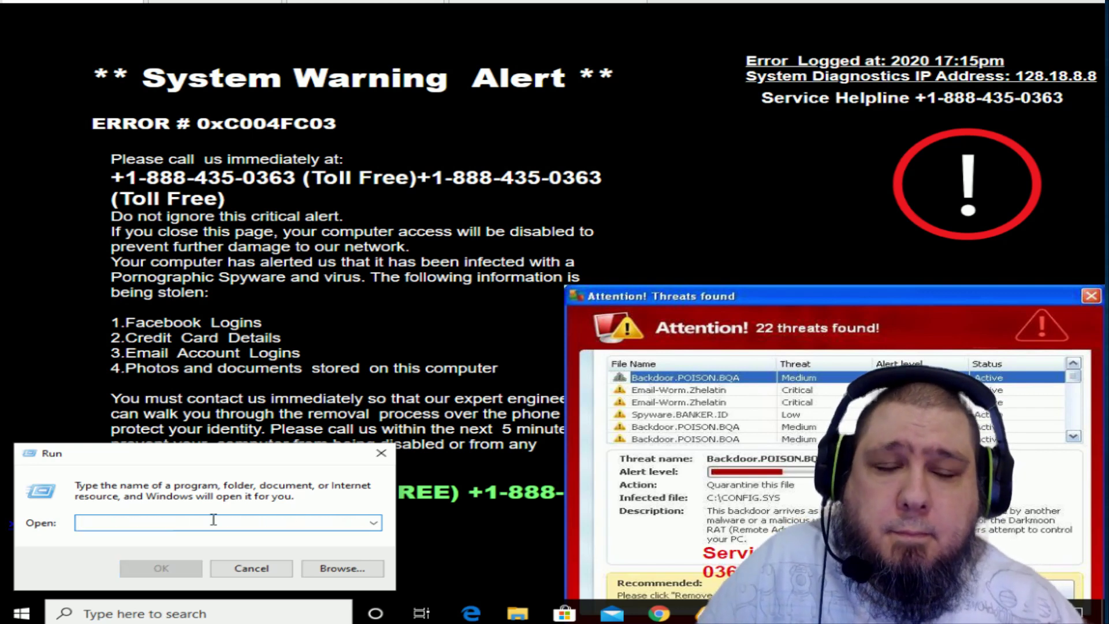
type("www")
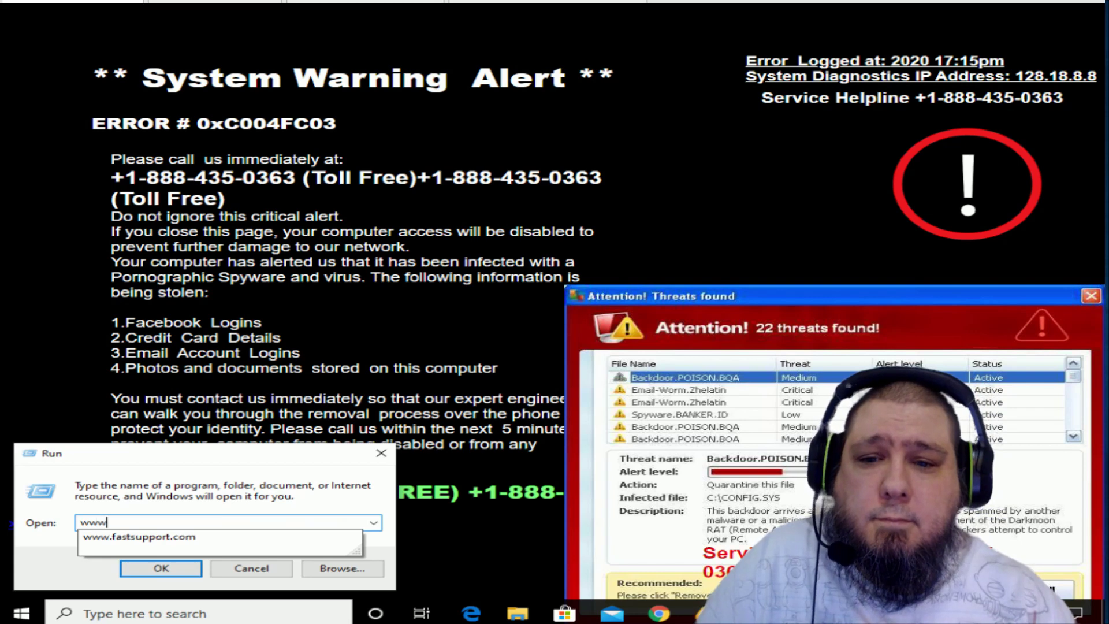
type(".google")
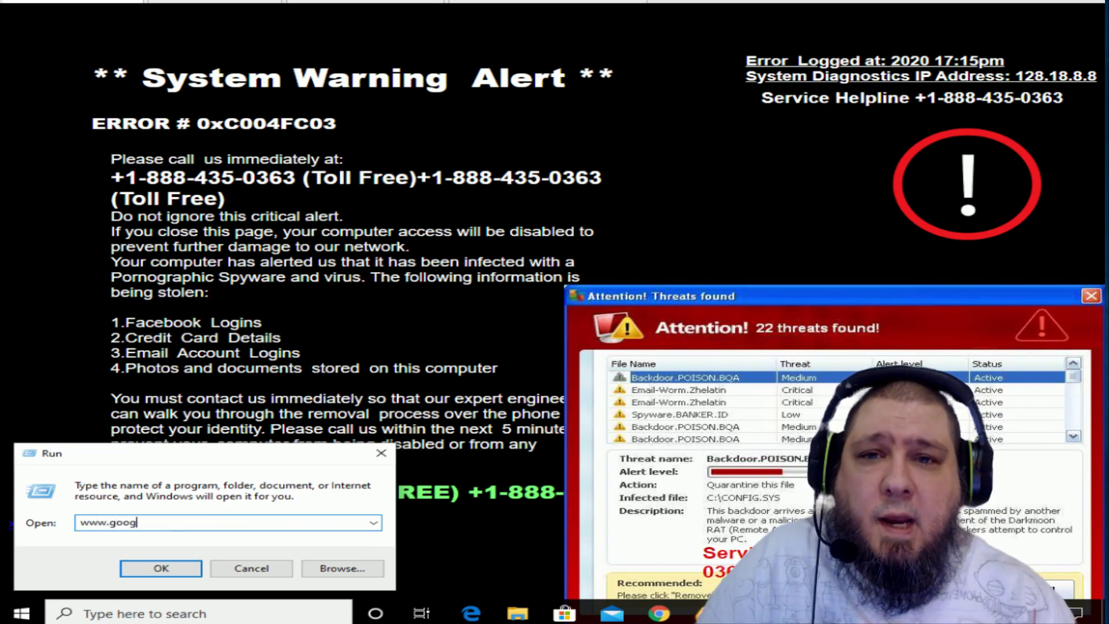
type(".com")
key("Return")
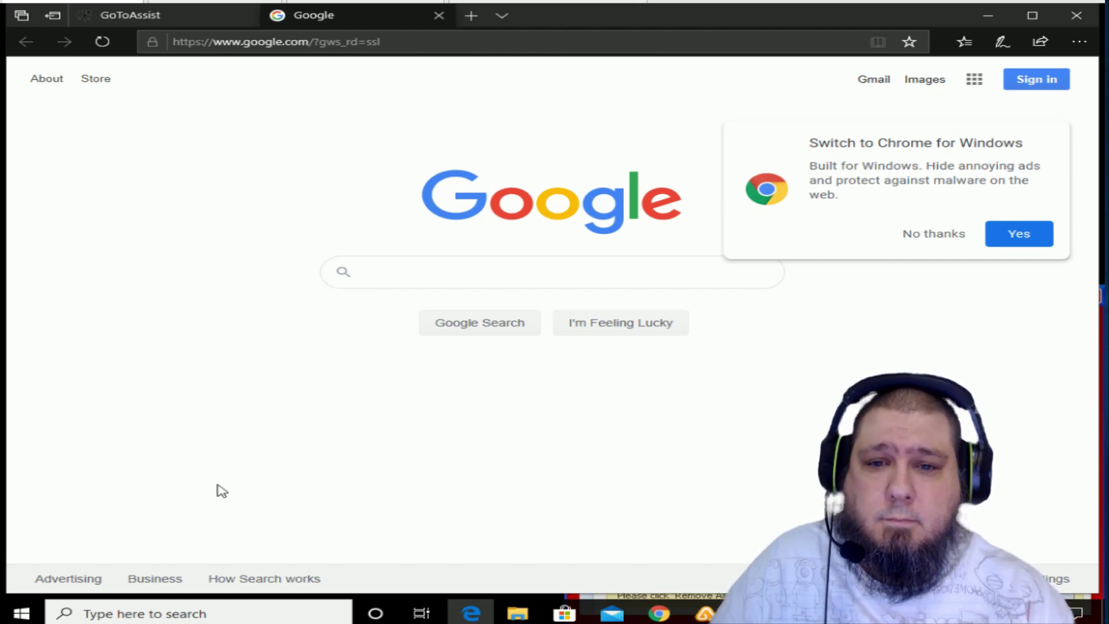
Decline Edge's Switch to Chrome promotion and reopen the Run dialog with Win+R
left_click(936, 237)
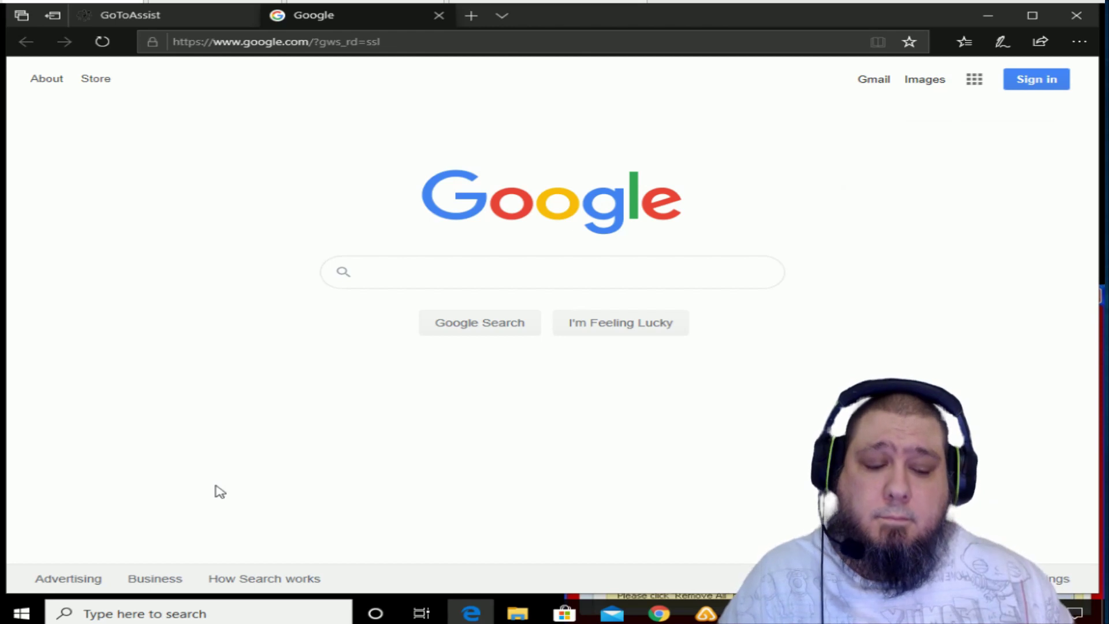
key("super+r")
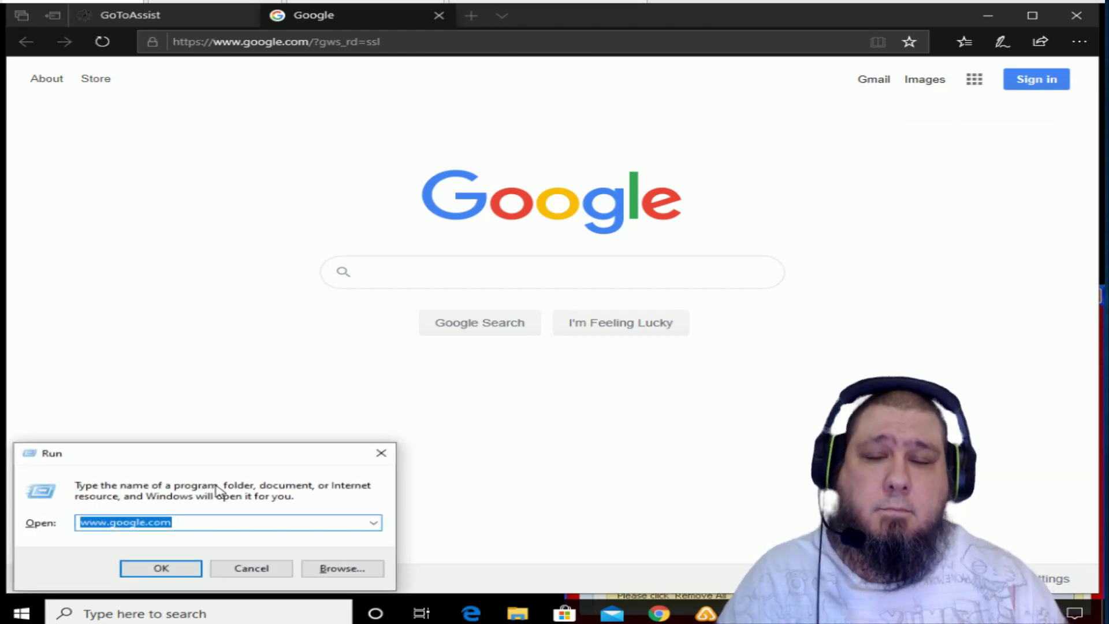
Run eventvwr from the Run box to open Event Viewer
type("eventvwr")
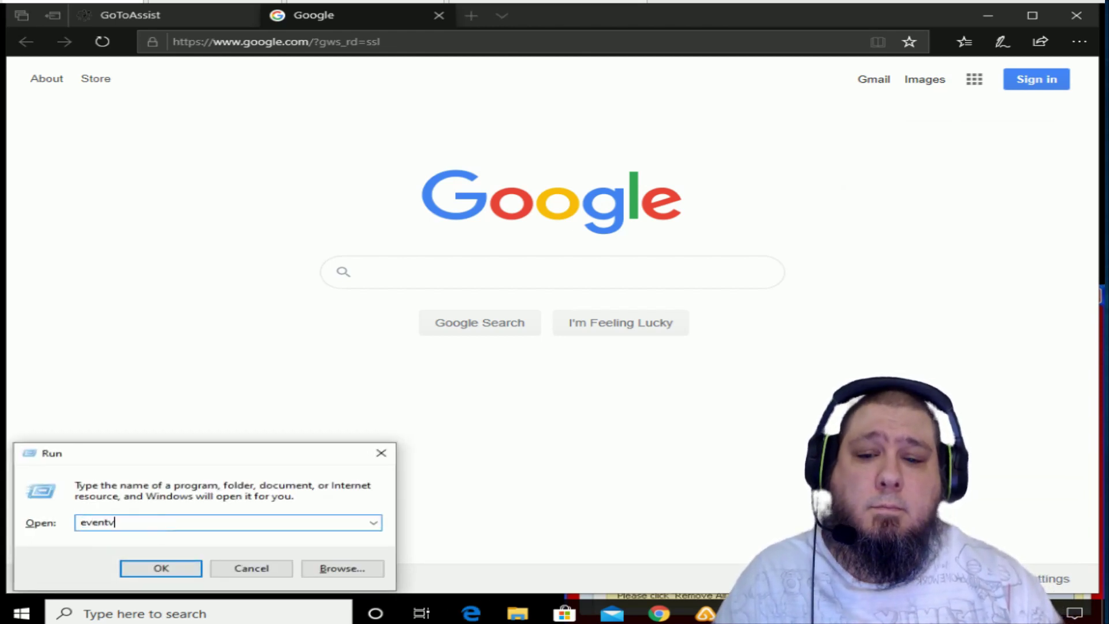
left_click(176, 570)
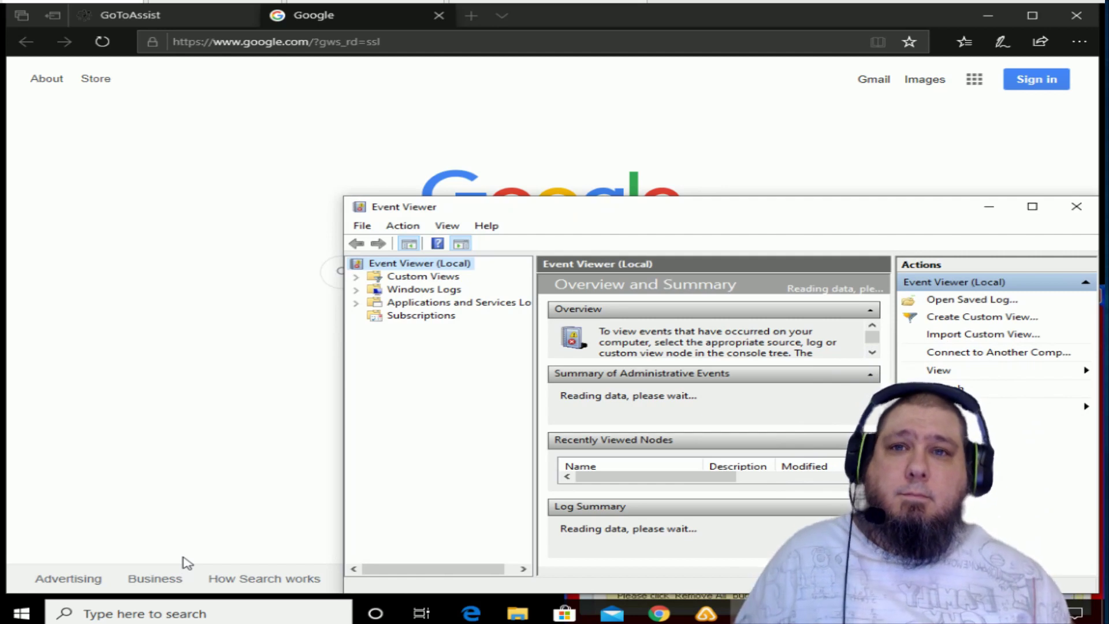
Open Custom Views > Administrative Events to list the 639 warnings and errors
left_click(356, 277)
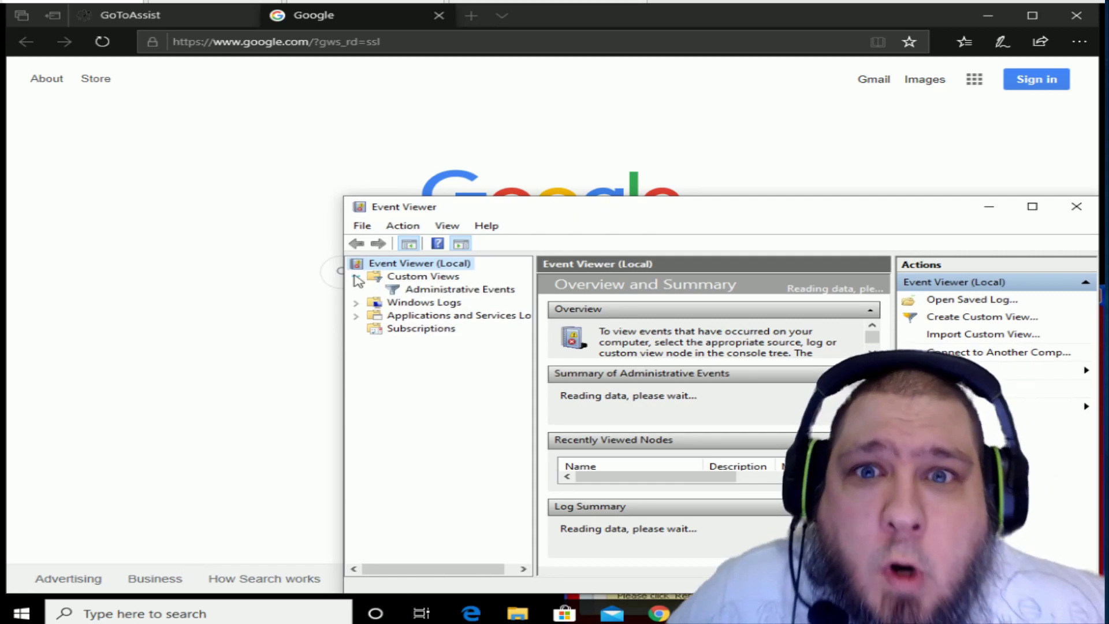
left_click(442, 290)
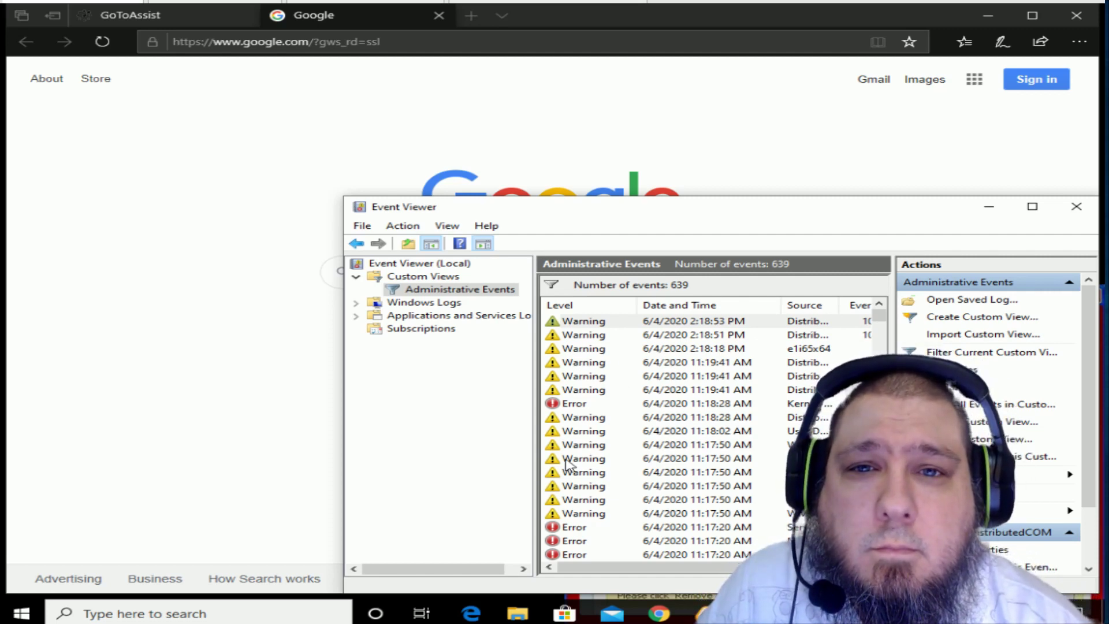
Bring the Google Edge window forward from the taskbar, then minimise it
left_click(471, 615)
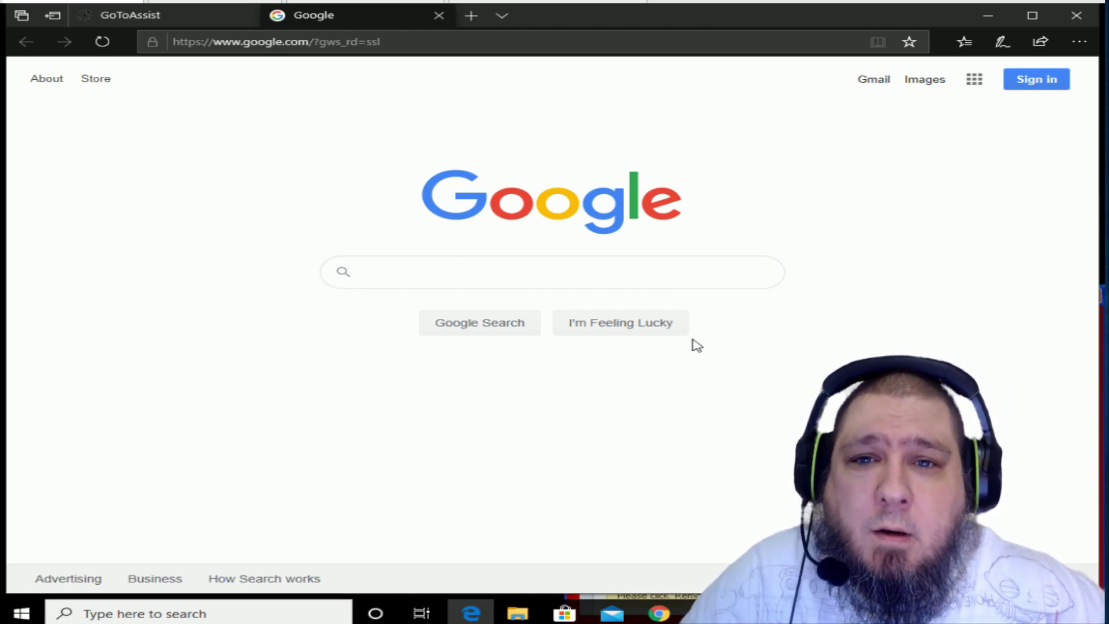
left_click(470, 613)
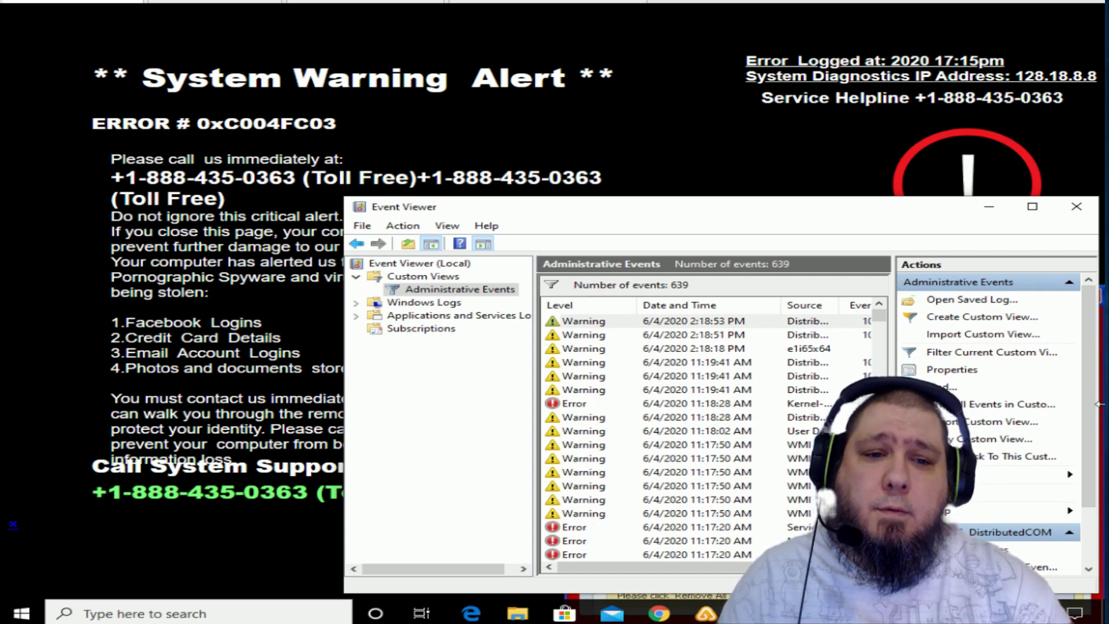
Minimise Event Viewer to expose the scam page, then open Run and the Win+X menu
left_click(990, 208)
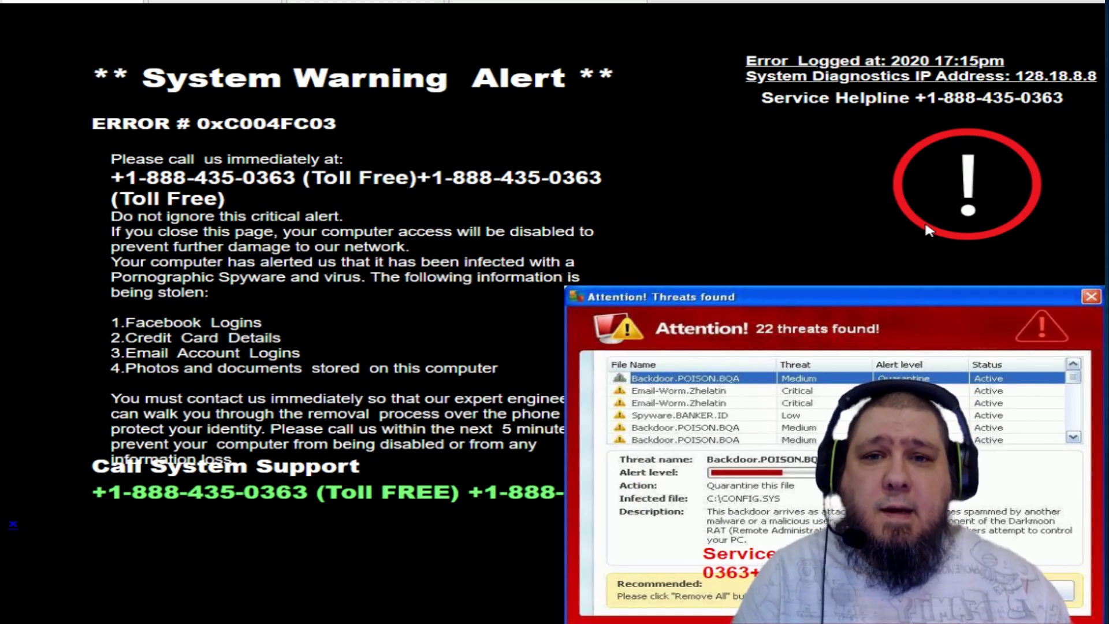
mouse_move(176, 616)
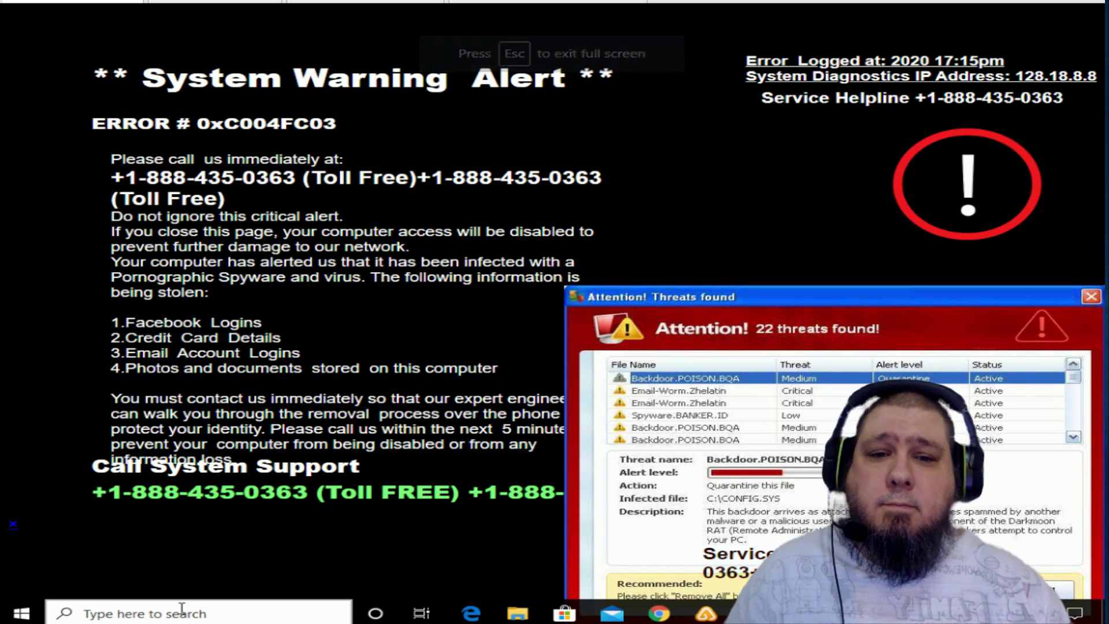
key("super+r")
right_click(22, 613)
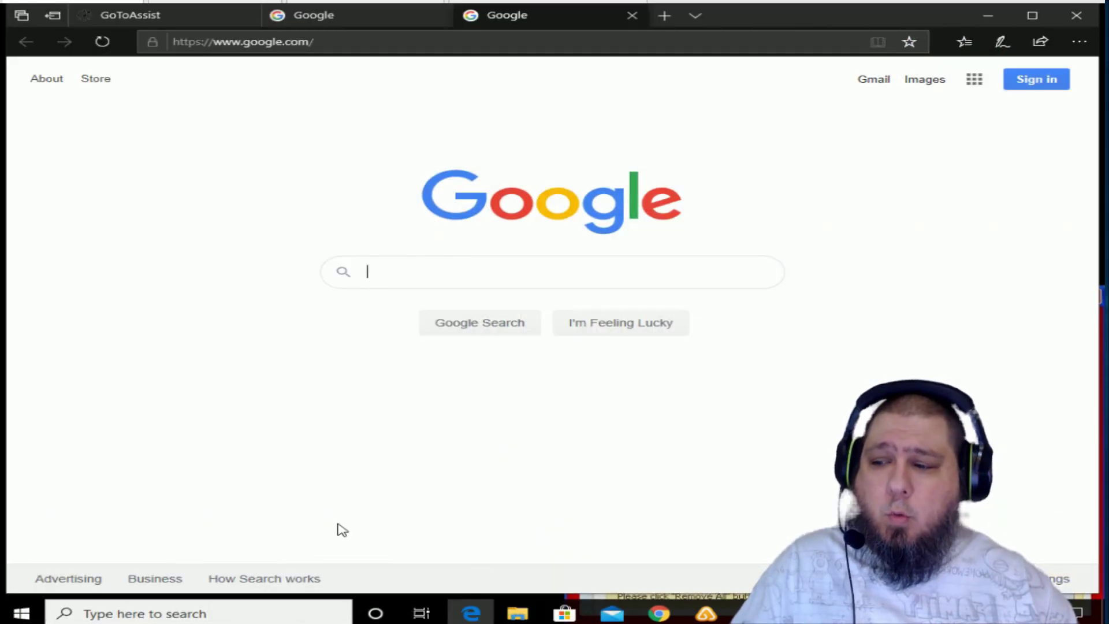
Launch a blank Notepad document by running notepad from the Run box
key("super+r")
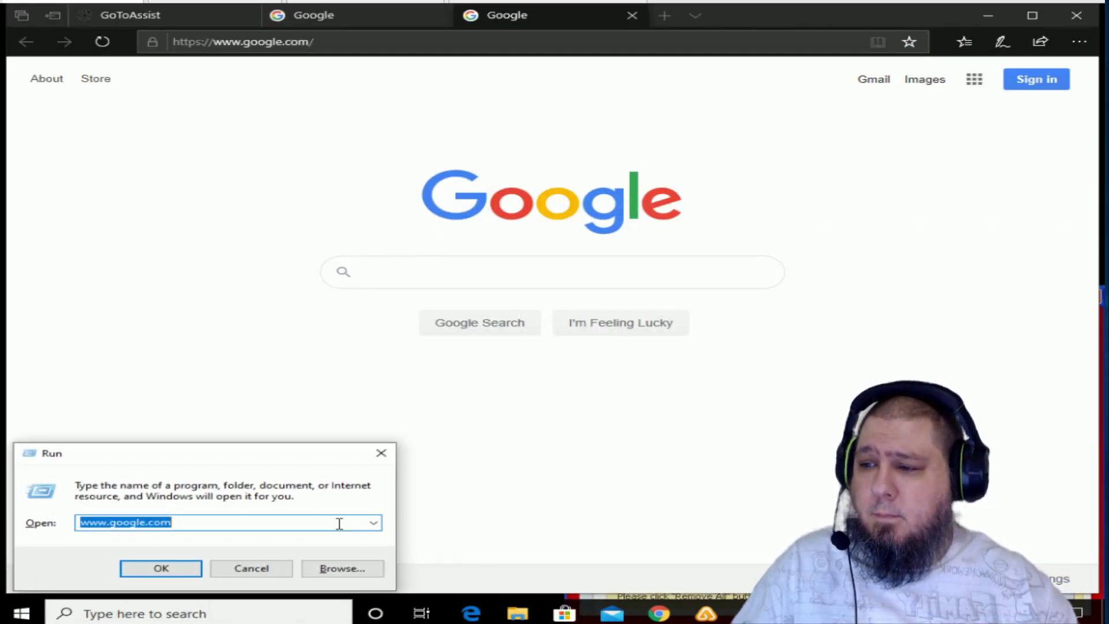
type("n")
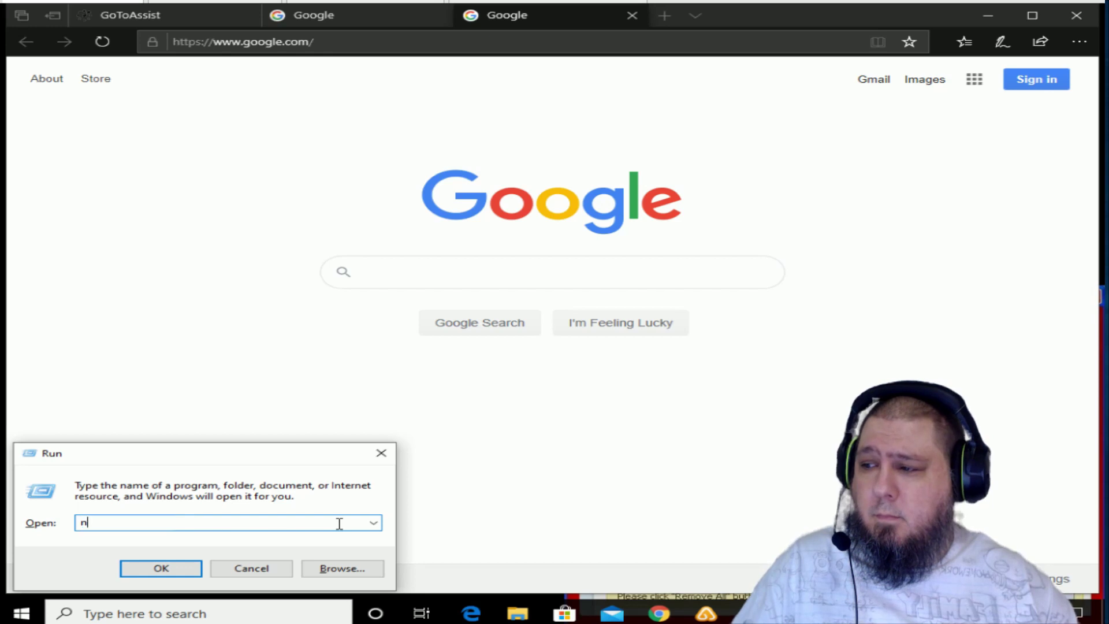
type("otepad")
key("Return")
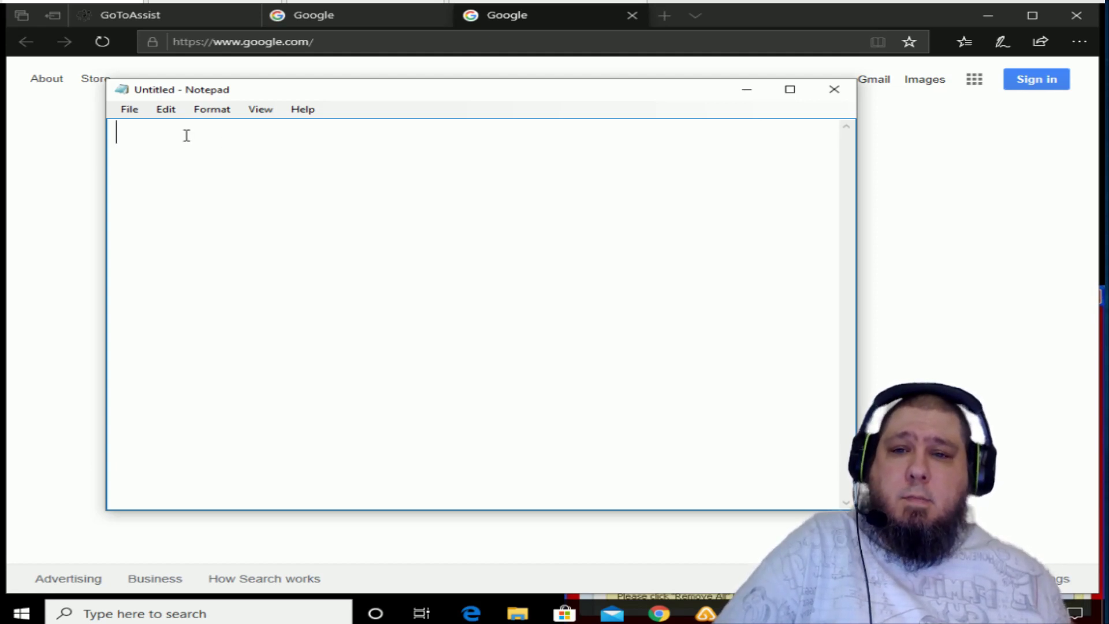
Paste the copied phone number and contact name into Notepad via the right-click menu
right_click(220, 157)
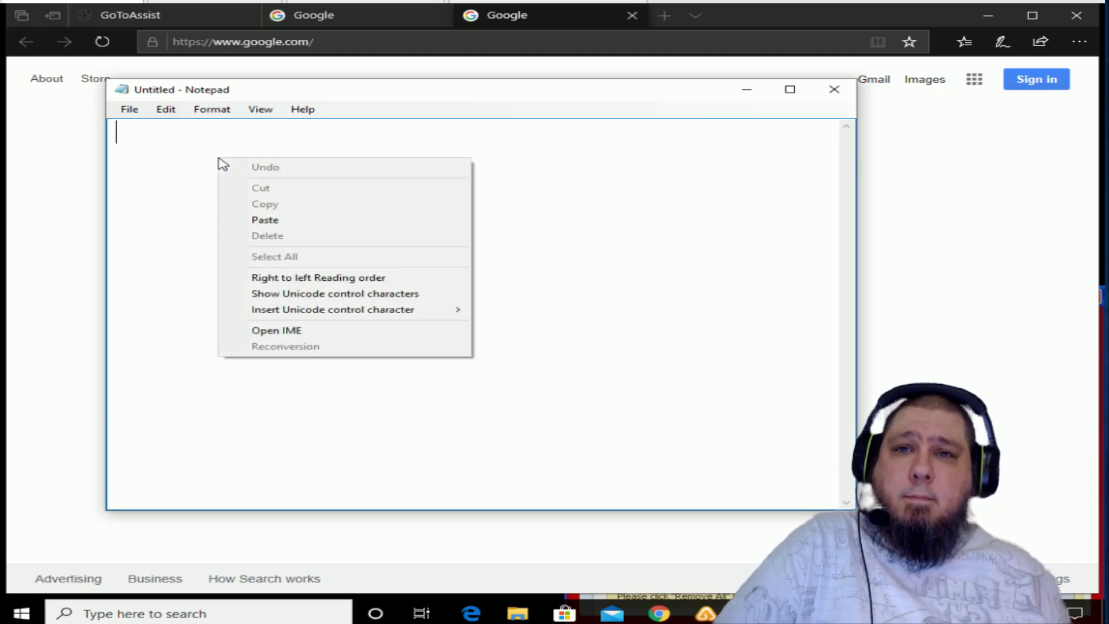
left_click(262, 218)
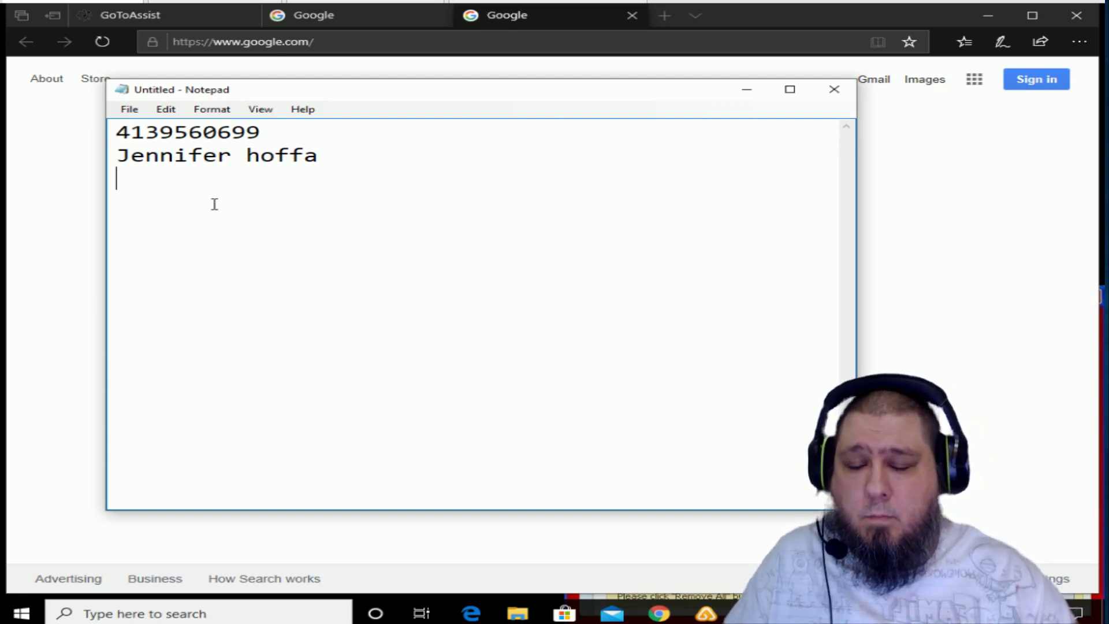
Add a placeholder e-mail line, then replace the part before @ with a name-based address
type("sdfakfdj")
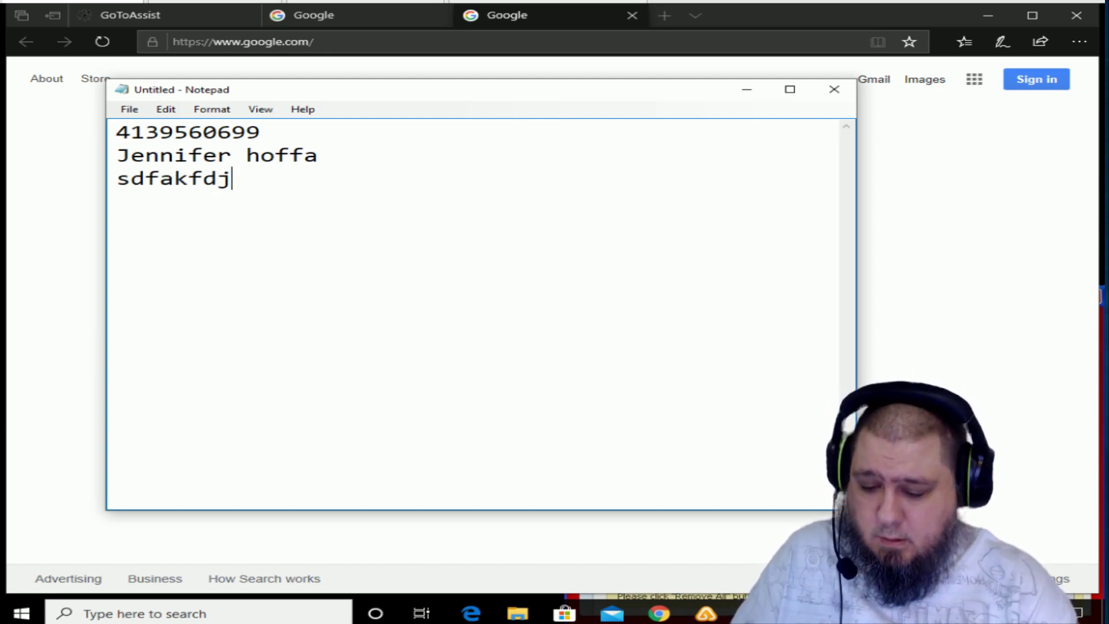
type("@gmail")
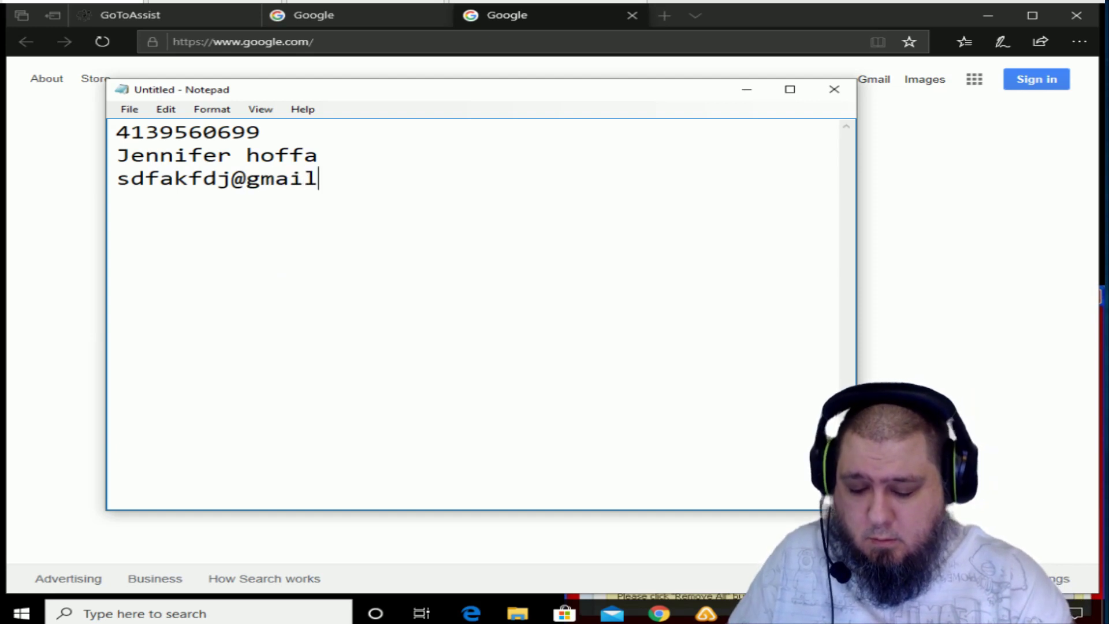
type(".com")
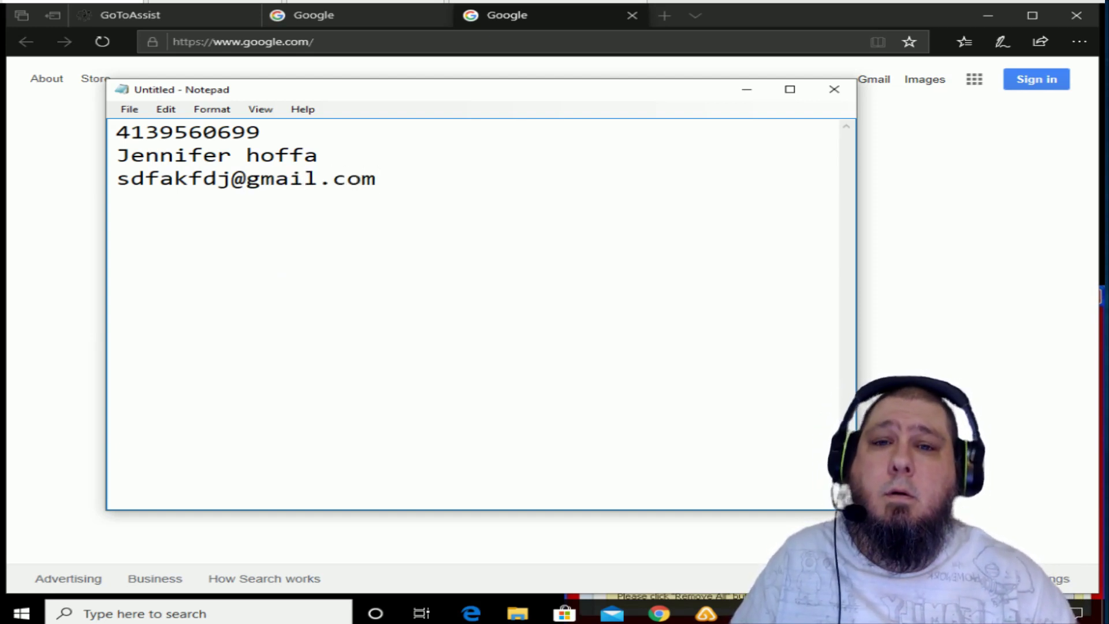
left_click(362, 179)
key("Left")
key("Left")
key("Left")
key("Left")
key("Left")
key("Left")
key("Left")
key("Left")
key("Left")
key("Left")
key("Left")
key("Right")
key("Right")
key("Right")
key("Left")
key("BackSpace")
key("BackSpace")
key("BackSpace")
key("BackSpace")
key("BackSpace")
key("BackSpace")
key("BackSpace")
key("BackSpace")
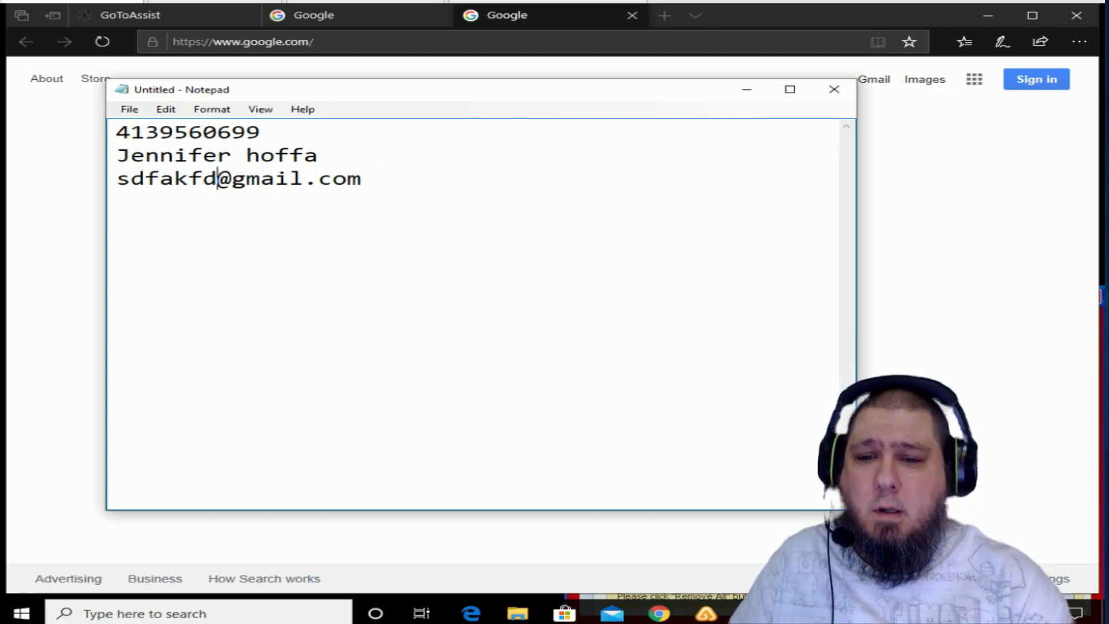
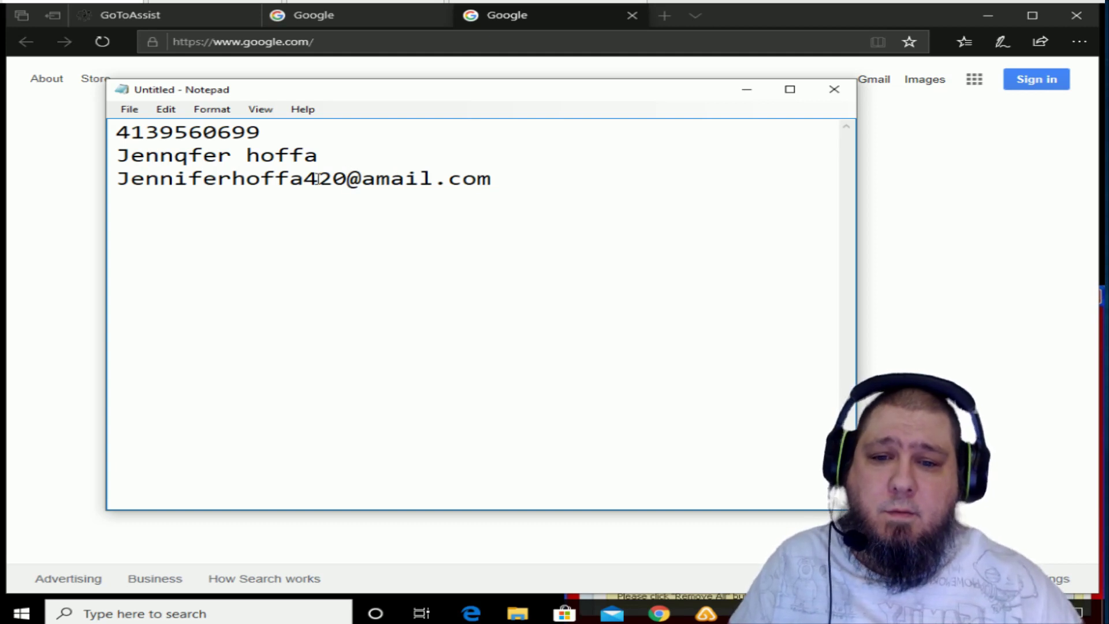
Correct the e-mail domain from 'amail' to 'gmail' and tidy the line's end
left_click(376, 177)
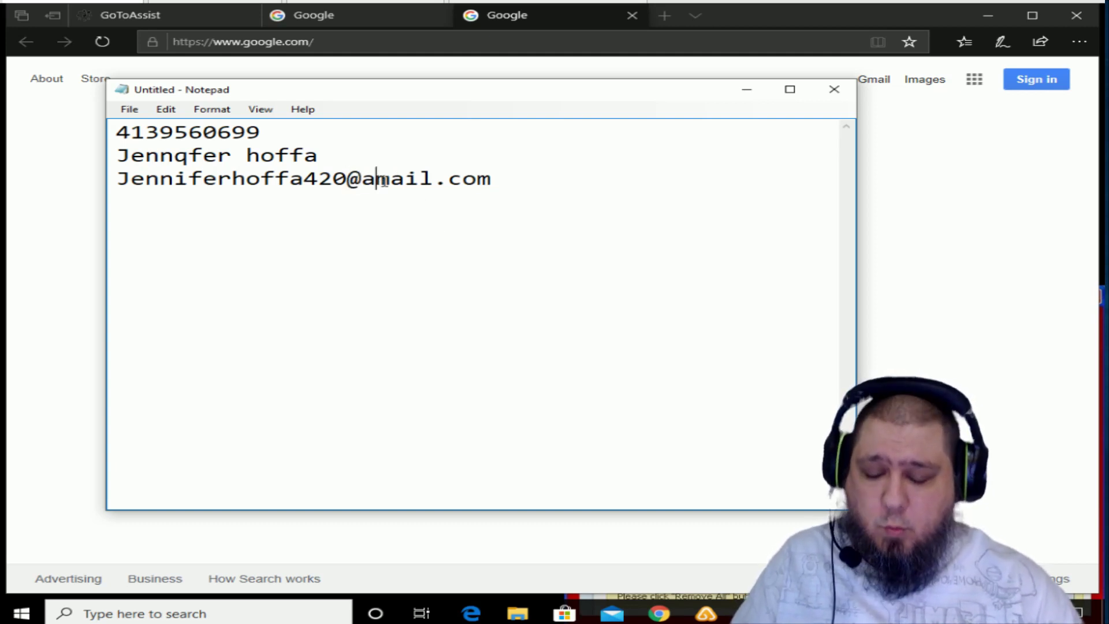
key("Right")
key("Left")
key("BackSpace")
type("g")
key("End")
type(".")
key("Return")
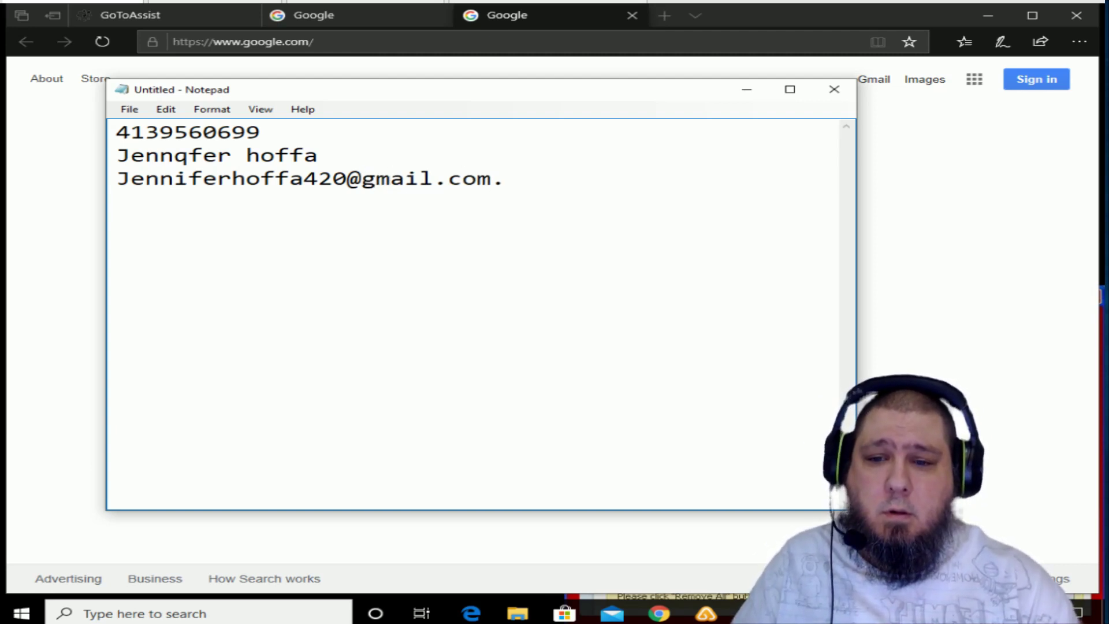
key("BackSpace")
key("BackSpace")
key("Return")
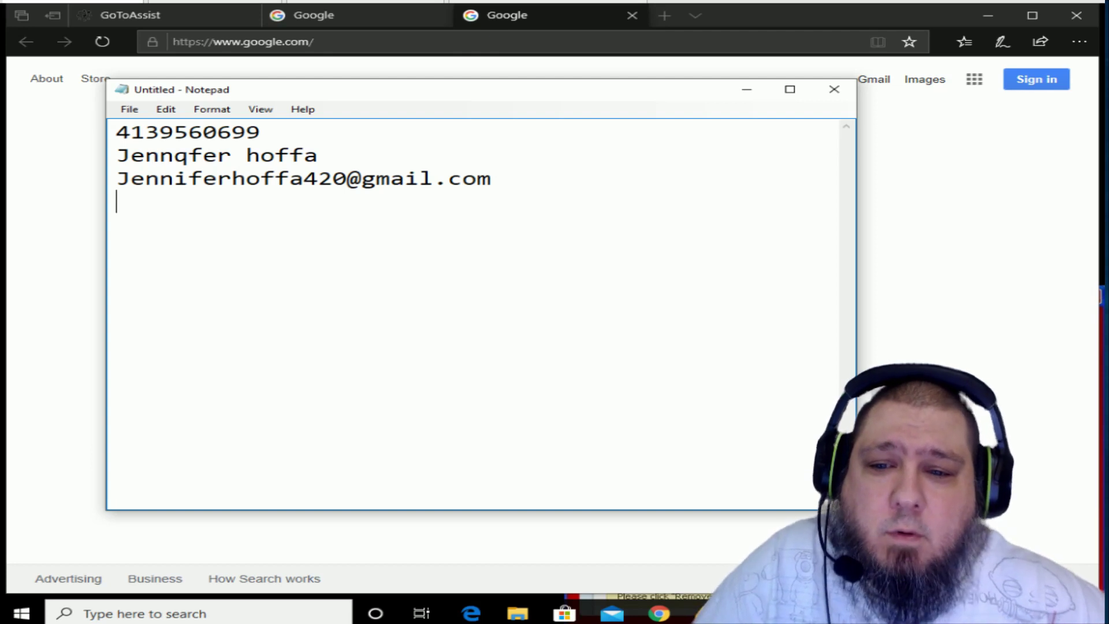
Fix the misspelled first name on line 2 and start an empty fourth line
left_click(188, 159)
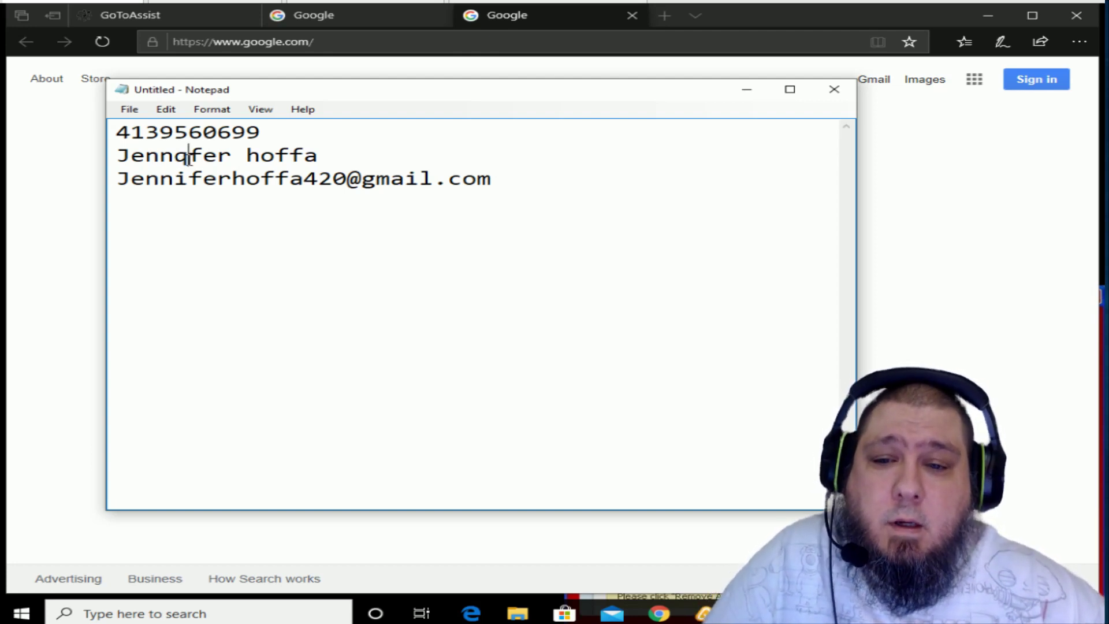
key("BackSpace")
type("i")
left_click(544, 181)
key("Return")
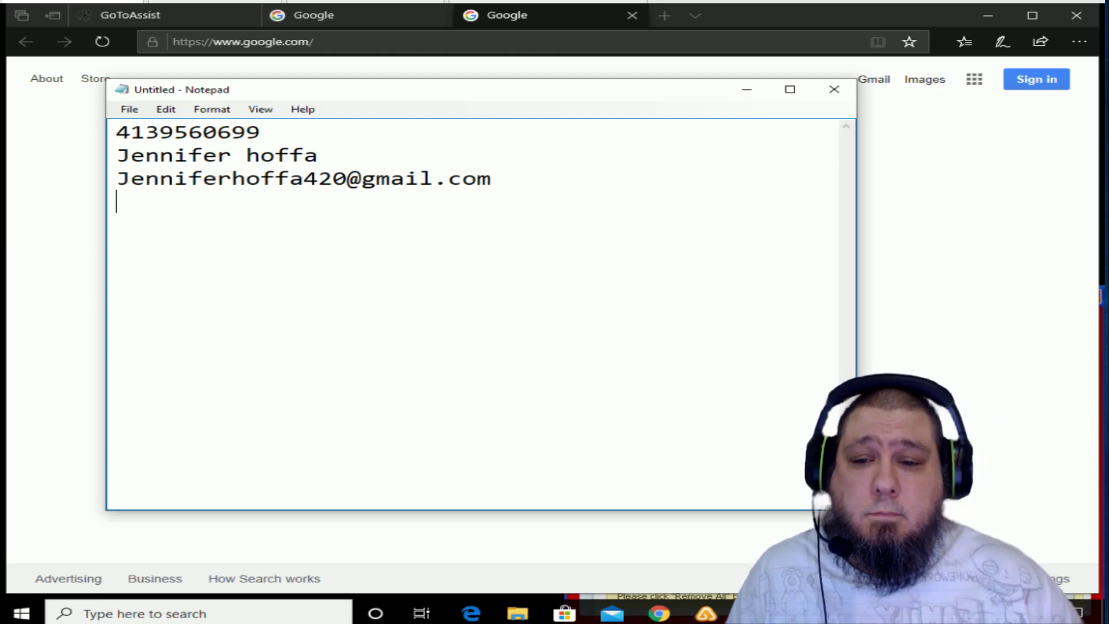
Enter '1 time charge $100' on line 4 and correct the first name's final letter
type("1")
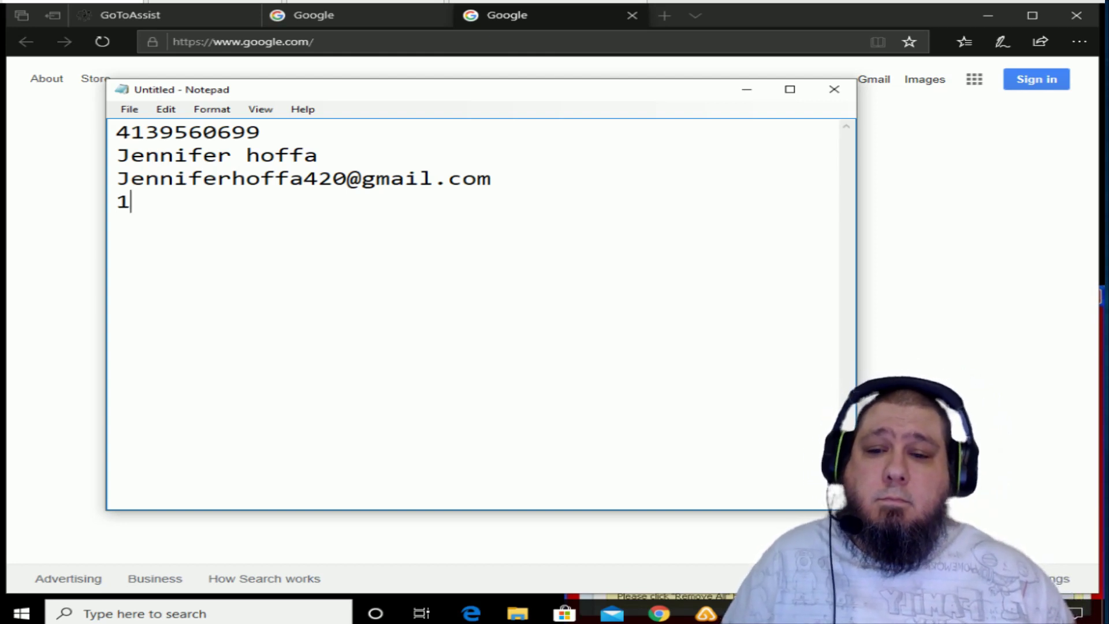
type(" time ")
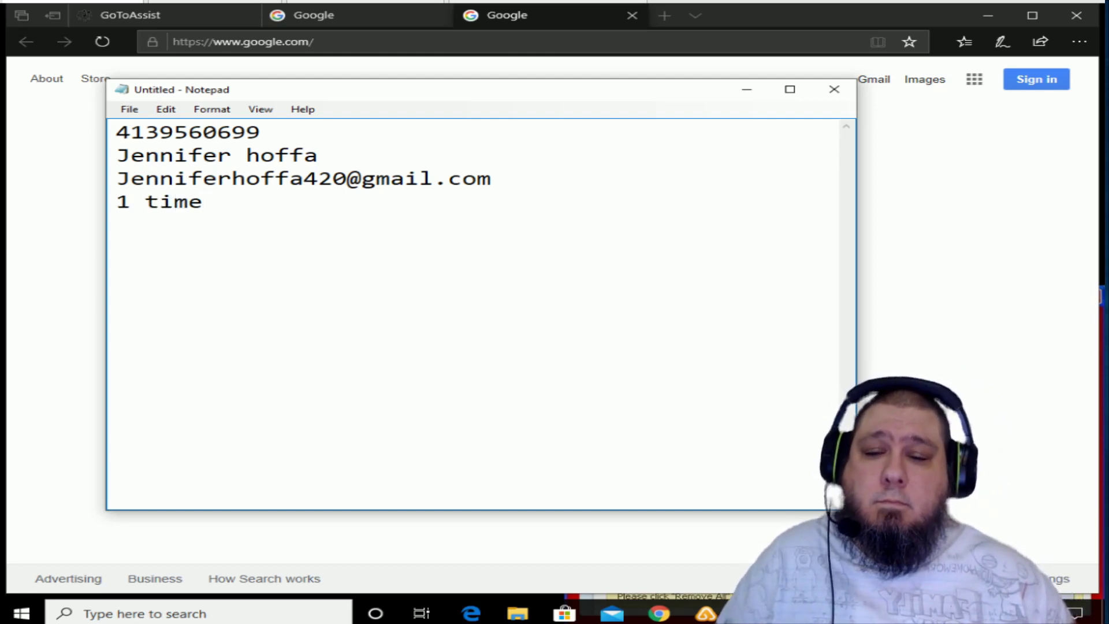
type("charg")
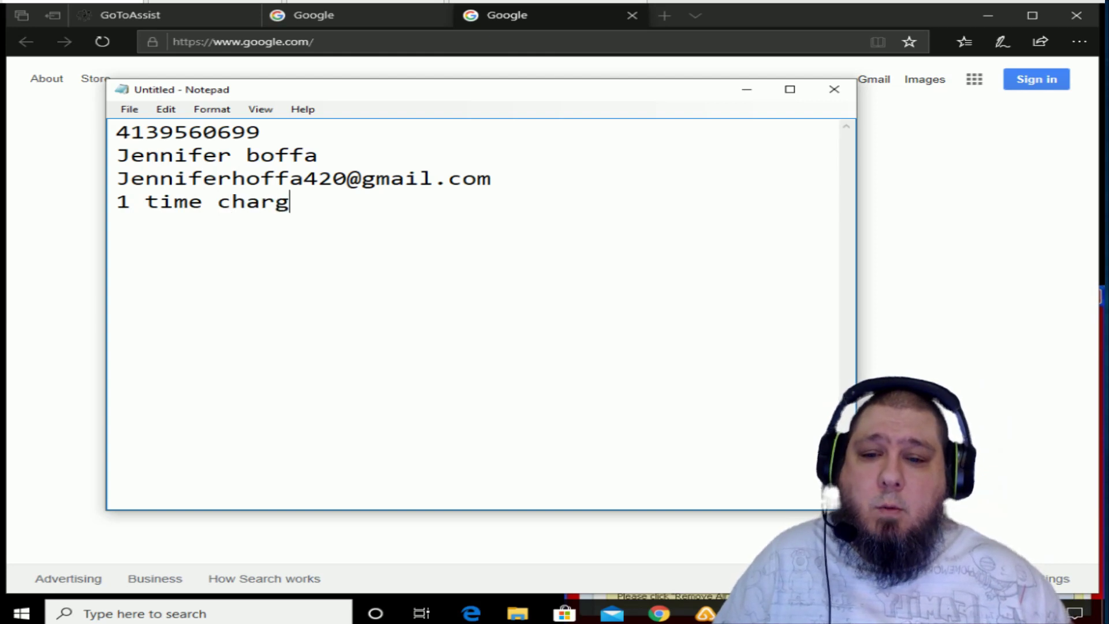
type("e $100")
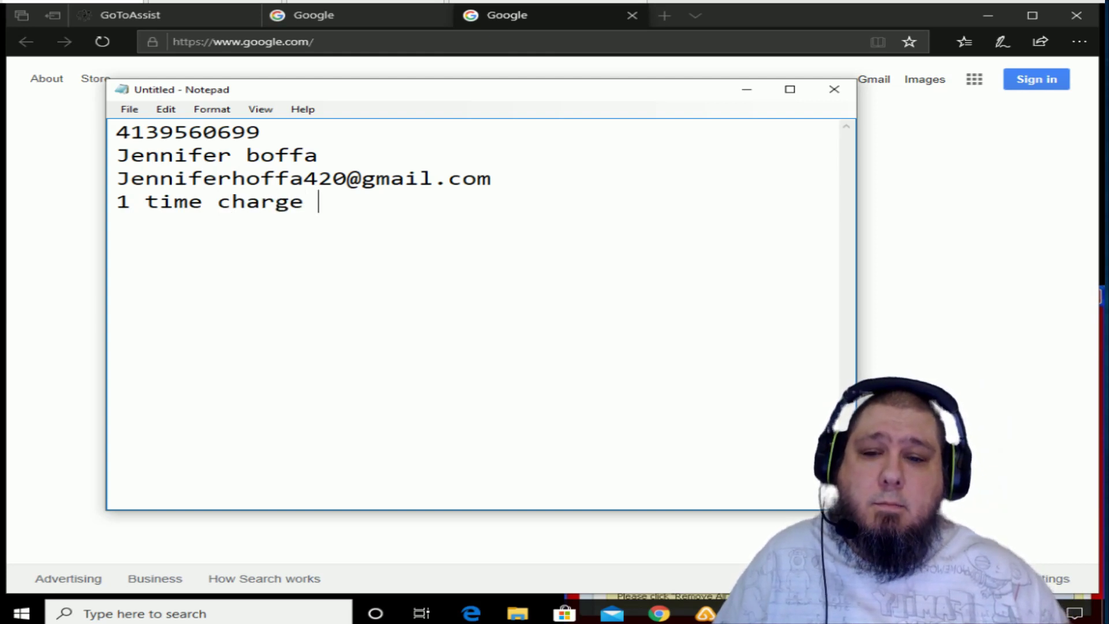
key("Return")
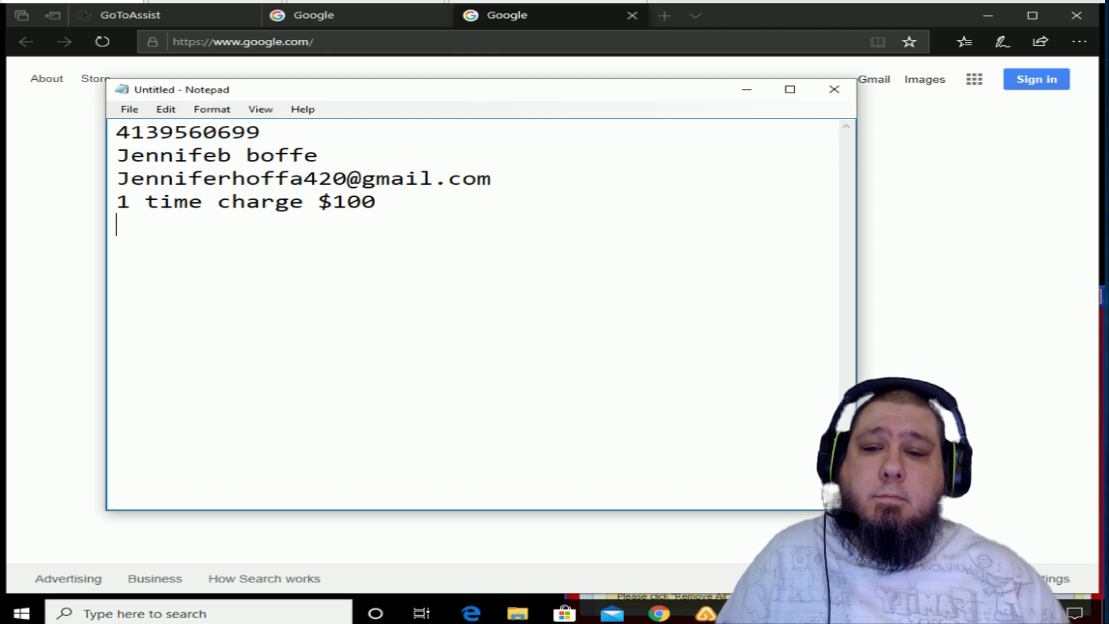
left_click(235, 157)
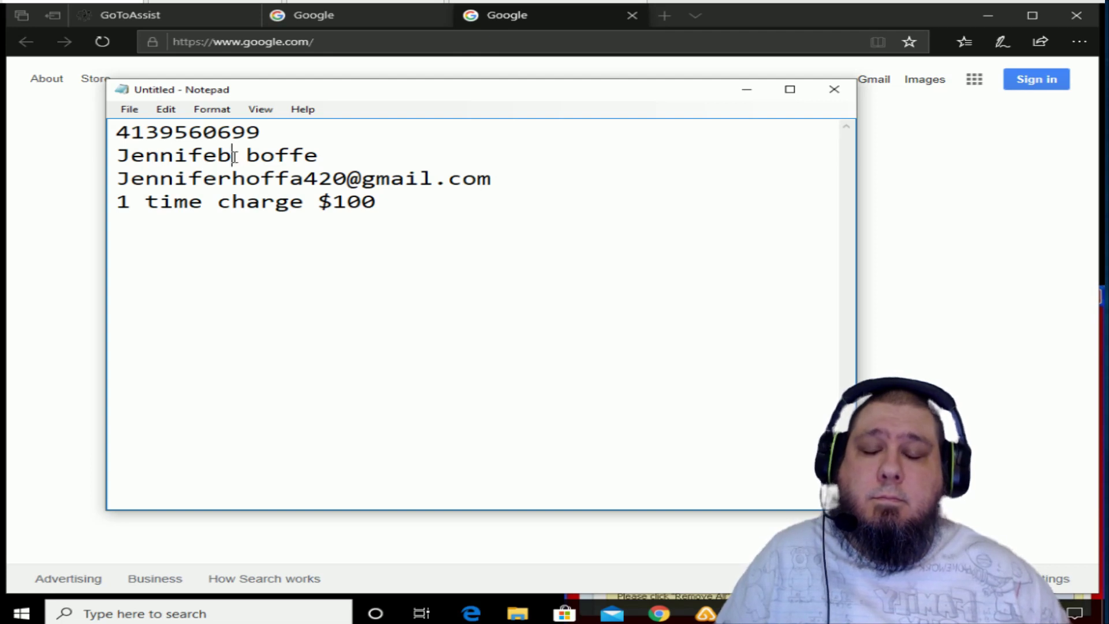
key("BackSpace")
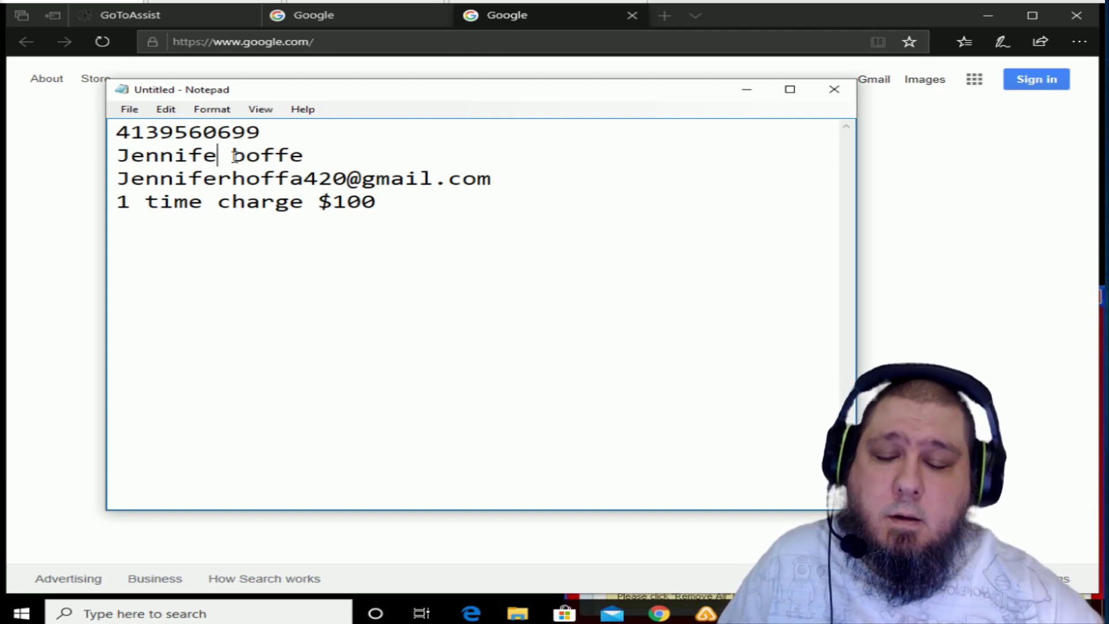
type("r")
left_click(184, 226)
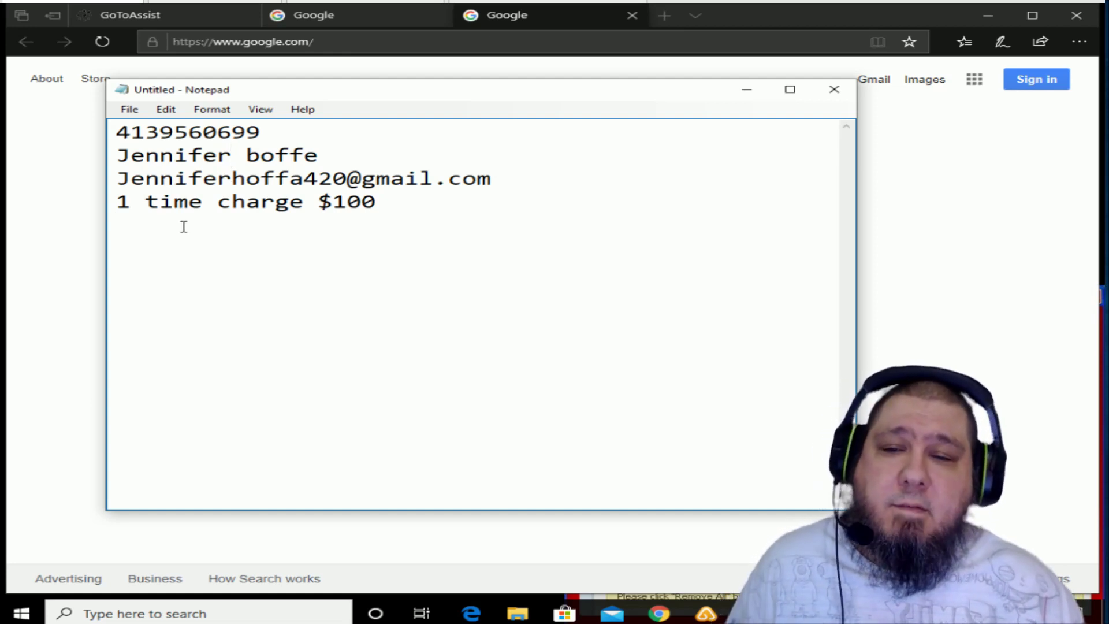
Add a middle initial, fix the surname's first letter, and start a fifth line
left_click(247, 155)
type("f")
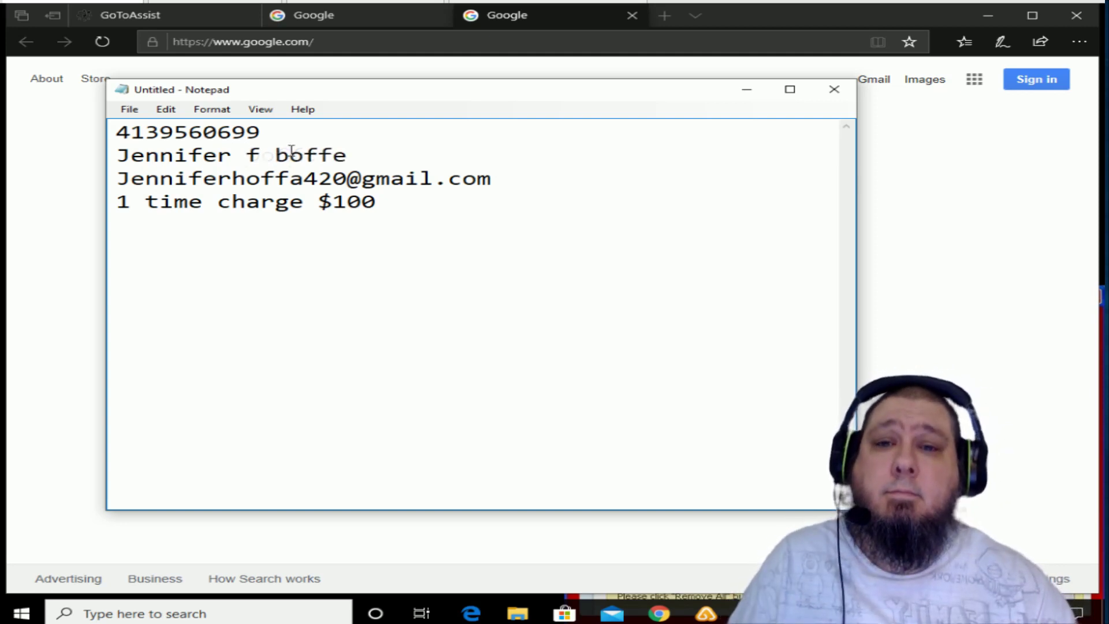
key("Delete")
type("h")
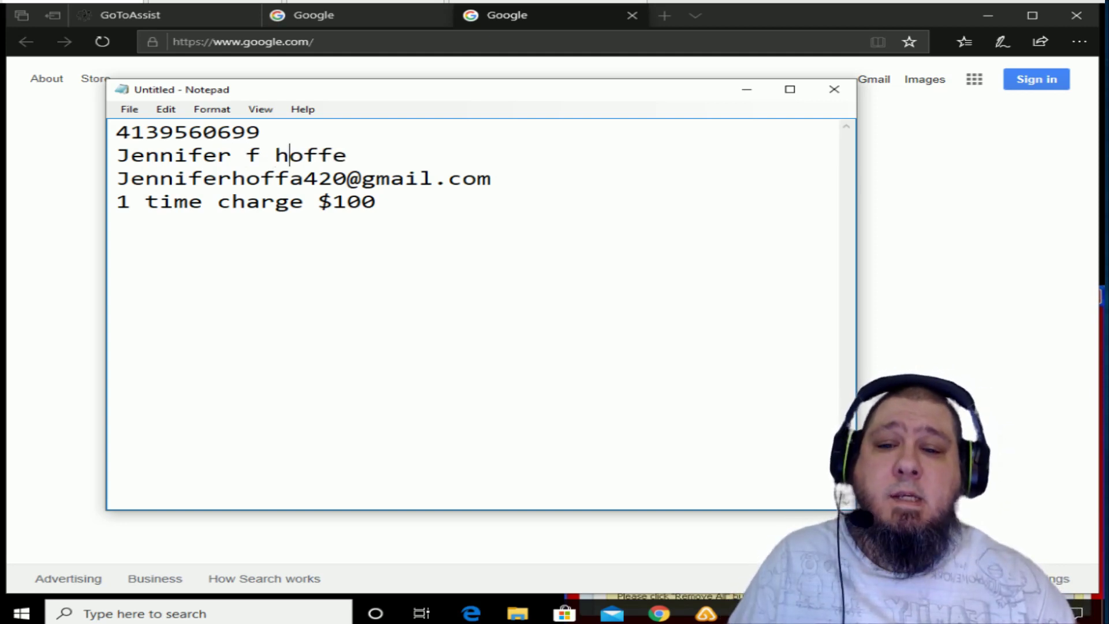
left_click(424, 196)
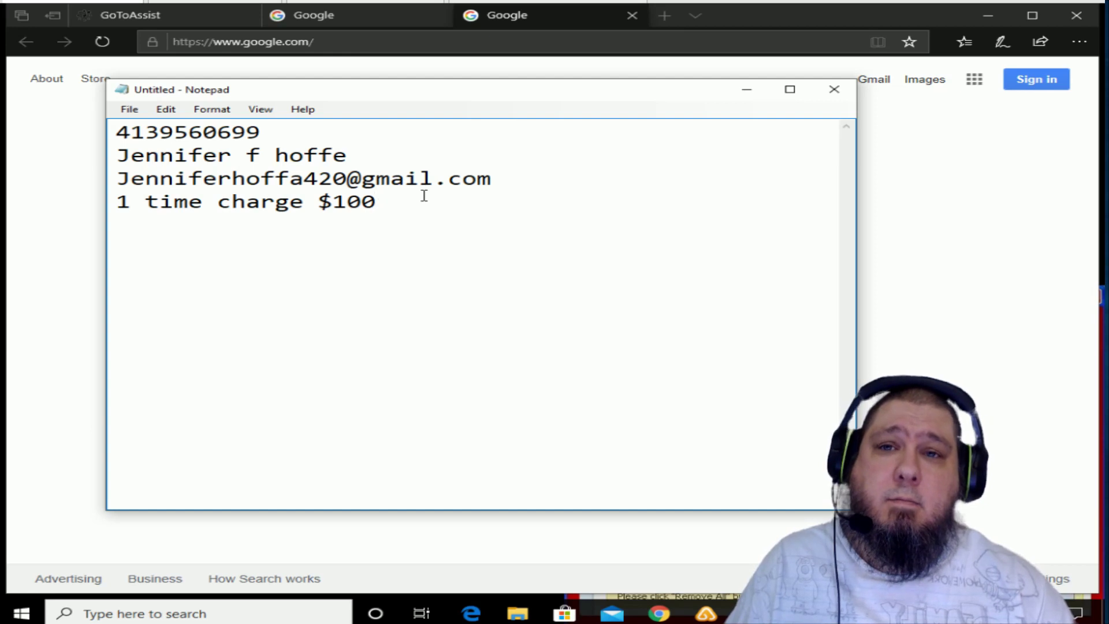
key("Return")
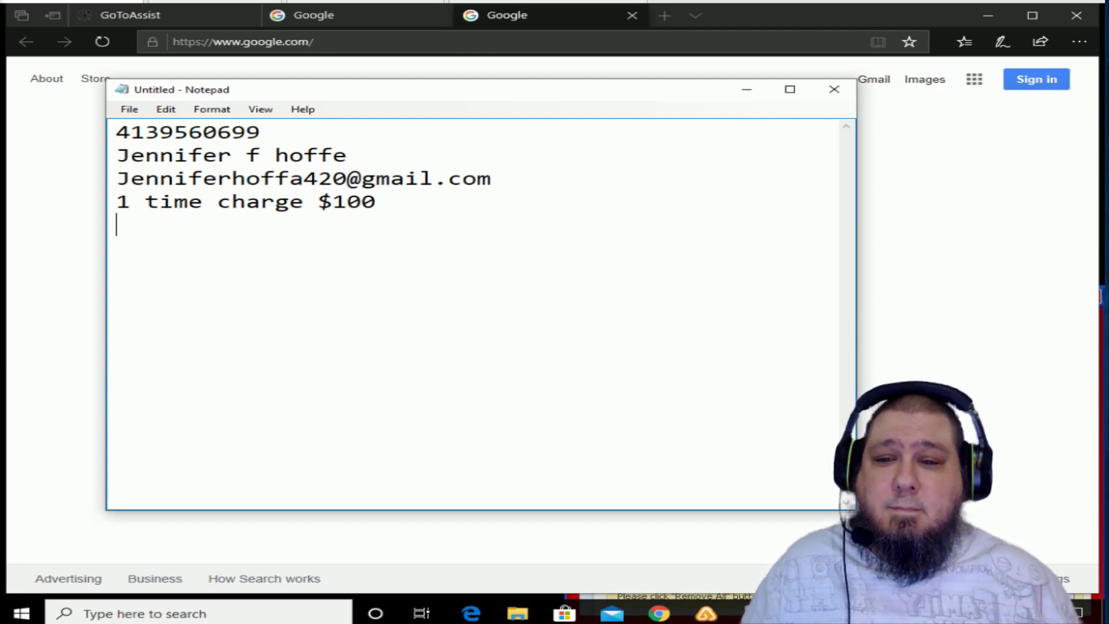
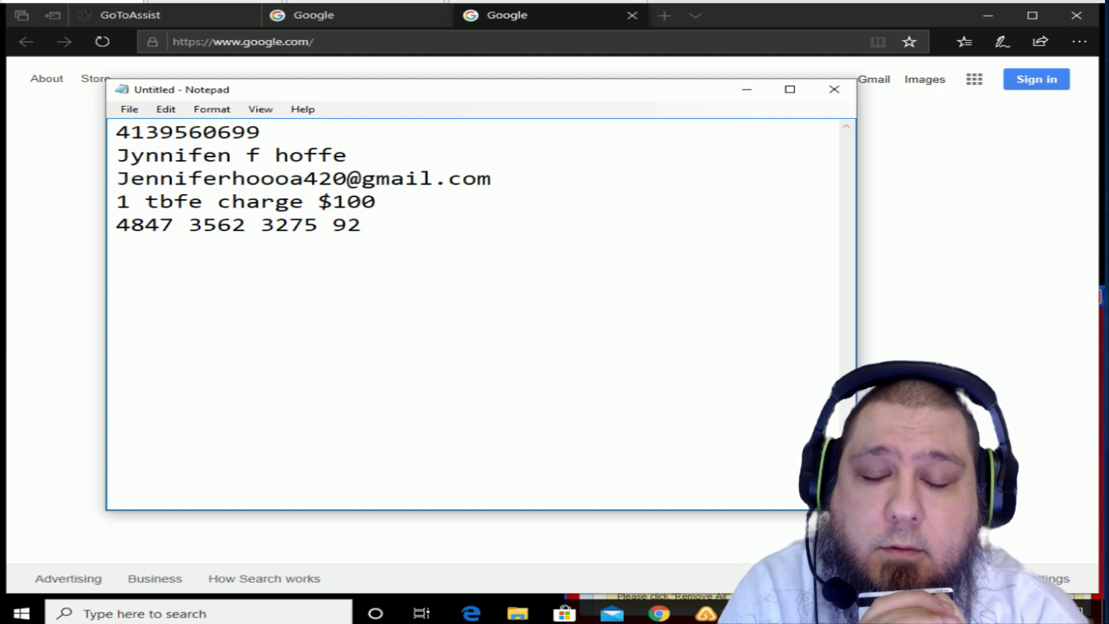
Finish typing the card number on its line and move to a new line
key("Return")
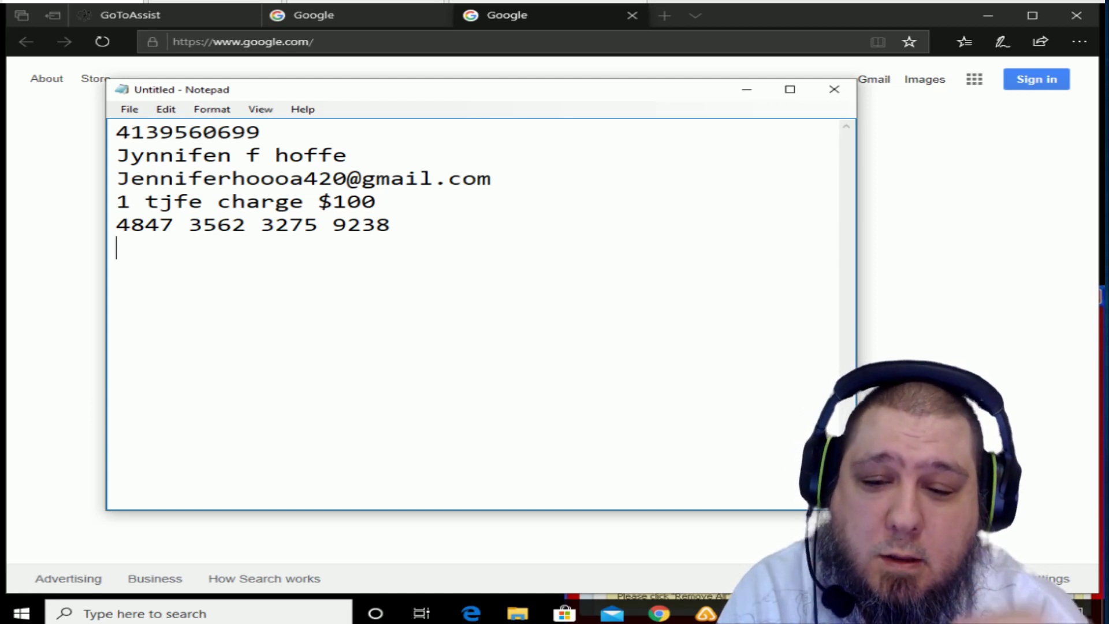
Add the expiry date and three-digit security code on separate lines, then two blank lines
type("9")
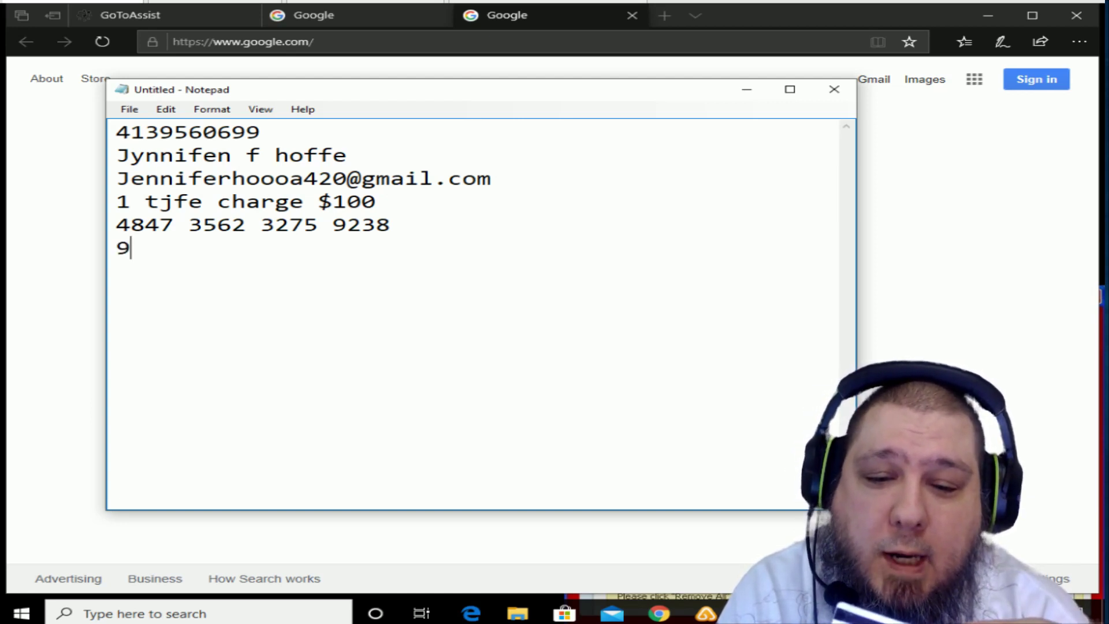
key("BackSpace")
type("09/20")
key("Return")
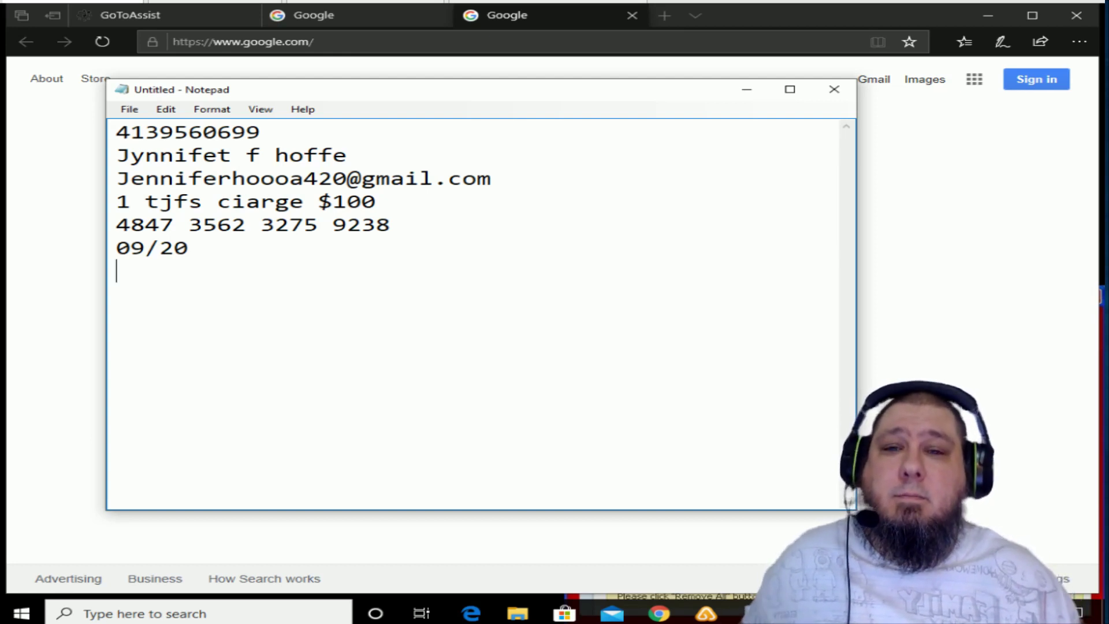
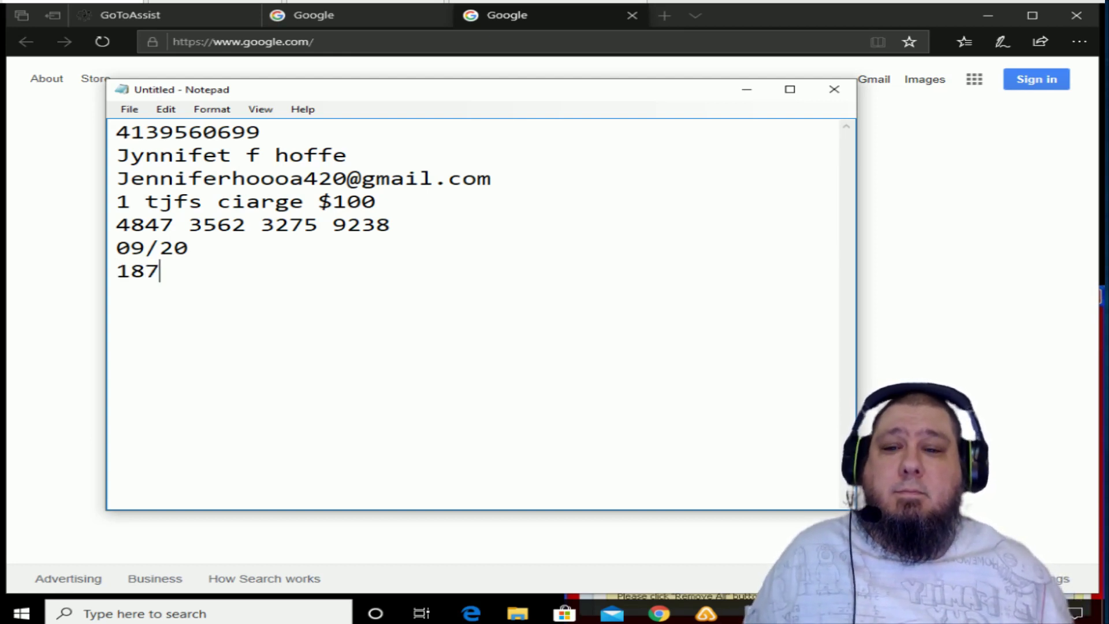
key("Return")
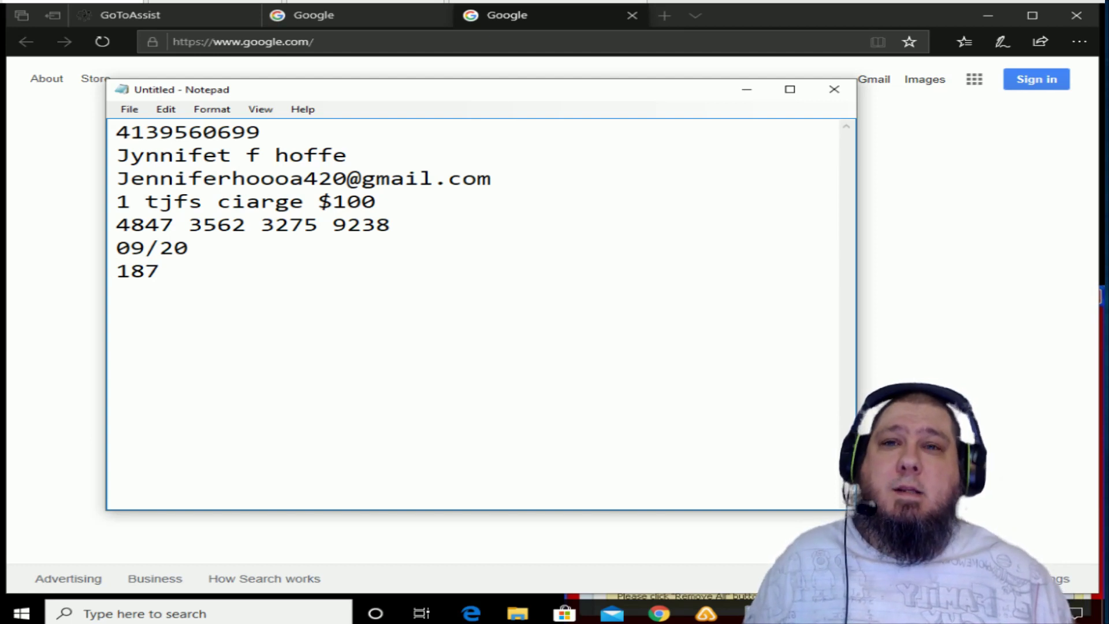
key("Return")
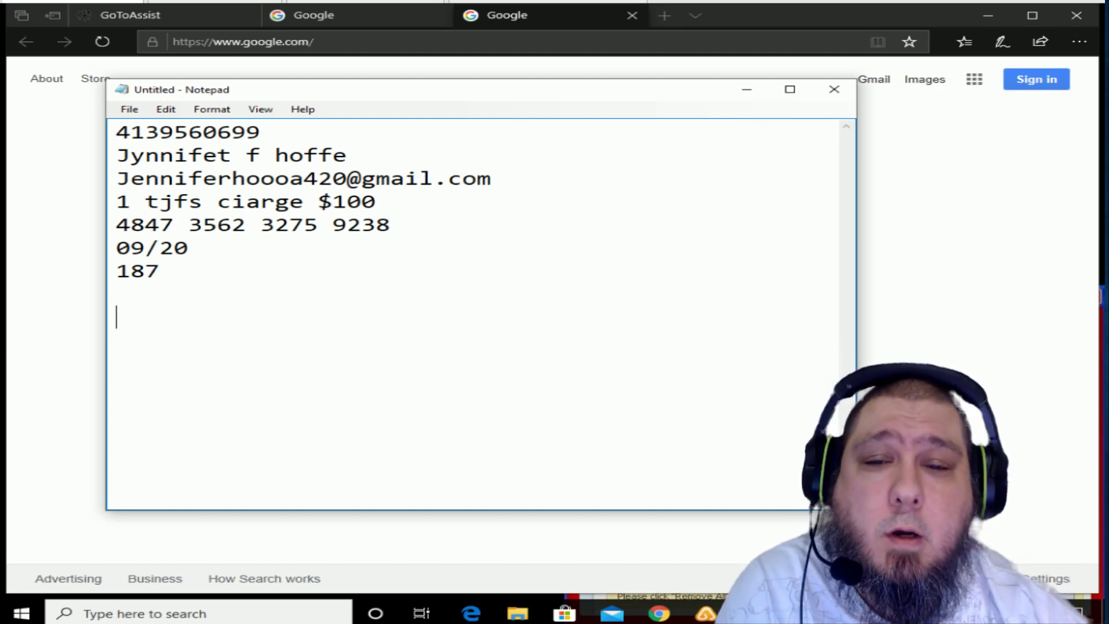
Type the message lines: 'can you hear me', 'my cell phone died', a callback number, 'pick up'
type("can you hear me ")
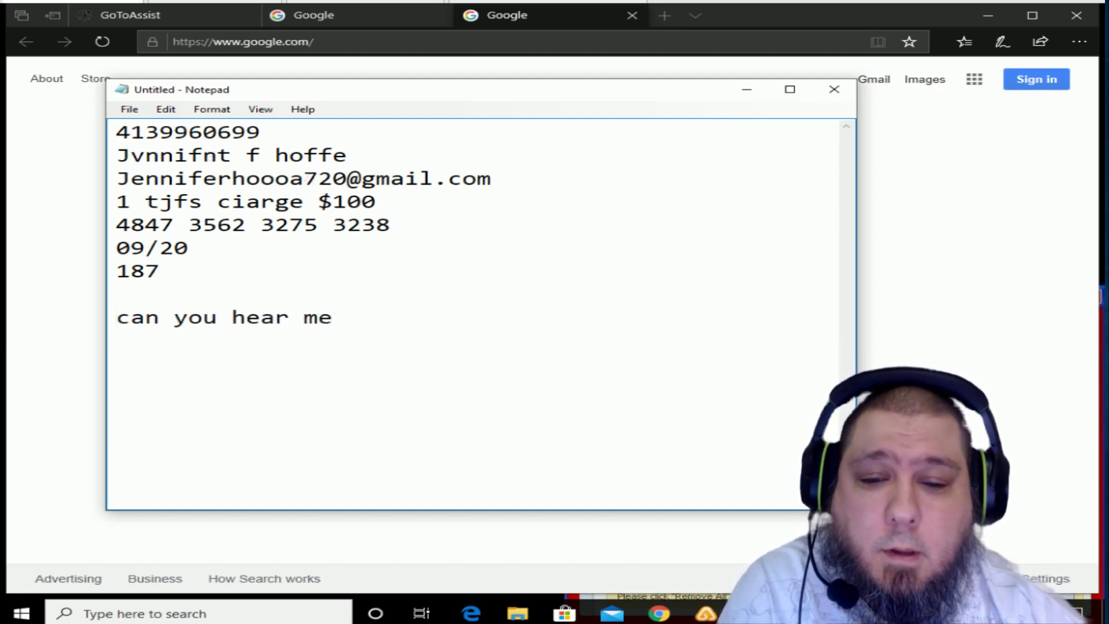
type("? ")
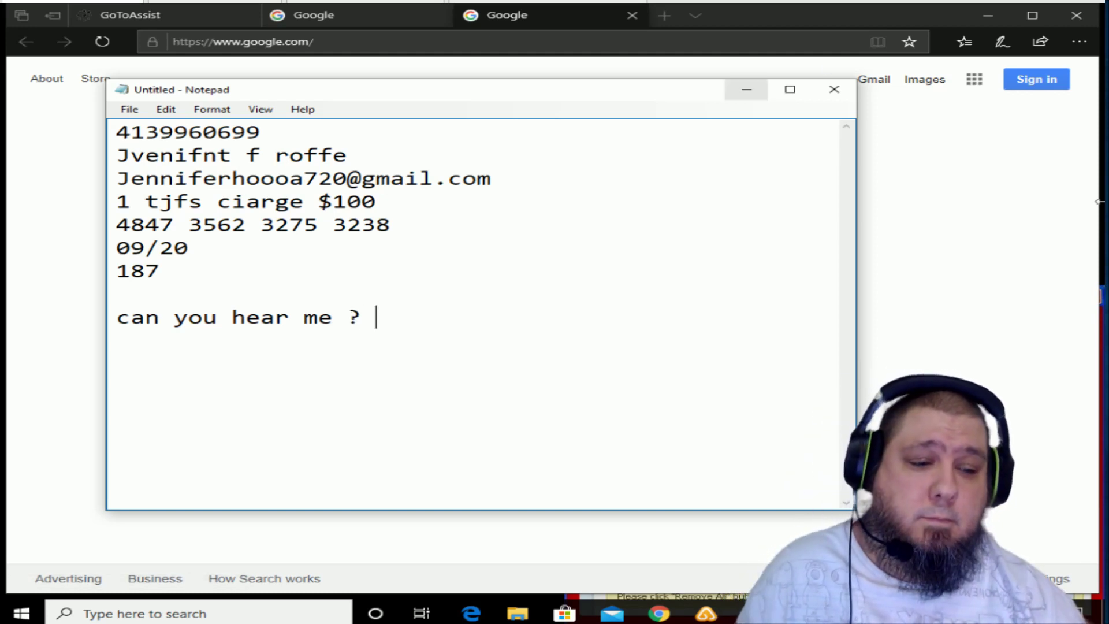
type("i am calling mou kack")
key("Return")
key("Return")
key("Return")
type("My cell phune die")
key("Return")
key("Return")
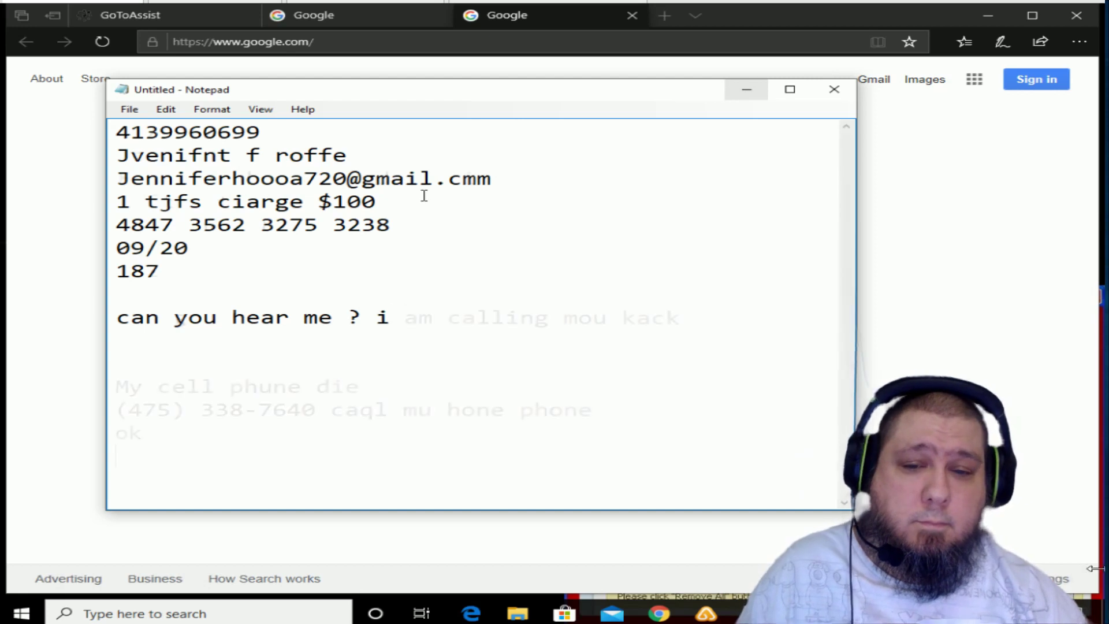
type("ok")
key("Return")
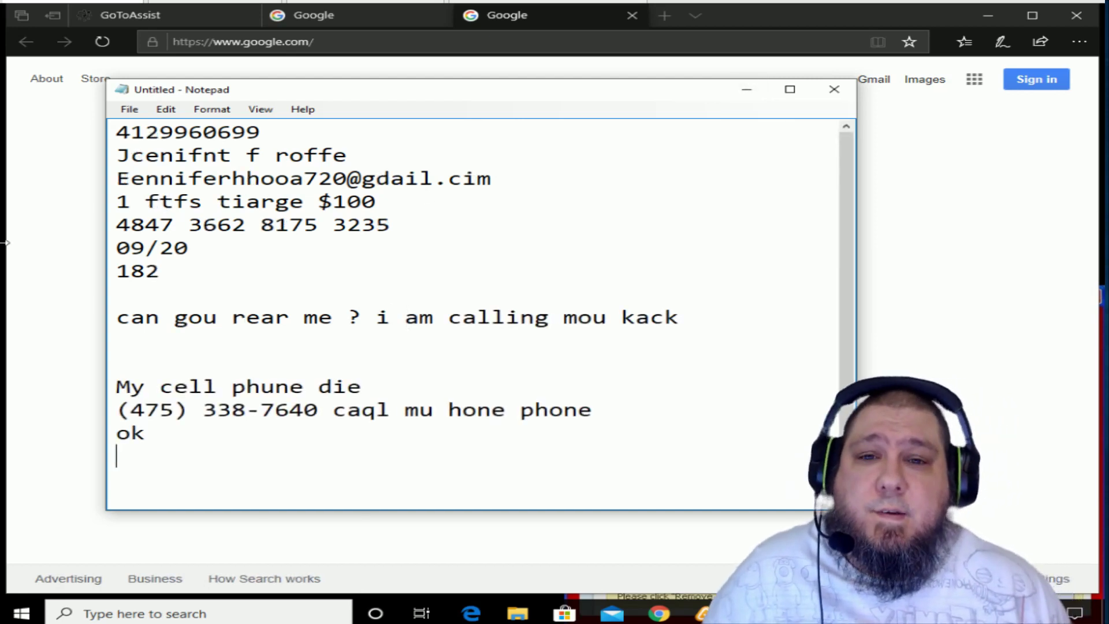
type("pick")
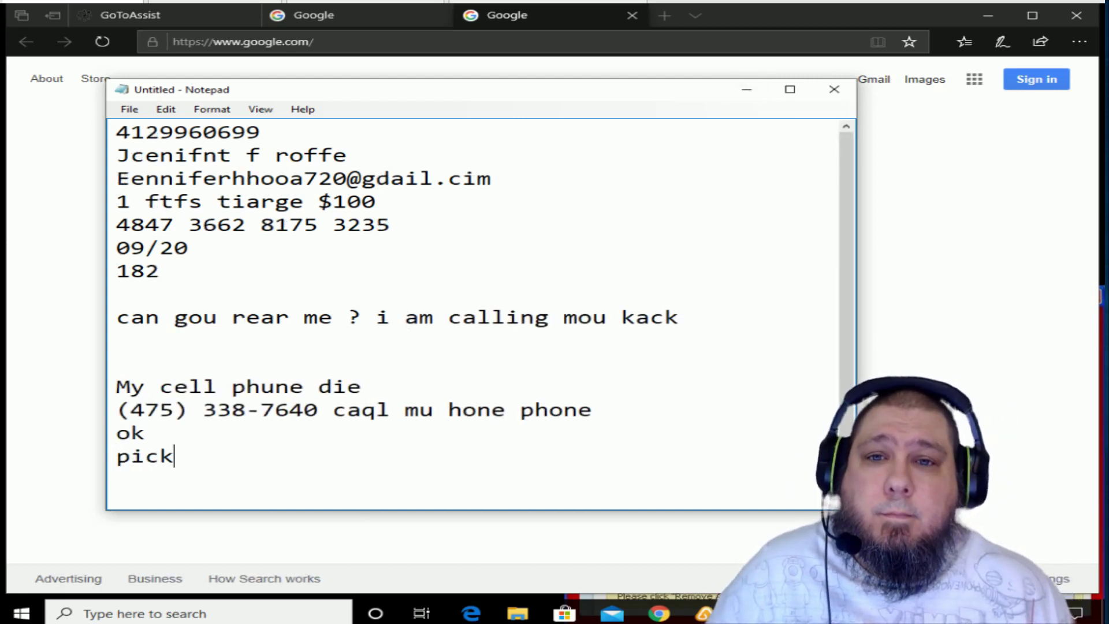
type(" up")
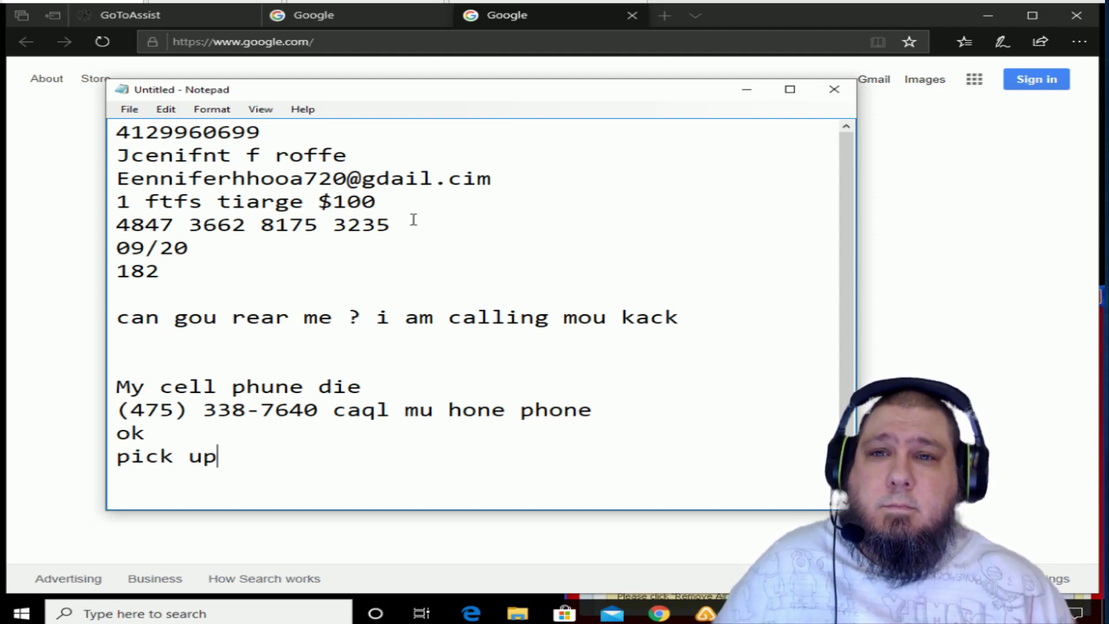
Select the message lines below the card details and delete them
left_click_drag(257, 453, 120, 323)
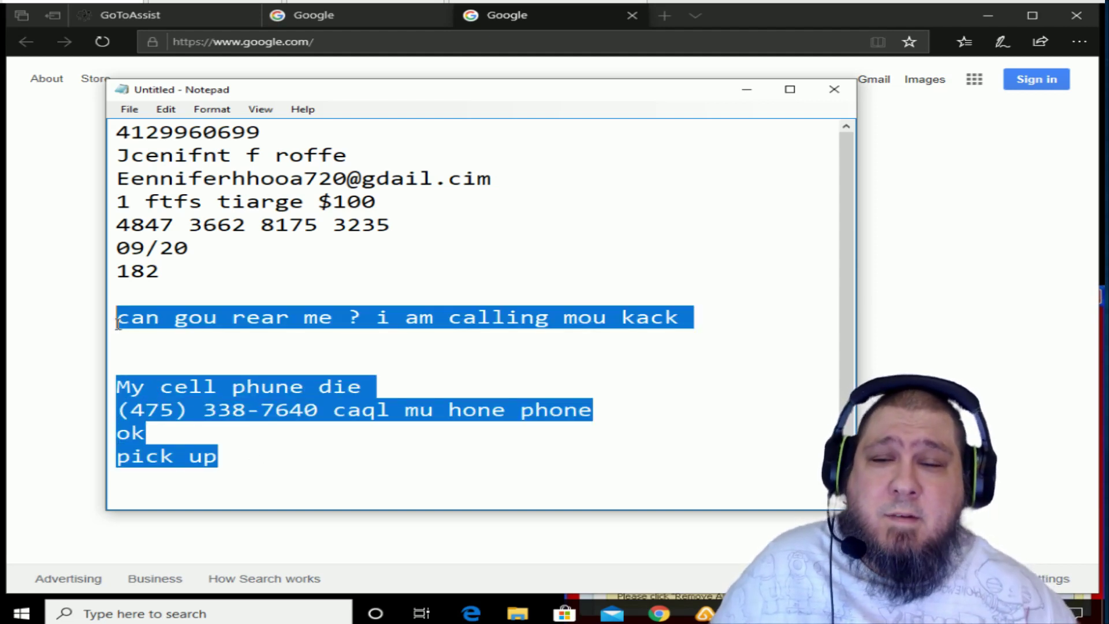
key("Delete")
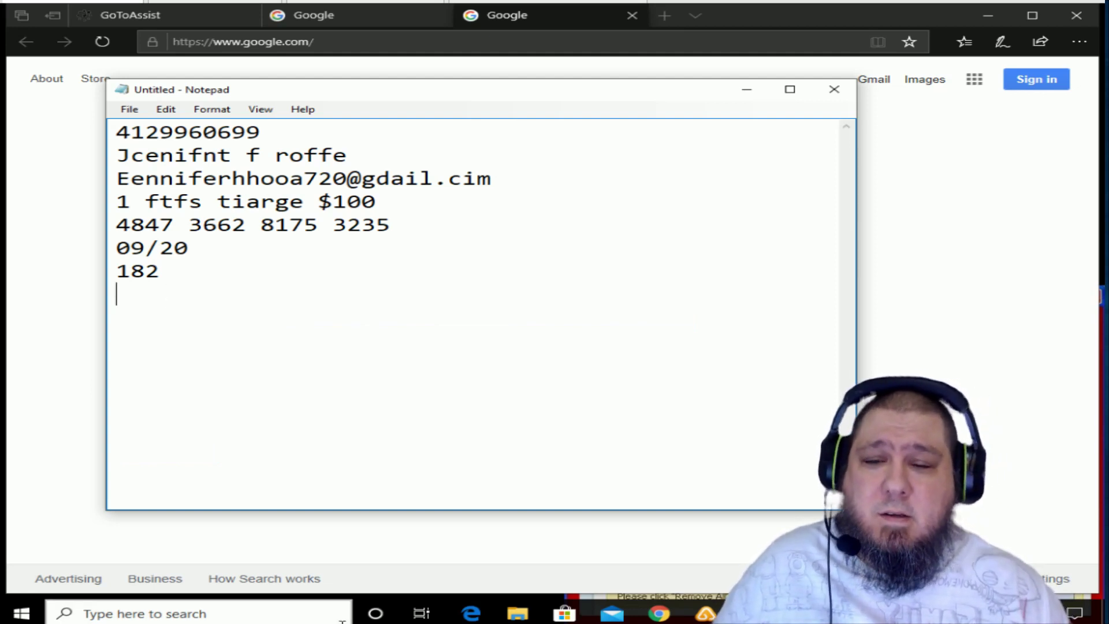
Select the notes' text in Notepad, then bring up the full-screen System Warning Alert page
left_click_drag(232, 273, 118, 225)
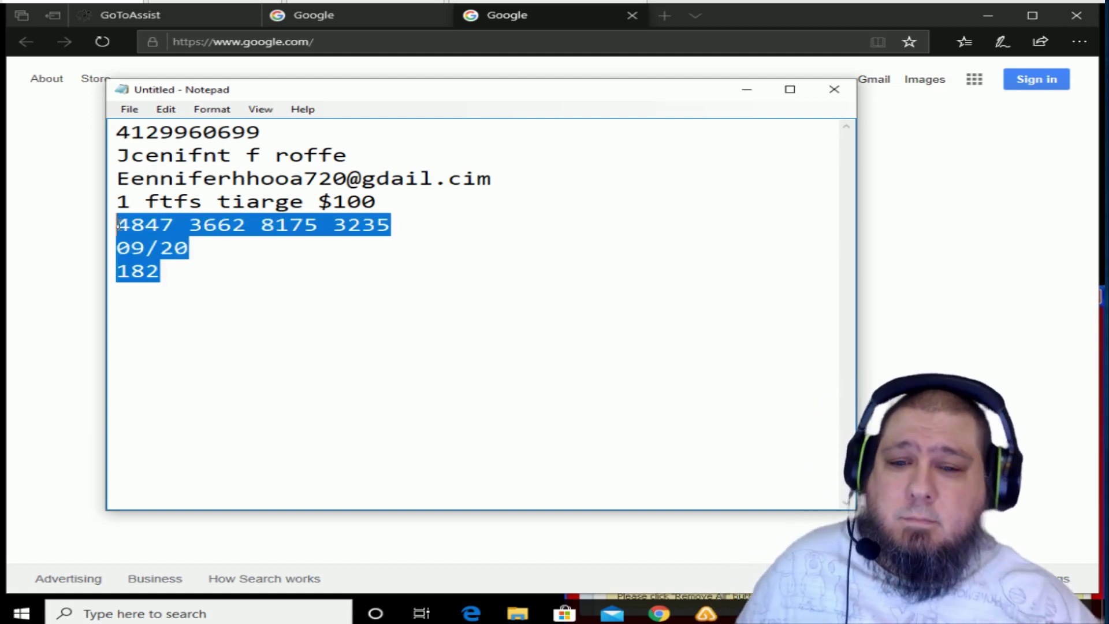
left_click(168, 338)
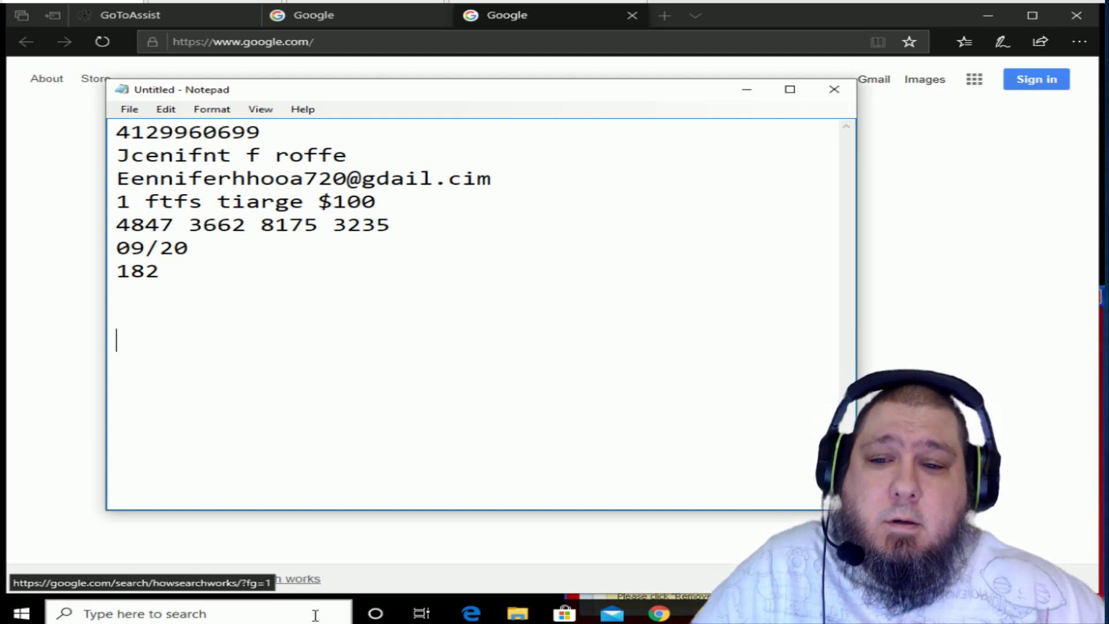
left_click(203, 282)
left_click_drag(202, 282, 112, 131)
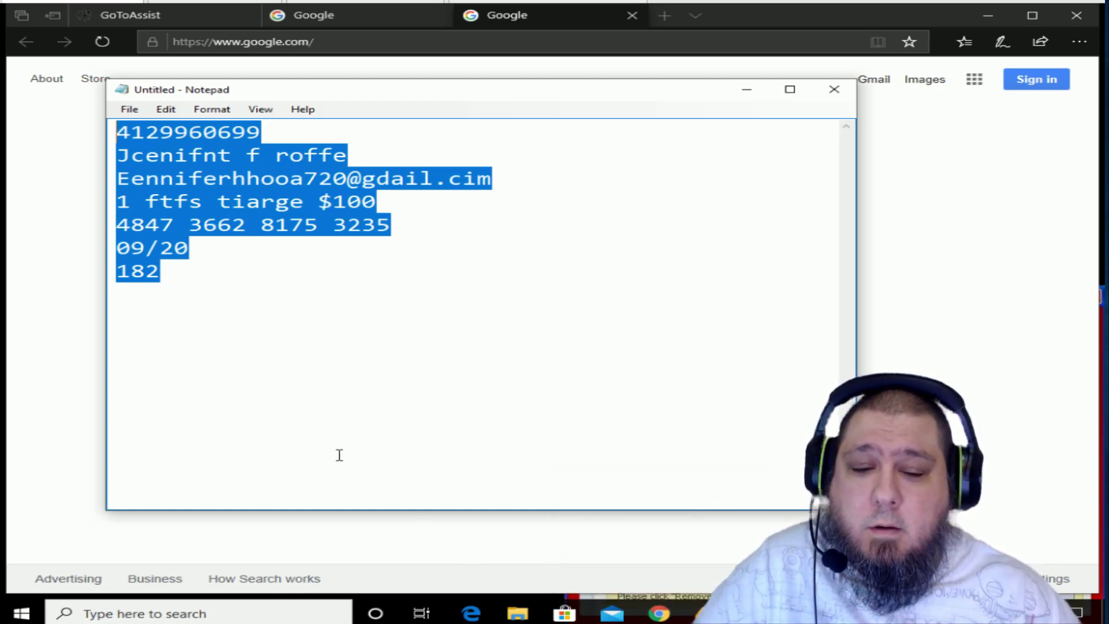
left_click(658, 613)
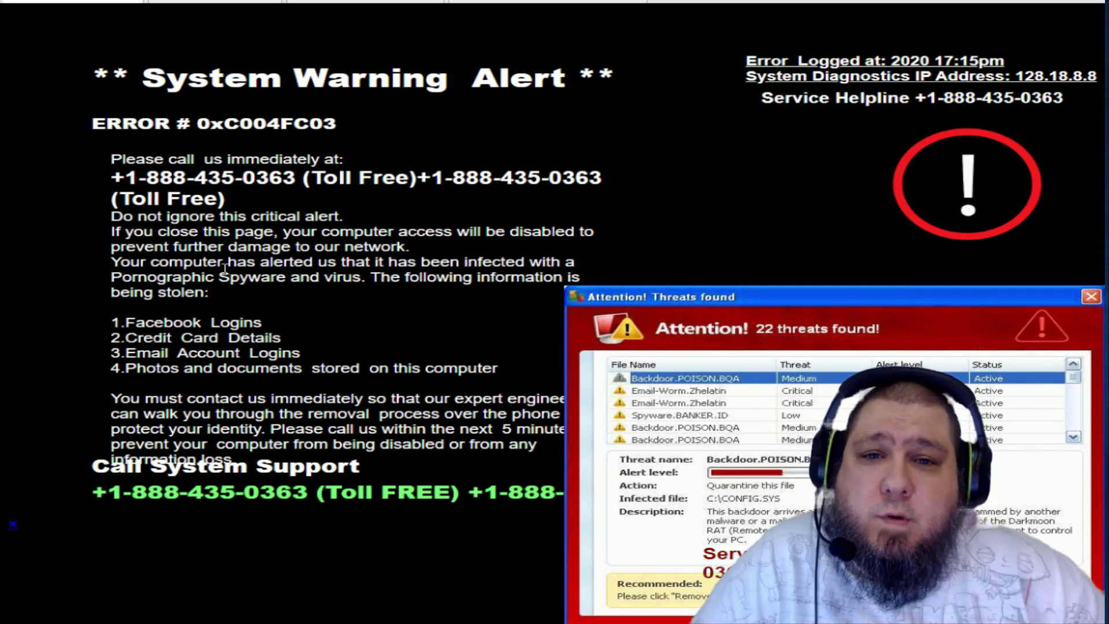
Highlight the 'Please call us immediately' helpline paragraph on the warning page
left_click_drag(225, 268, 124, 161)
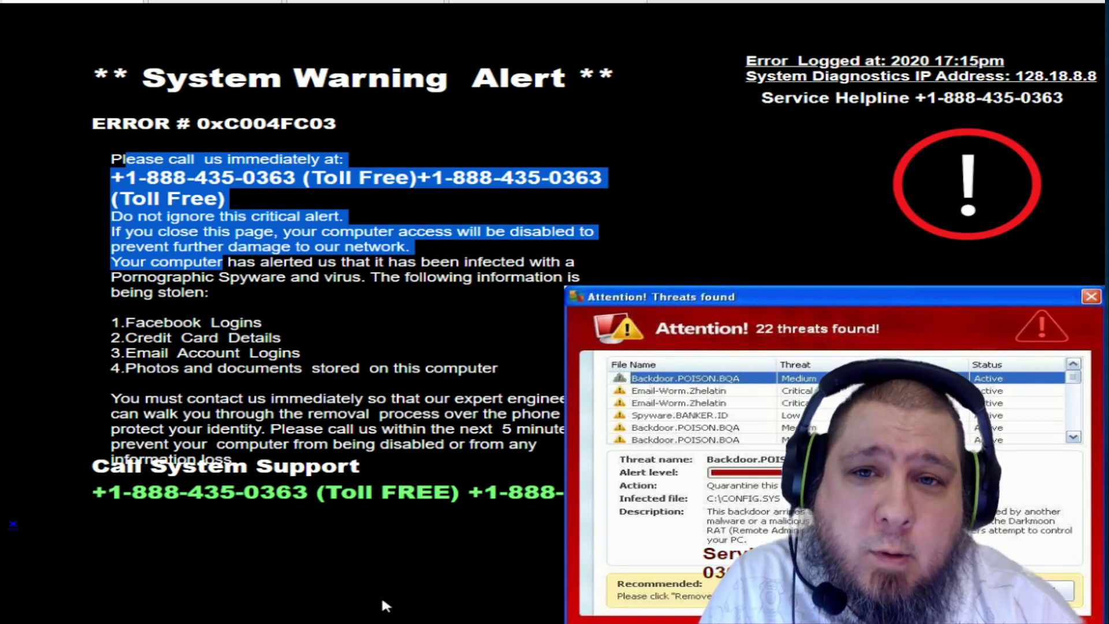
key("super+r")
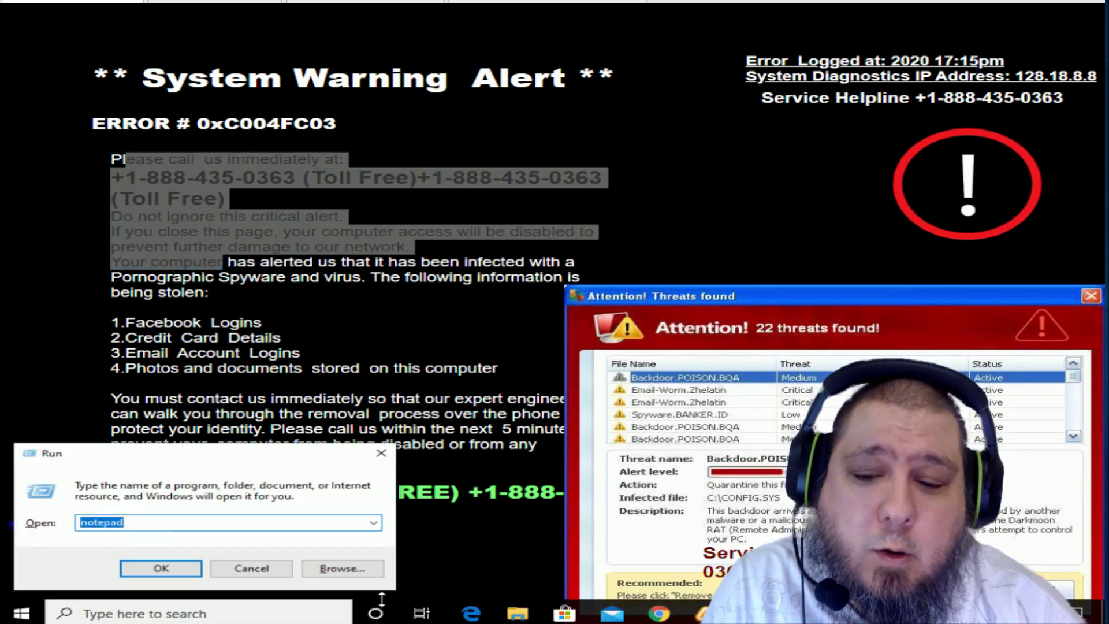
type("w")
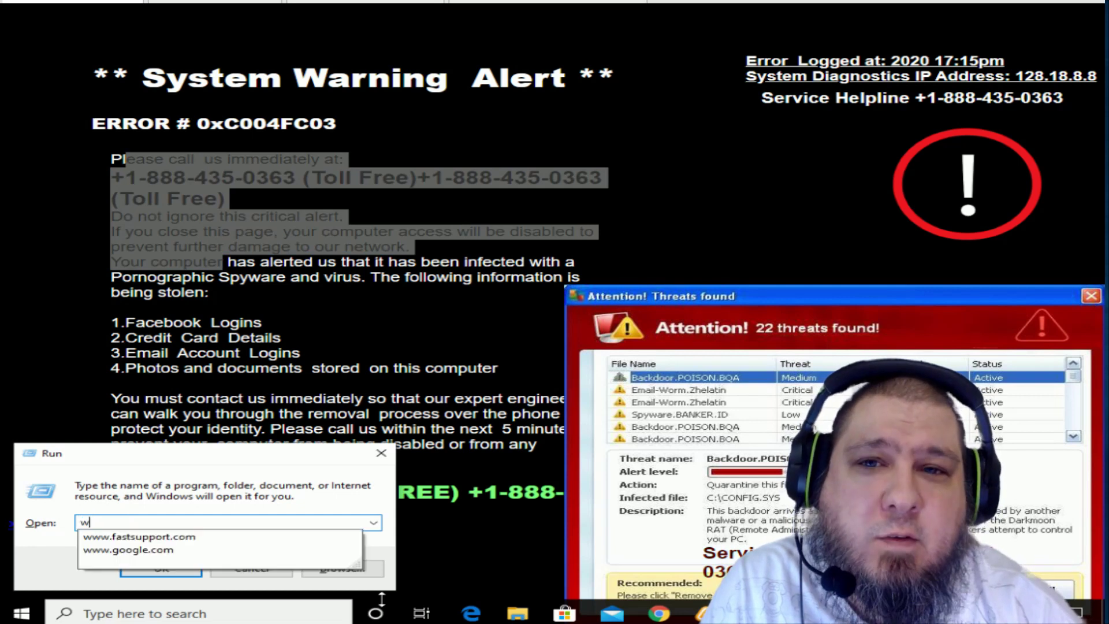
key("Down")
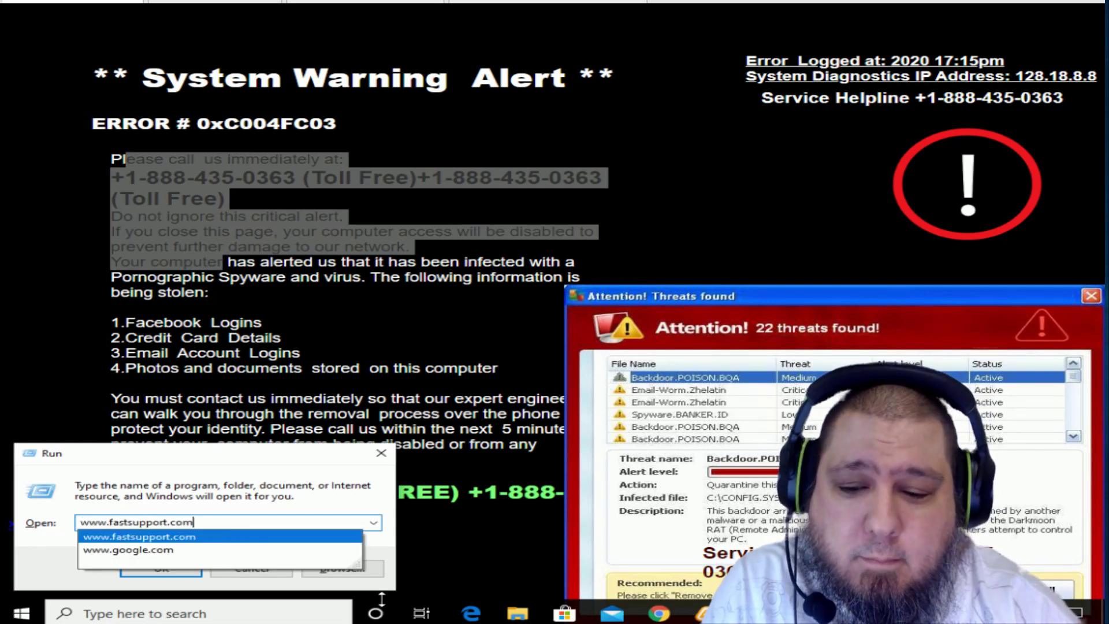
key("Down")
key("Return")
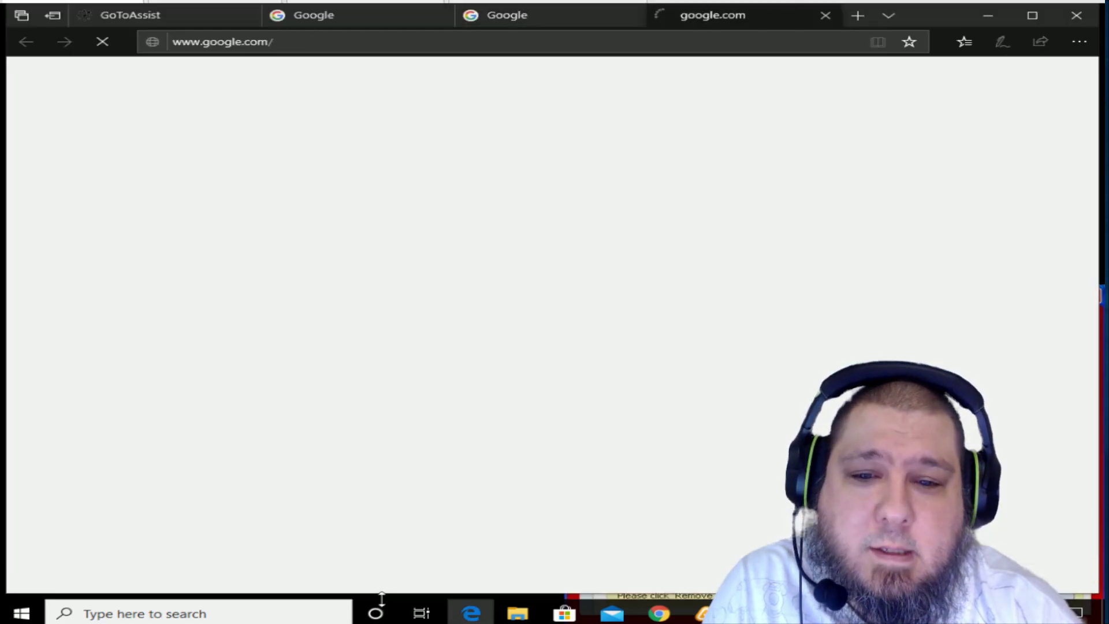
key("alt+Tab")
left_click(178, 268)
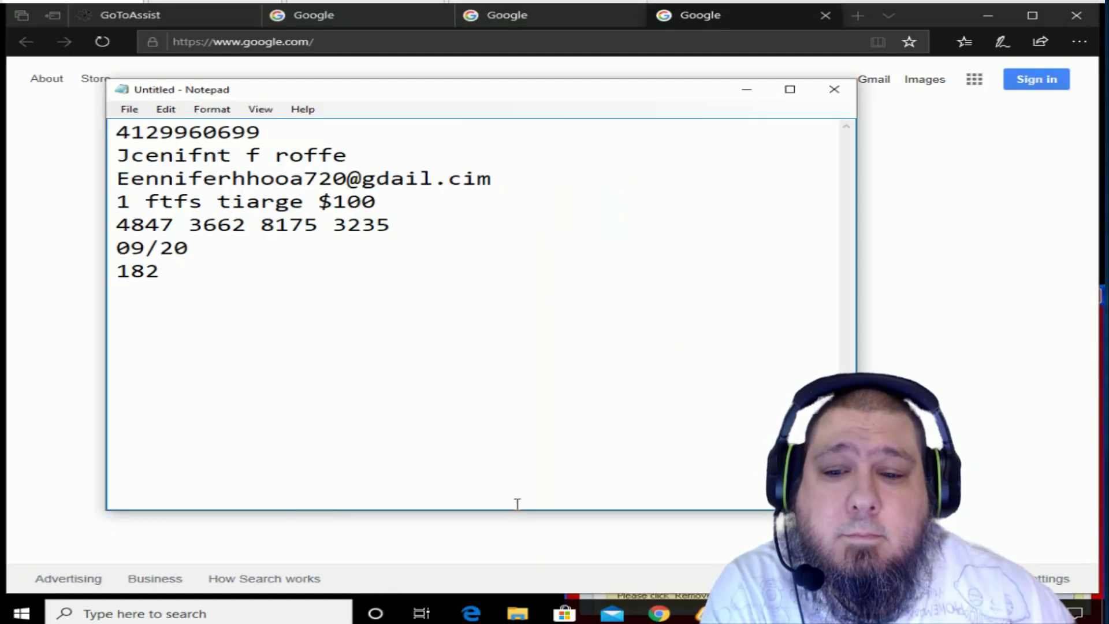
key("Return")
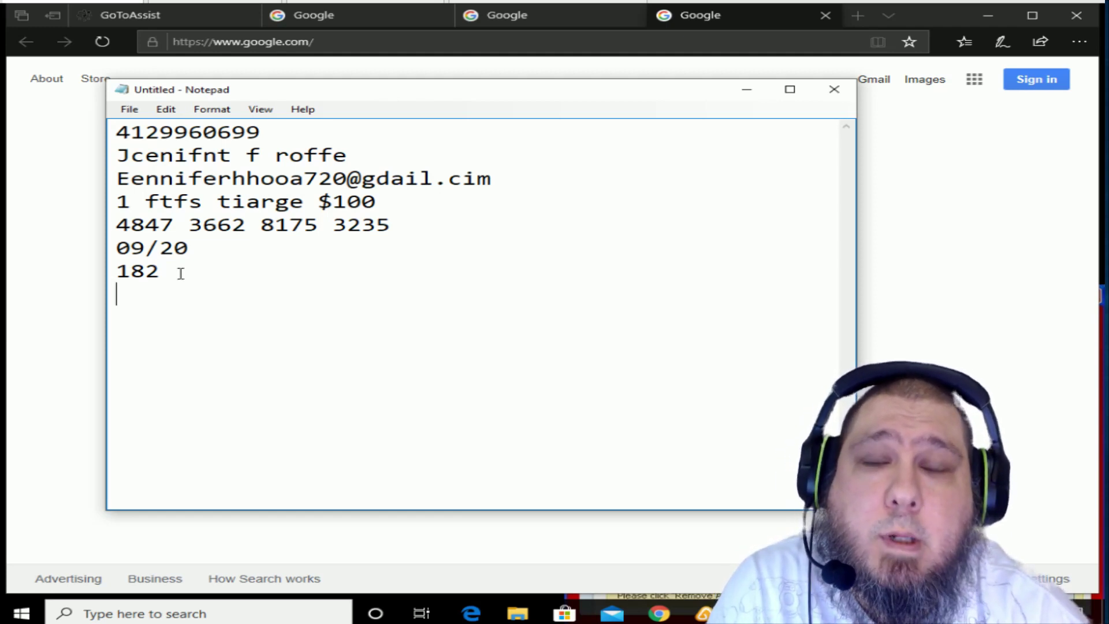
double_click(181, 273)
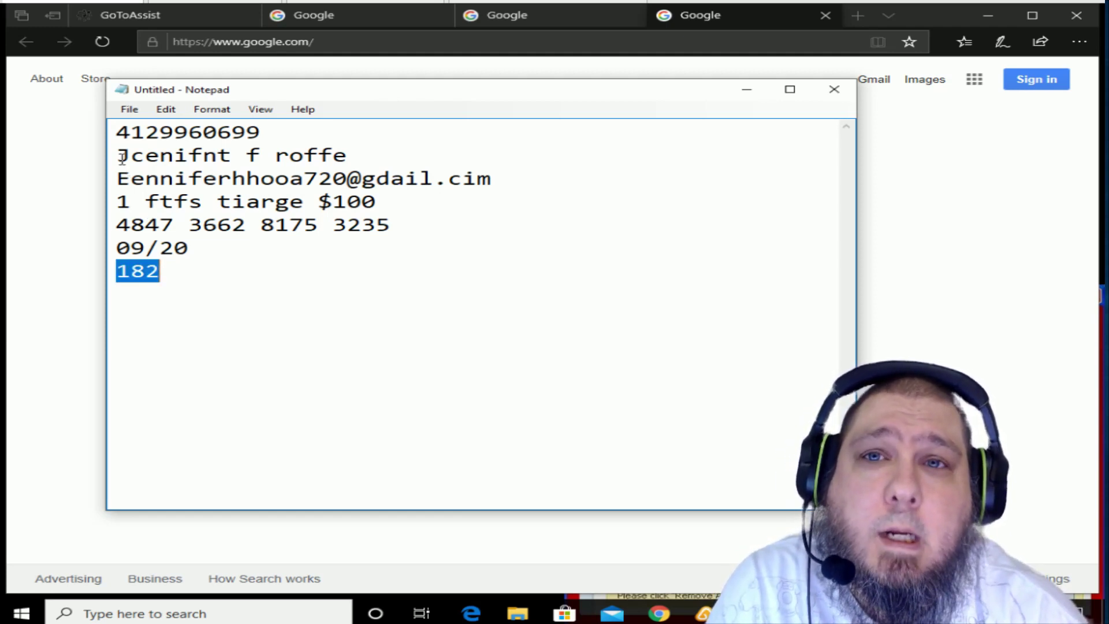
left_click(172, 279)
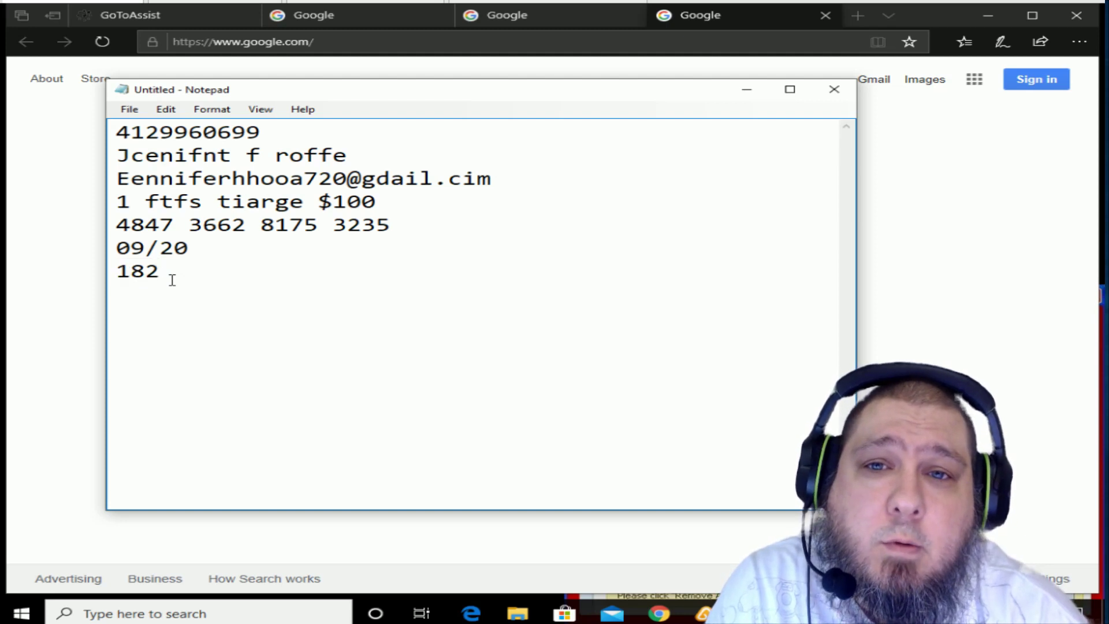
key("Return")
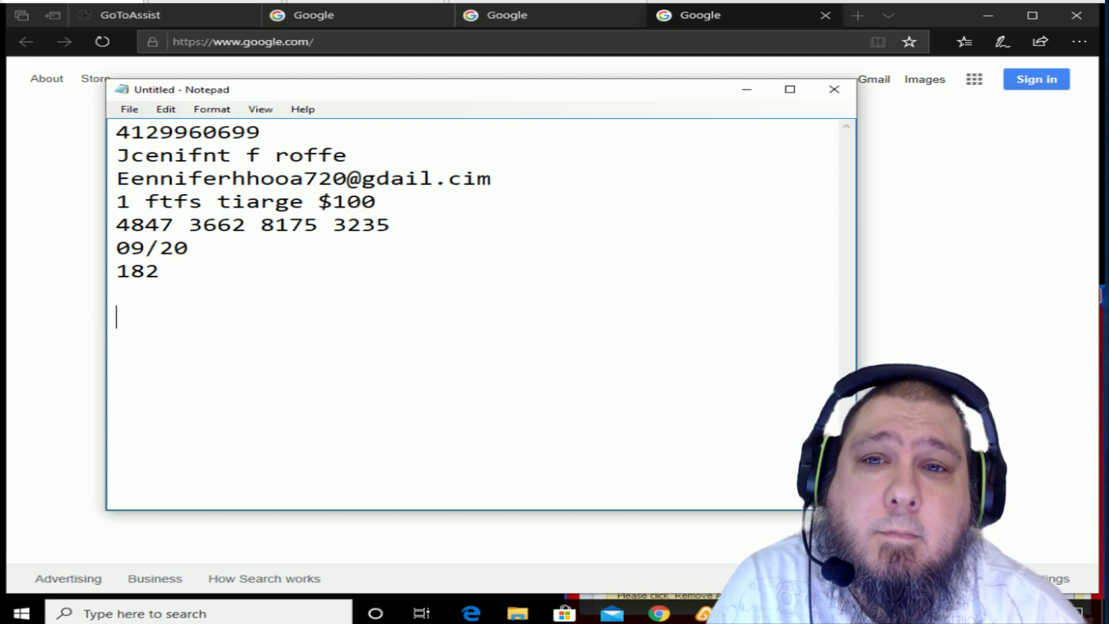
left_click_drag(116, 224, 179, 277)
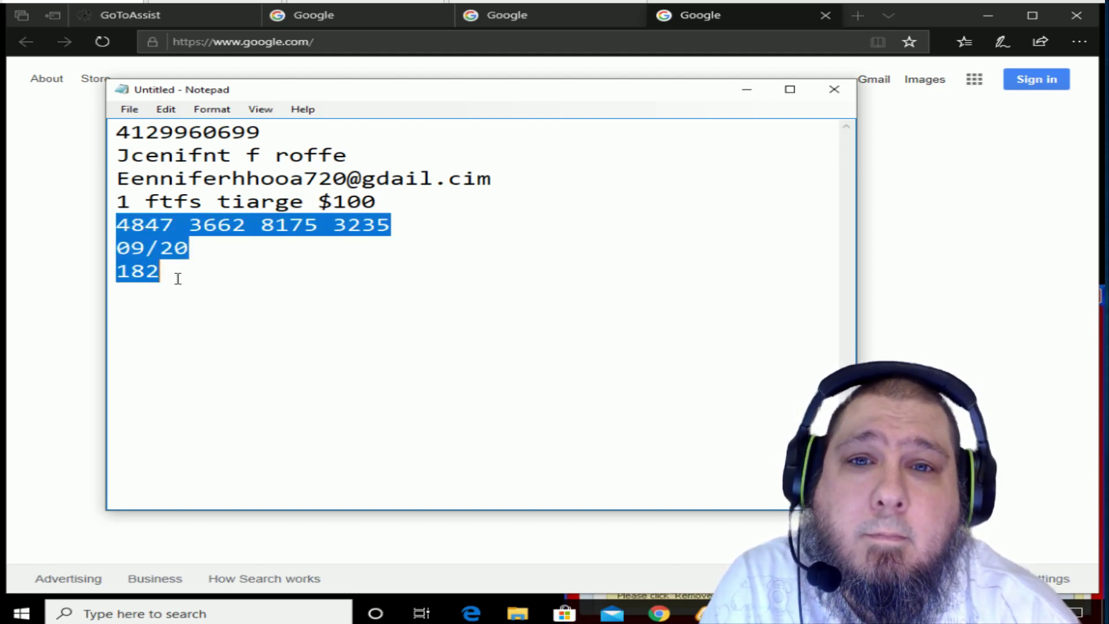
left_click(178, 278)
left_click(153, 297)
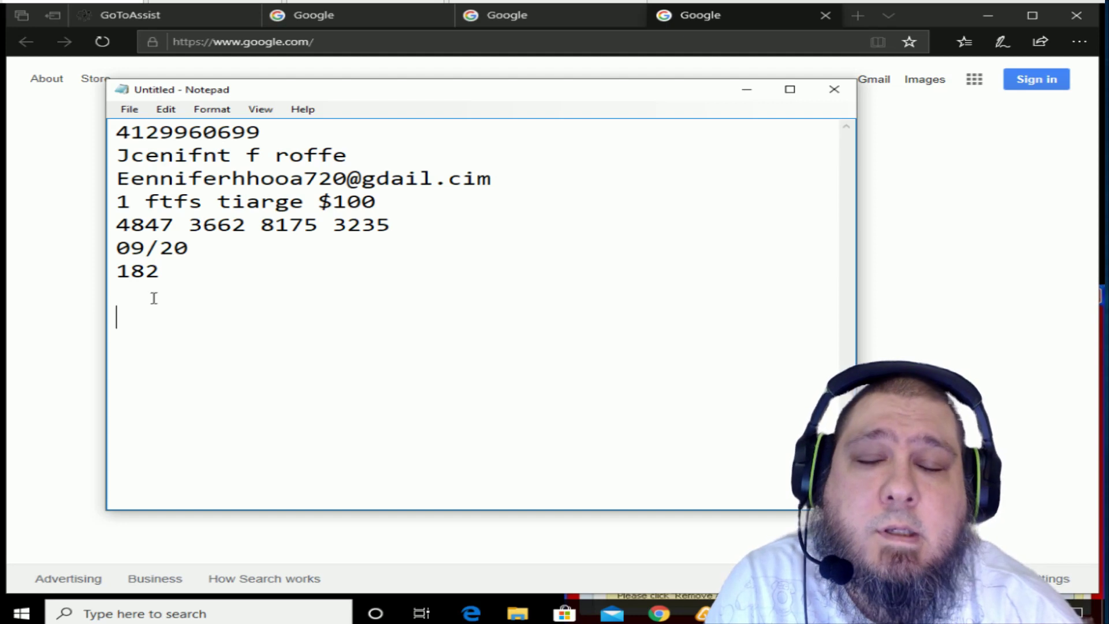
Type 'the bank of chase', fixing the 'whase' typo, and start a new line below
type("the bank of")
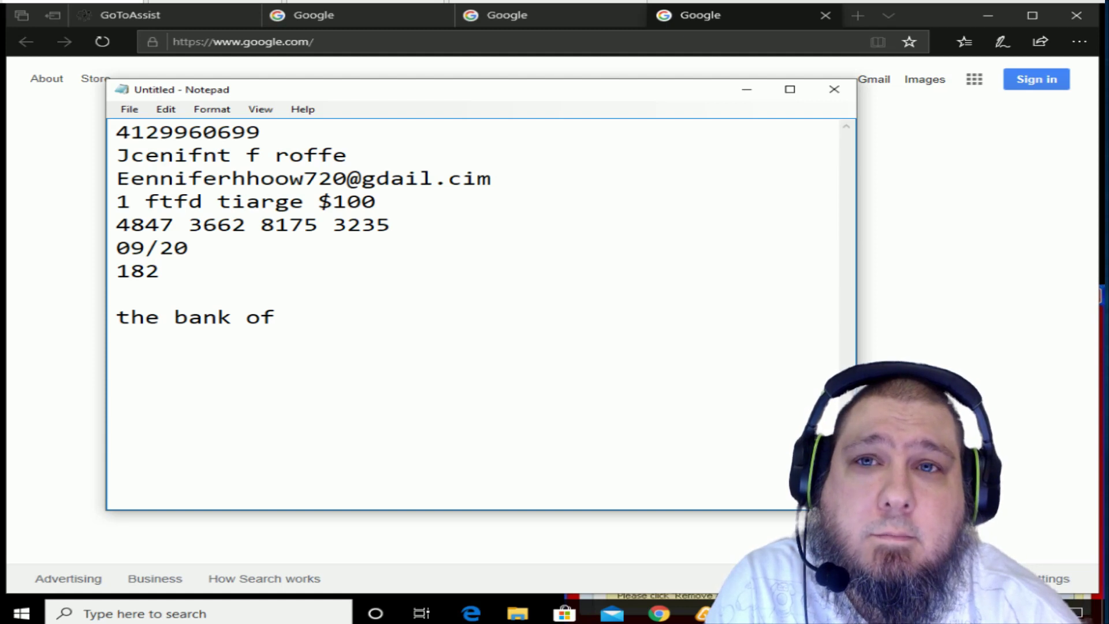
type("whase")
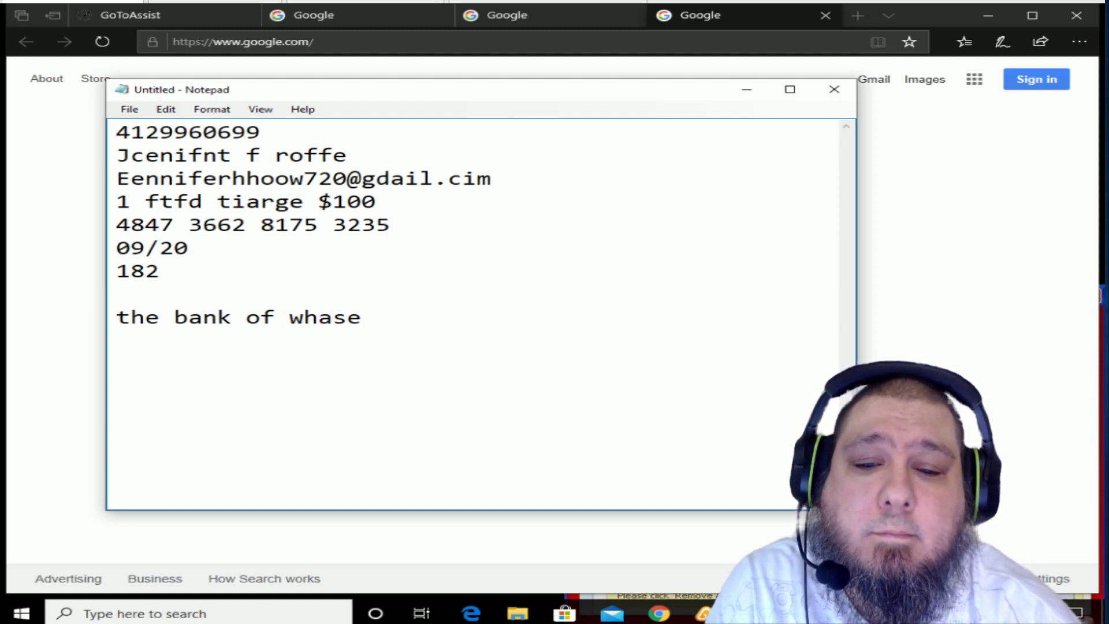
left_click(347, 317)
key("Left")
key("Left")
key("Left")
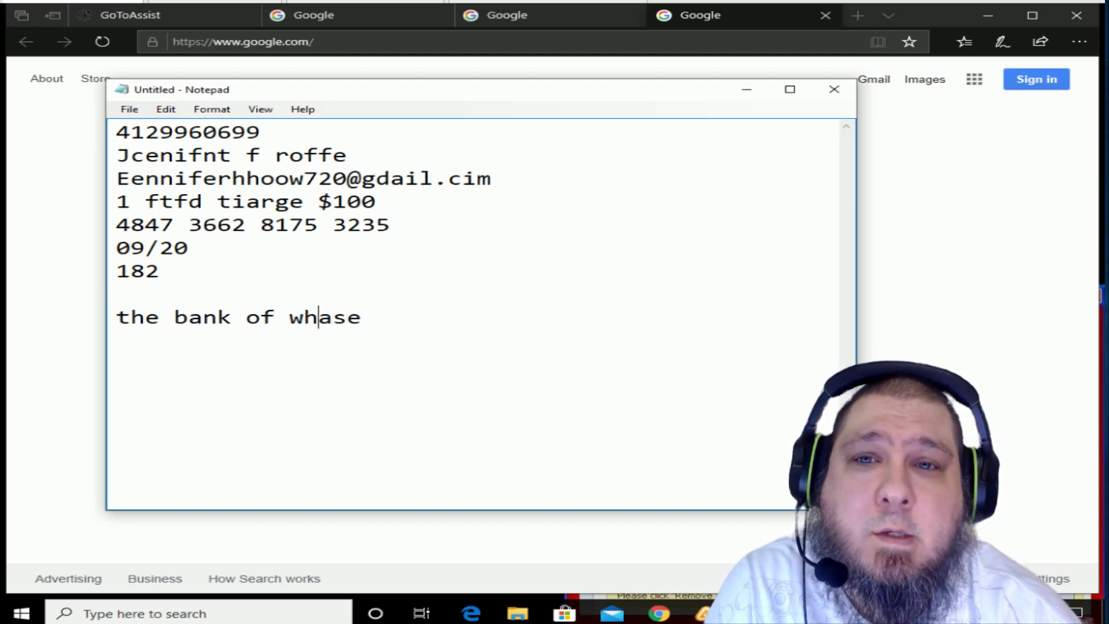
key("BackSpace")
type("c")
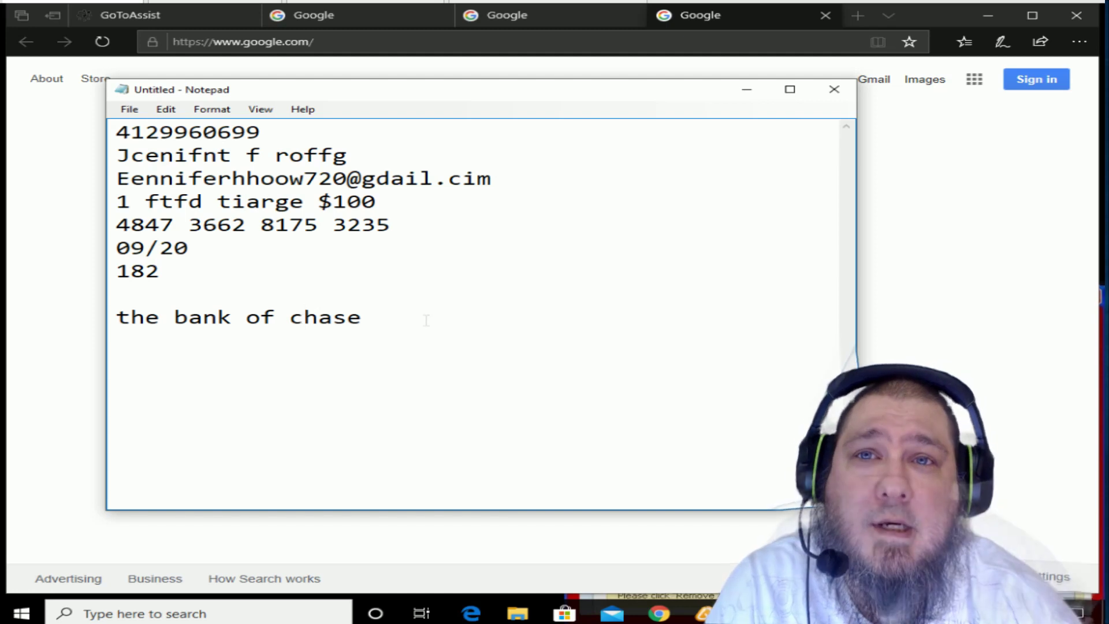
left_click(426, 317)
key("Return")
key("Return")
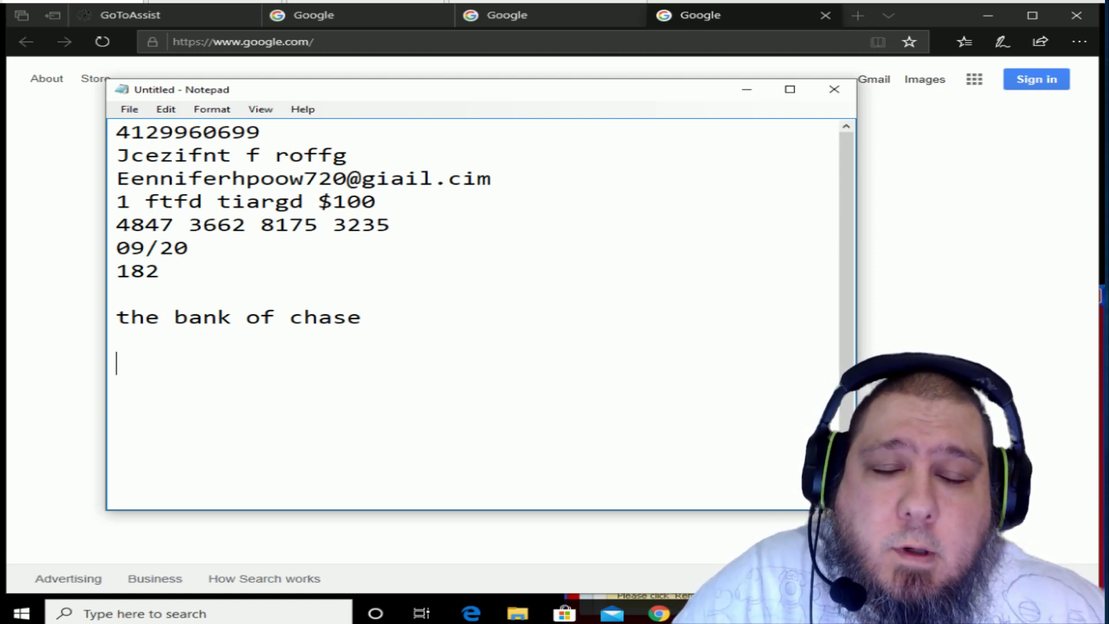
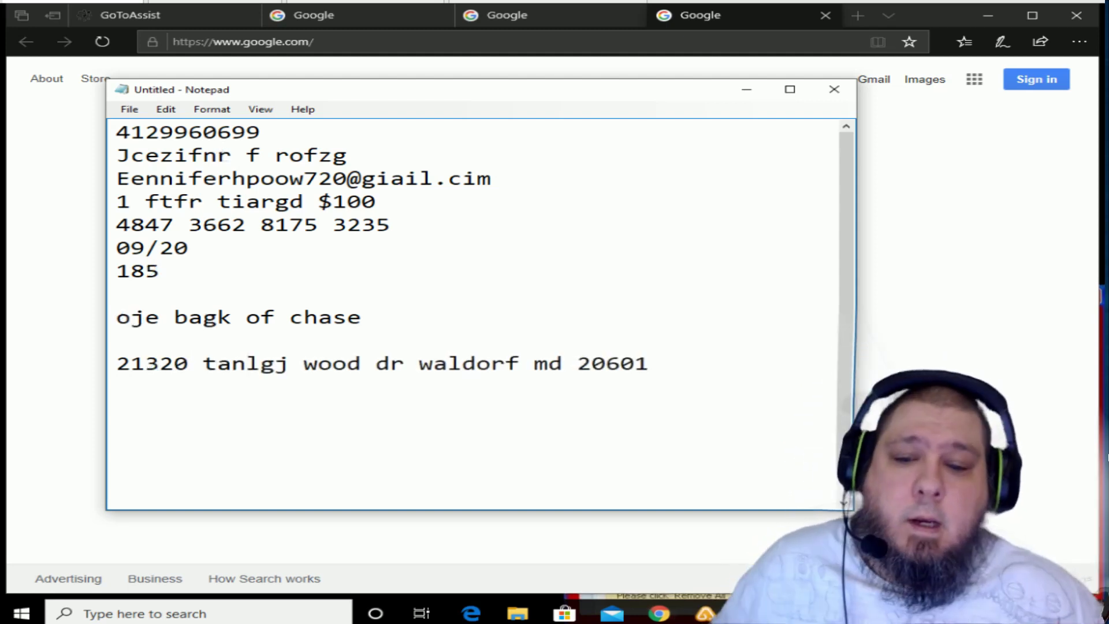
Type the street address with town, state and ZIP code, then select that line
double_click(457, 363)
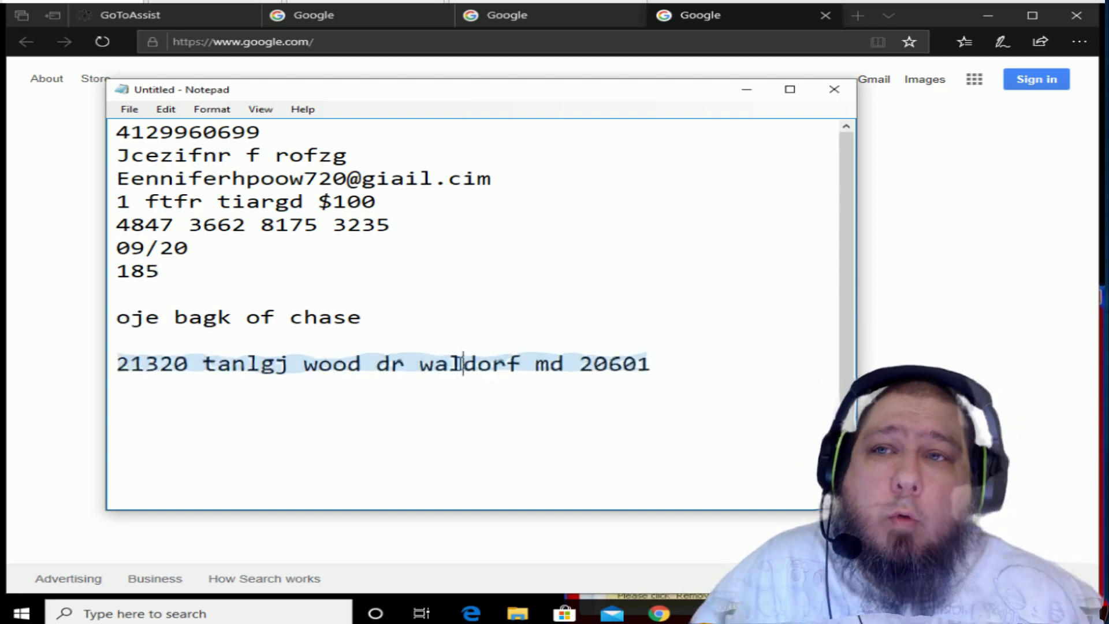
left_click(119, 364)
left_click_drag(121, 365, 646, 367)
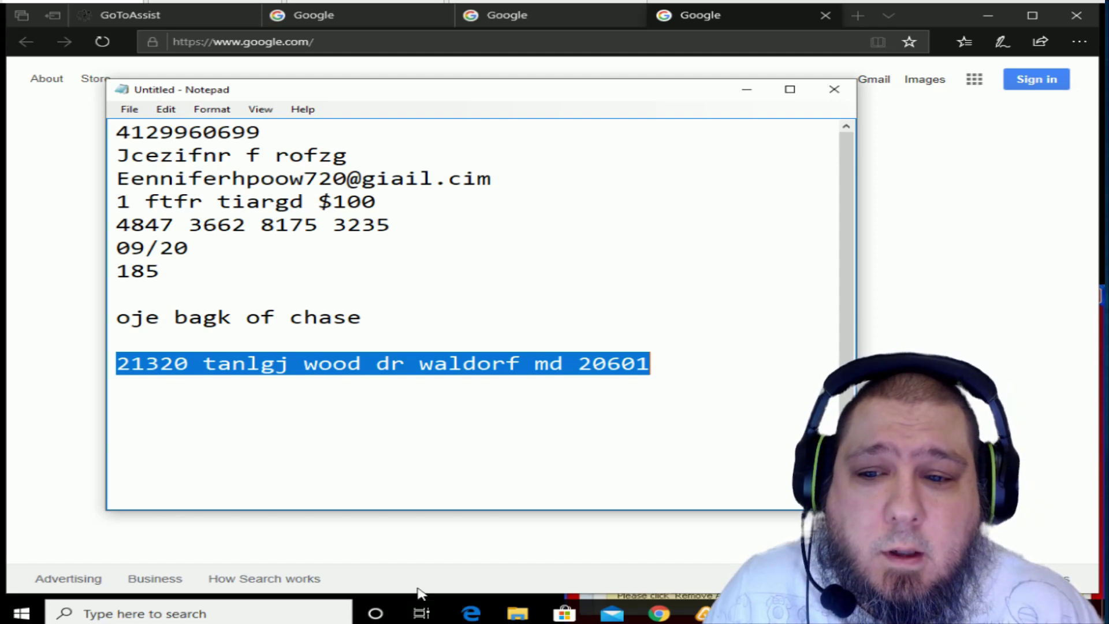
left_click(378, 475)
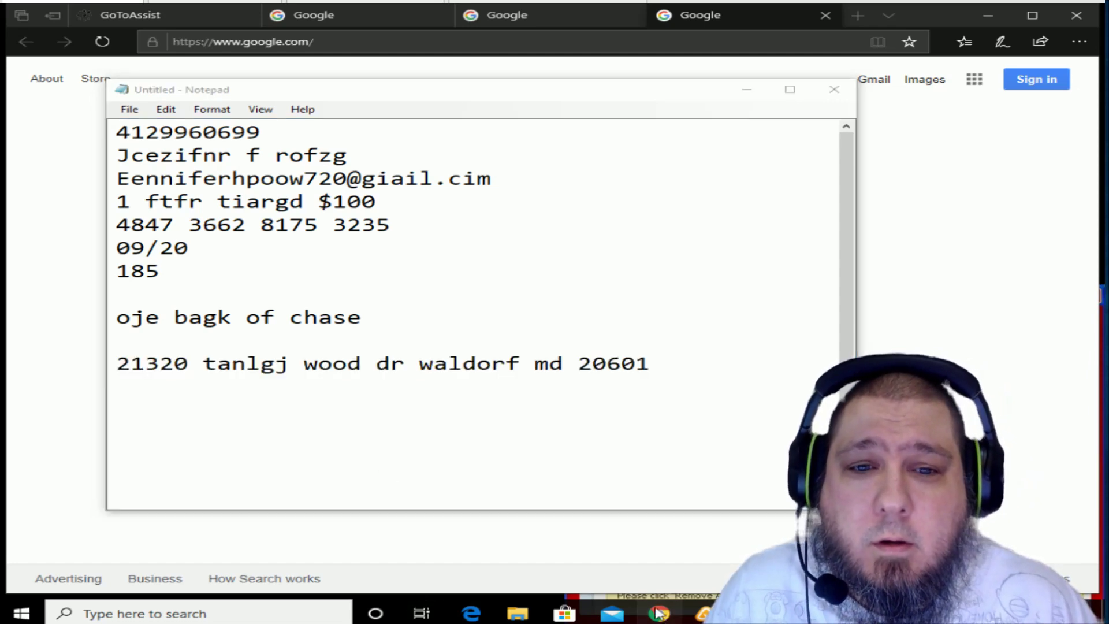
Return to the warning page and enter 'www' into the Run dialog's Open box
left_click(660, 613)
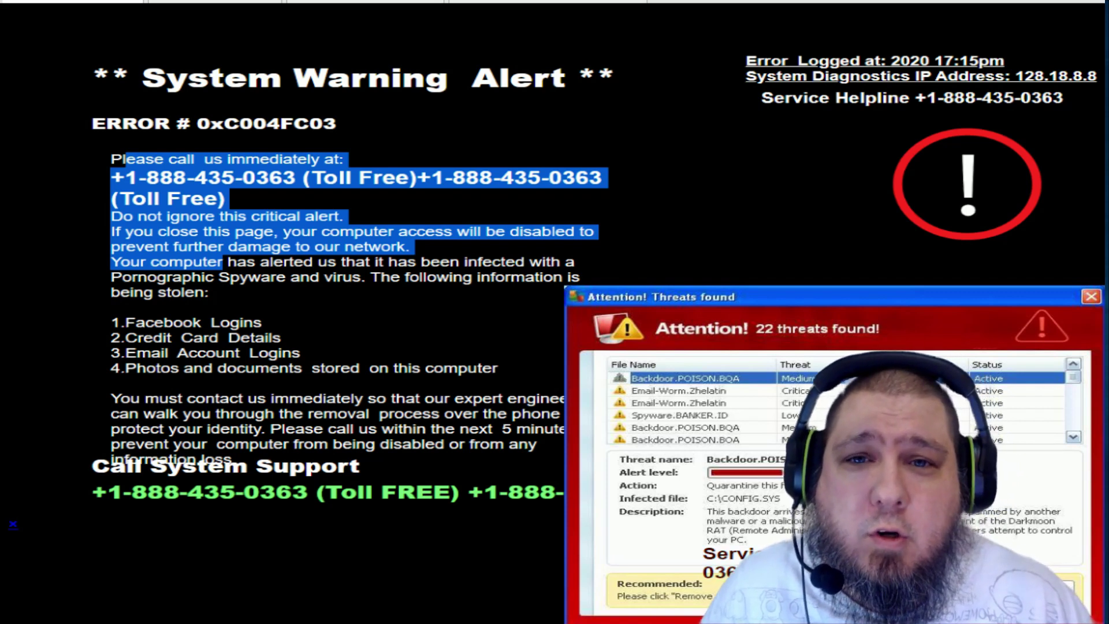
key("super+r")
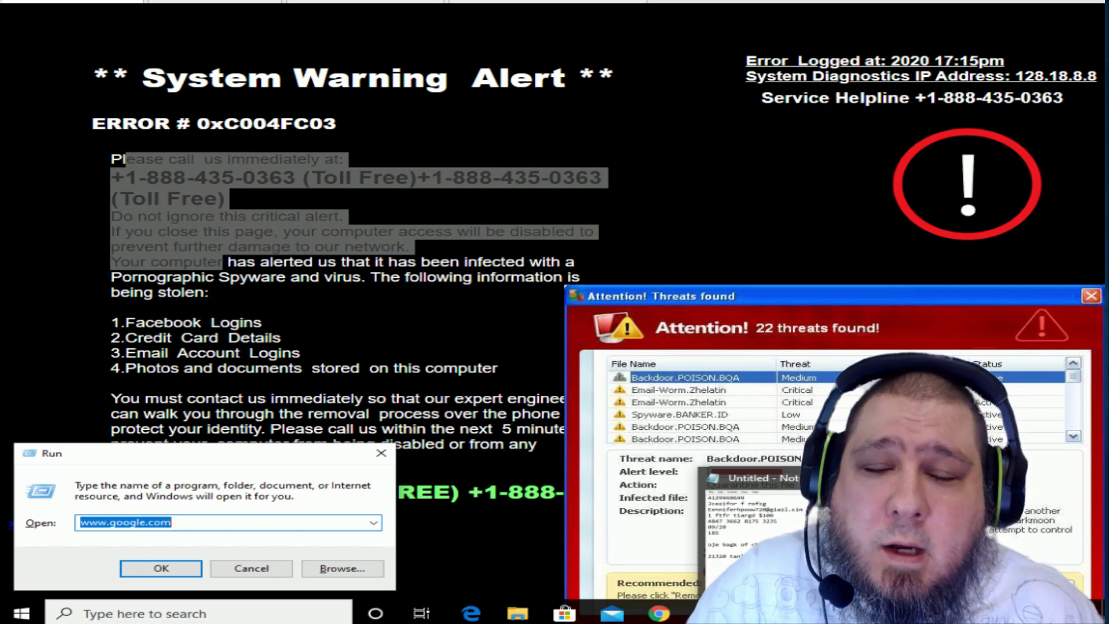
type("ww")
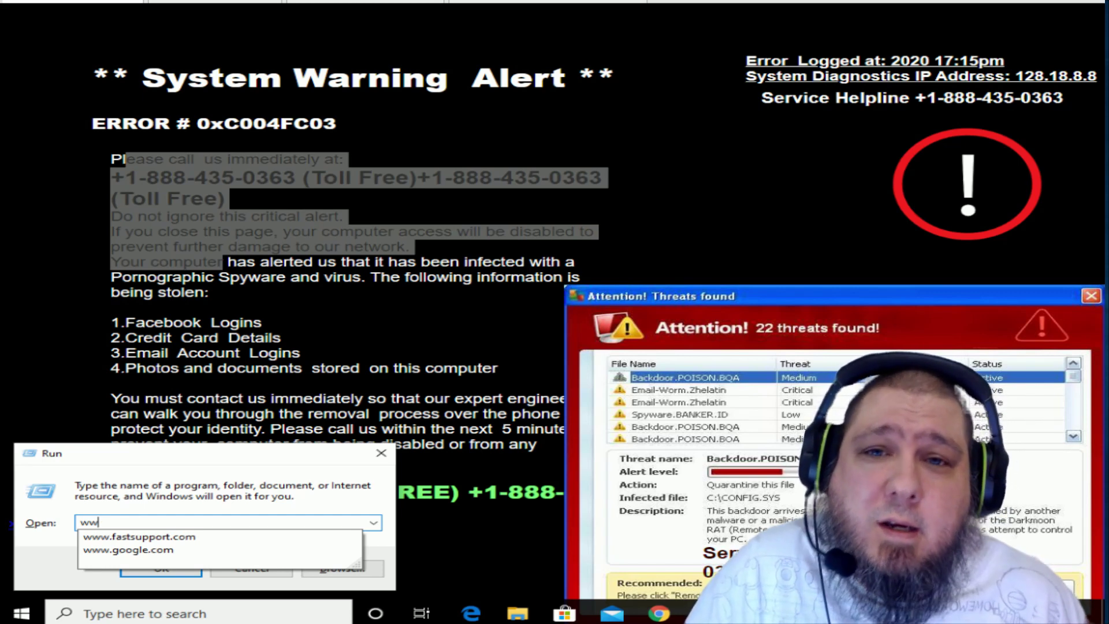
right_click(809, 614)
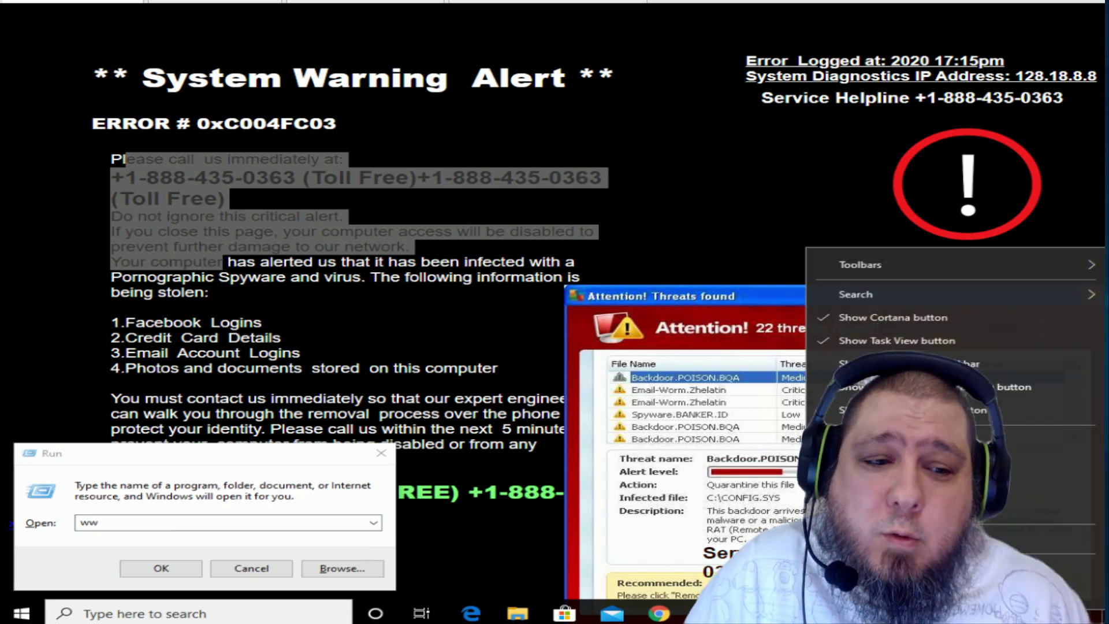
left_click(140, 527)
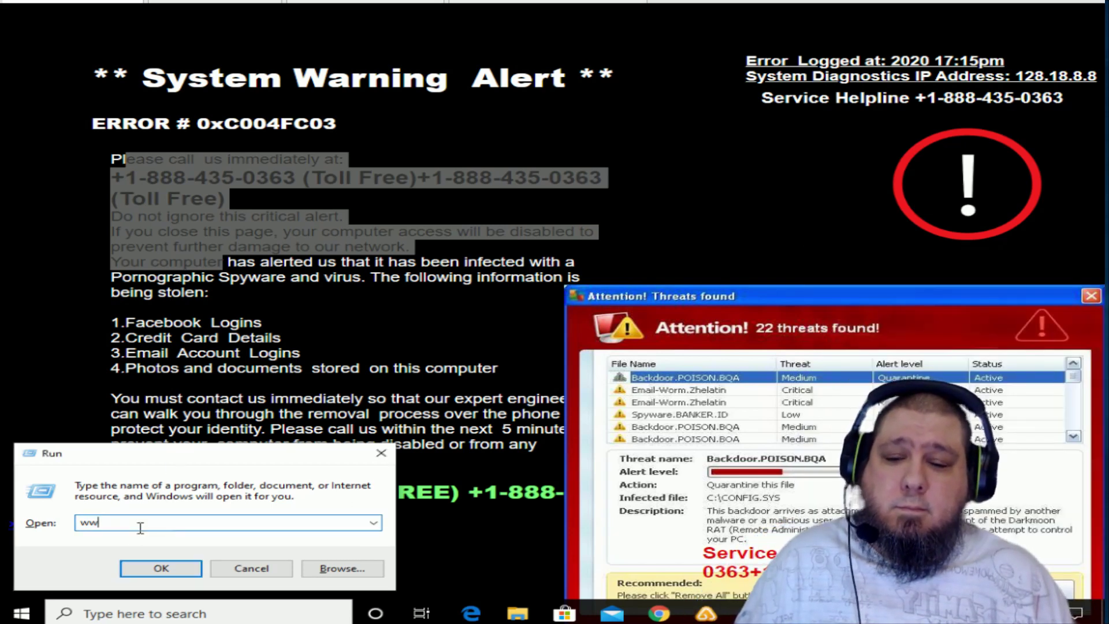
type("w")
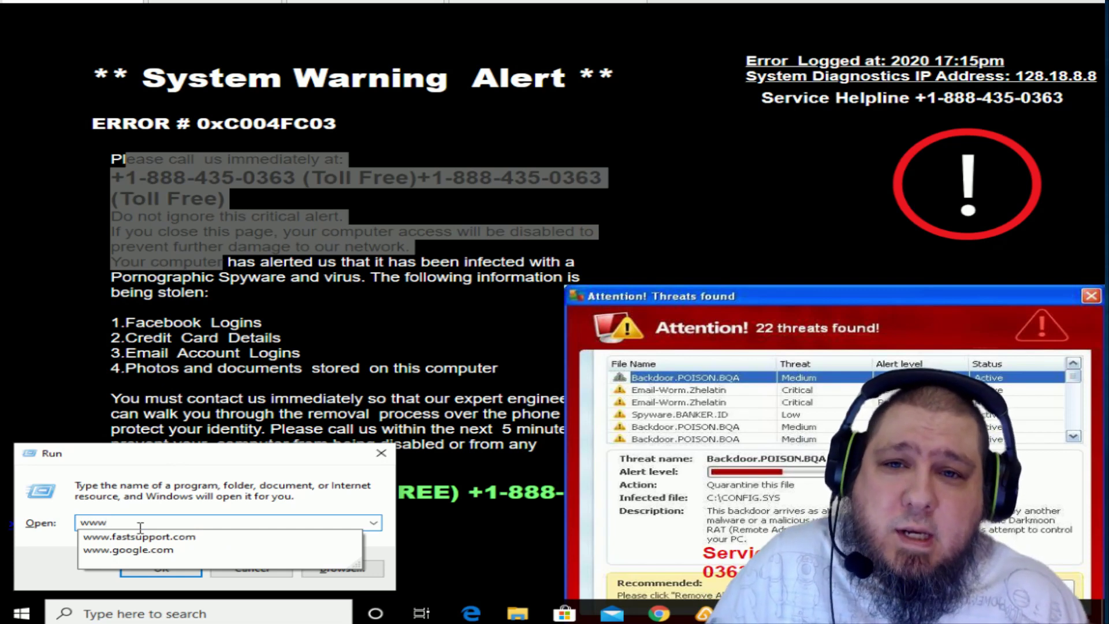
key("Down")
key("Down")
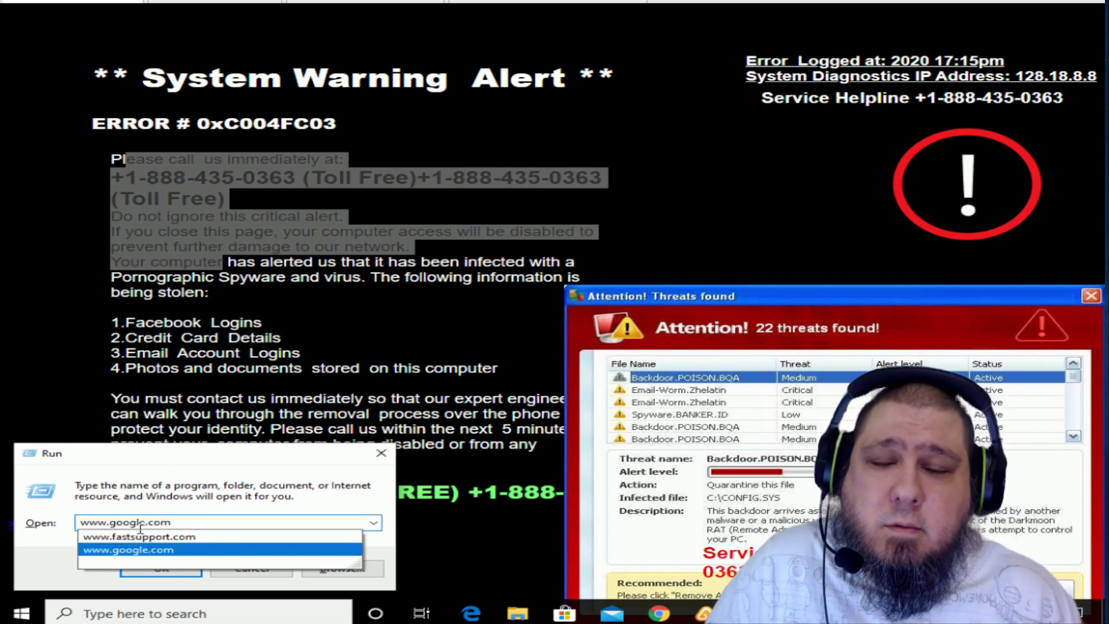
key("Return")
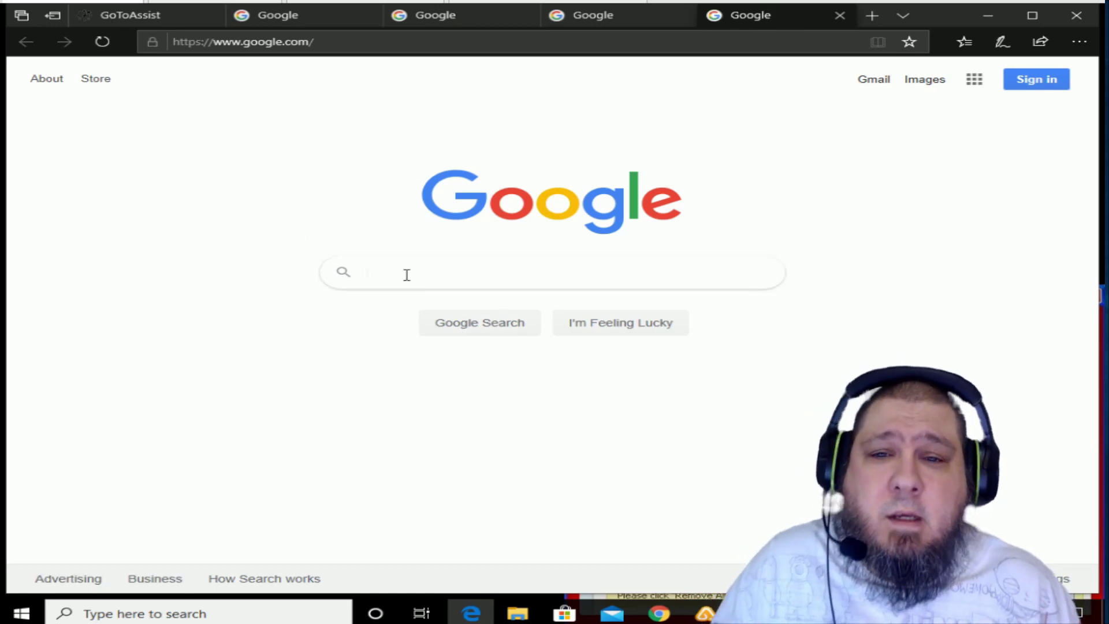
type("remot")
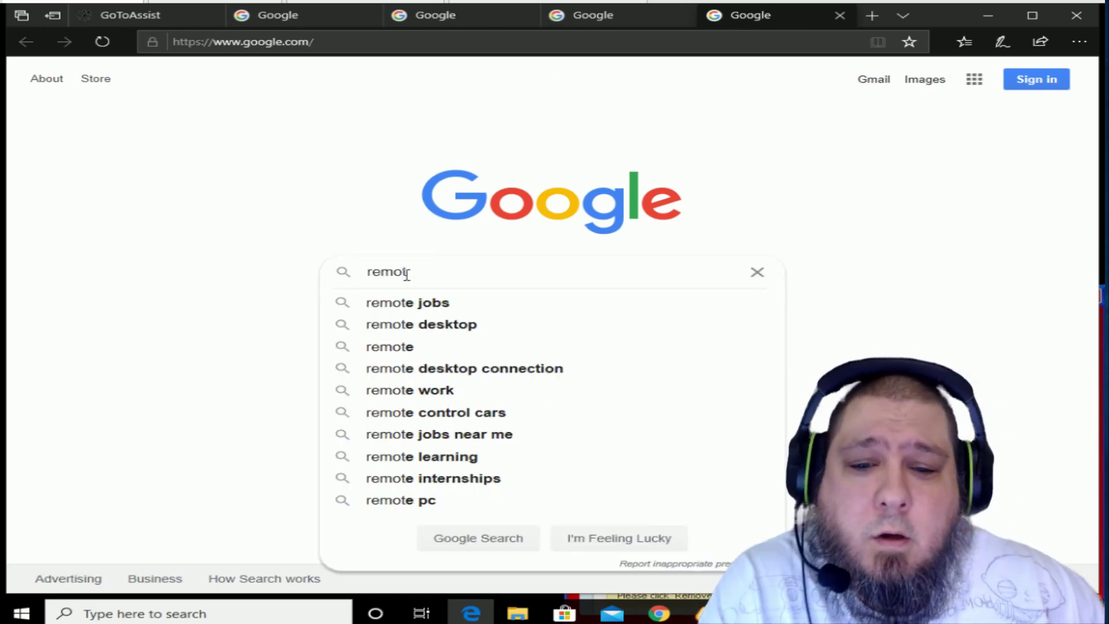
key("BackSpace")
type("te")
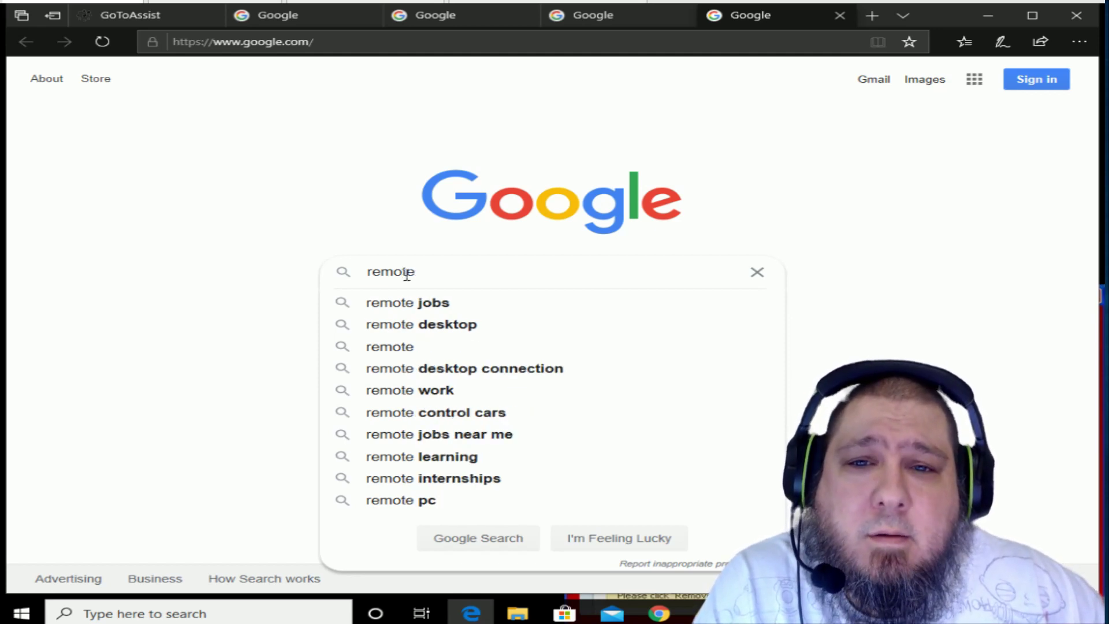
type("utili")
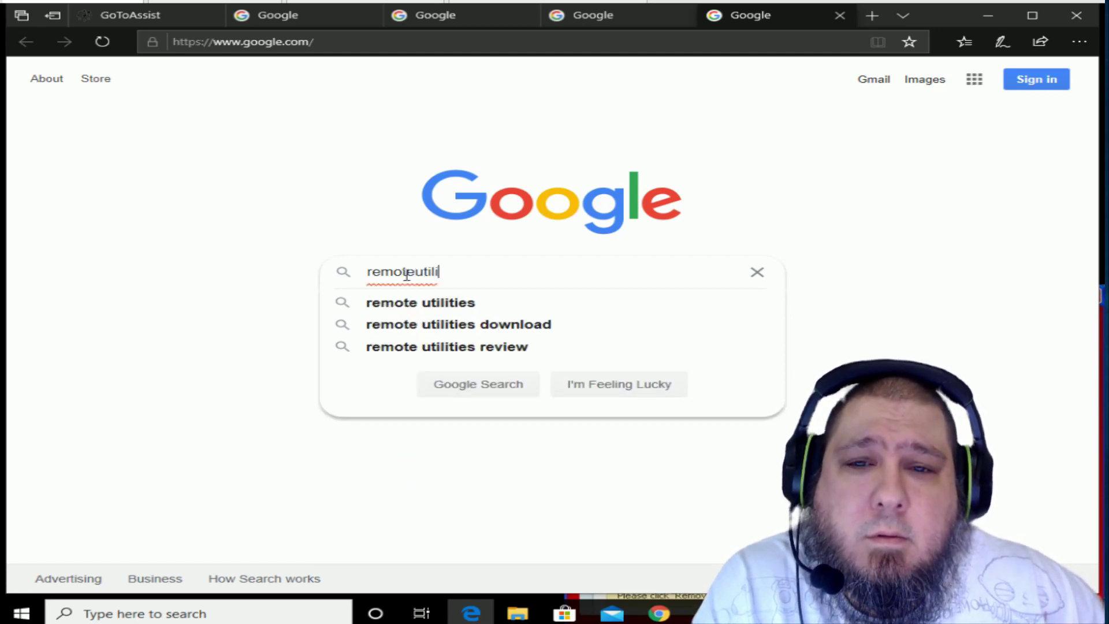
key("Down")
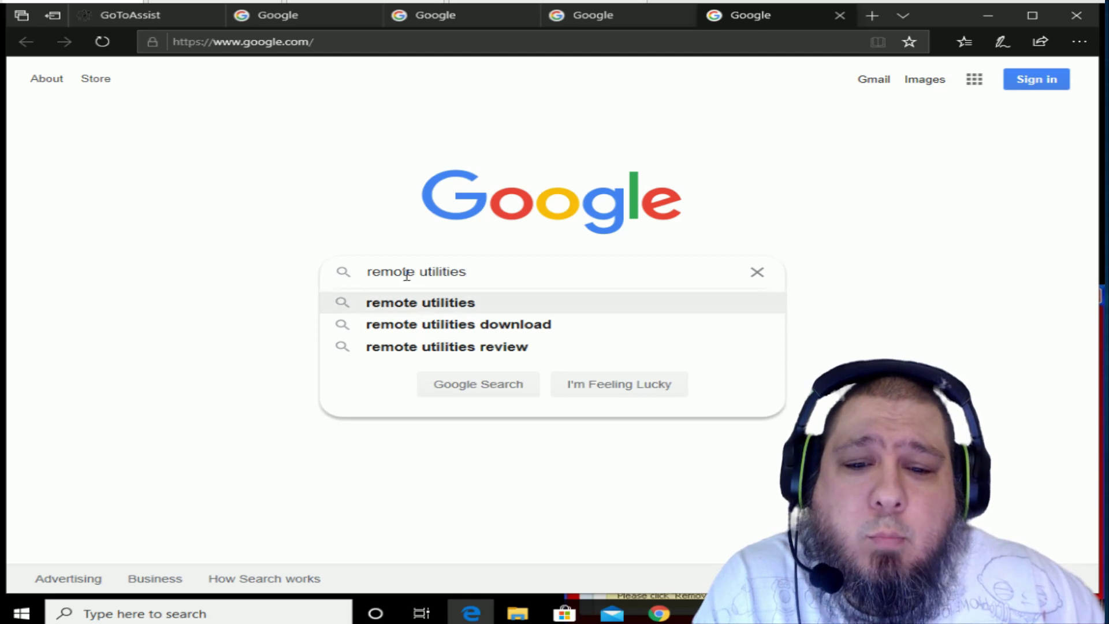
key("Return")
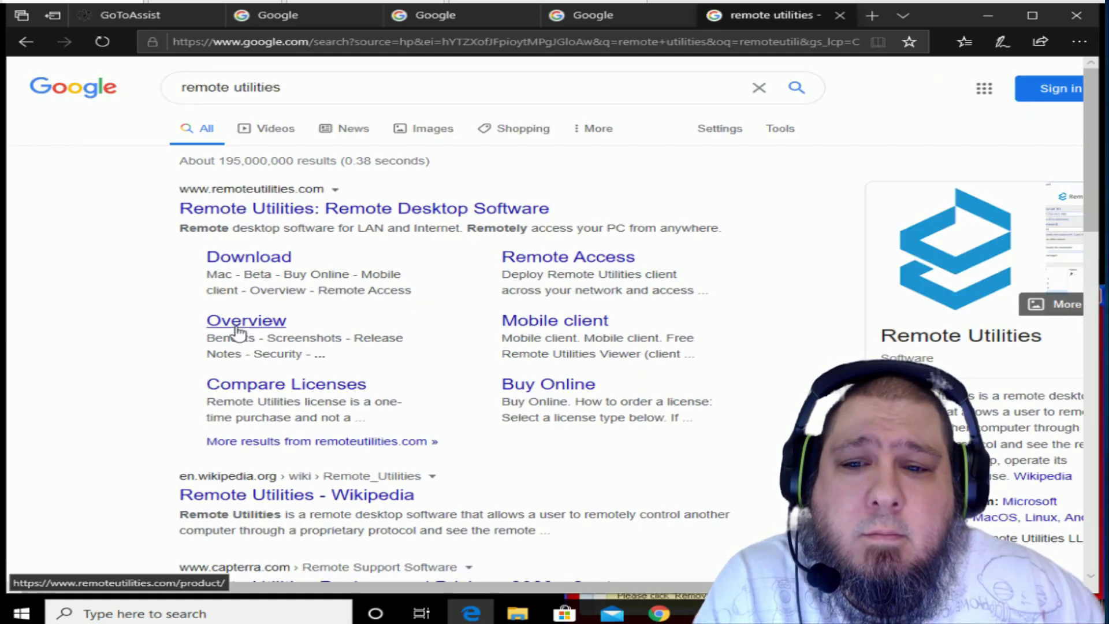
From remoteutilities.com, download the installable Host .exe (host6.10.exe) and run it
left_click(277, 212)
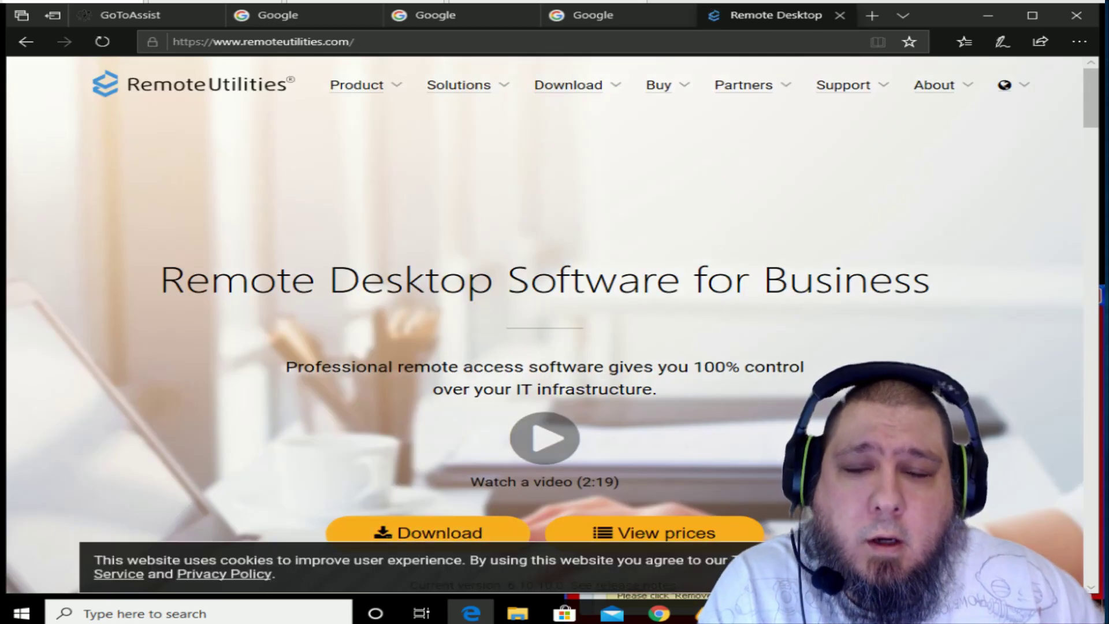
left_click(461, 534)
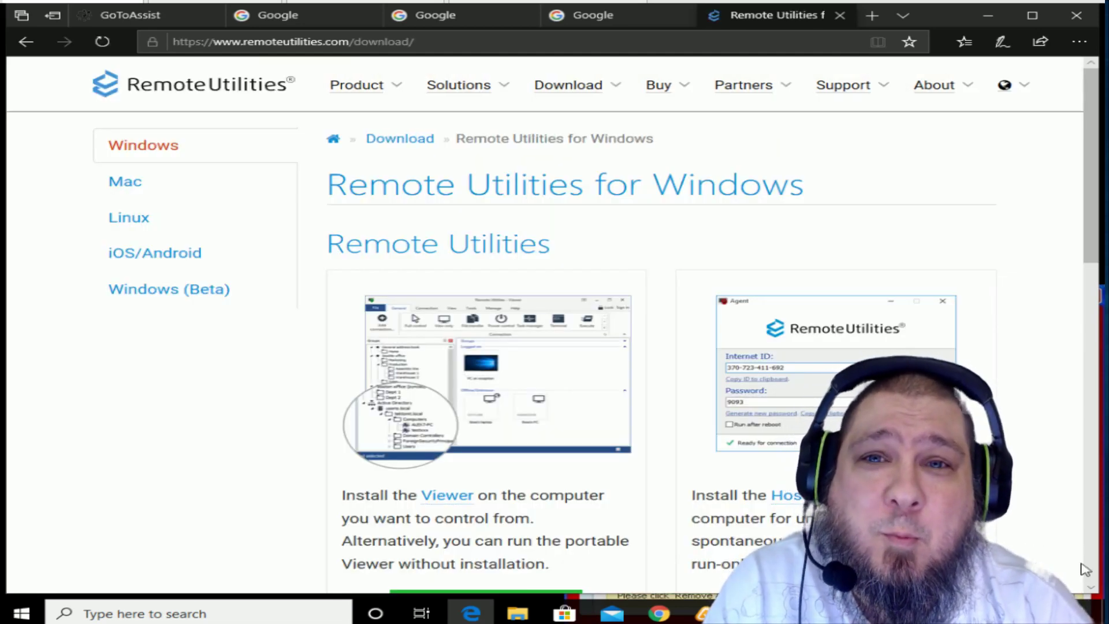
scroll(1081, 568, "down", 6)
scroll(604, 332, "down", 1)
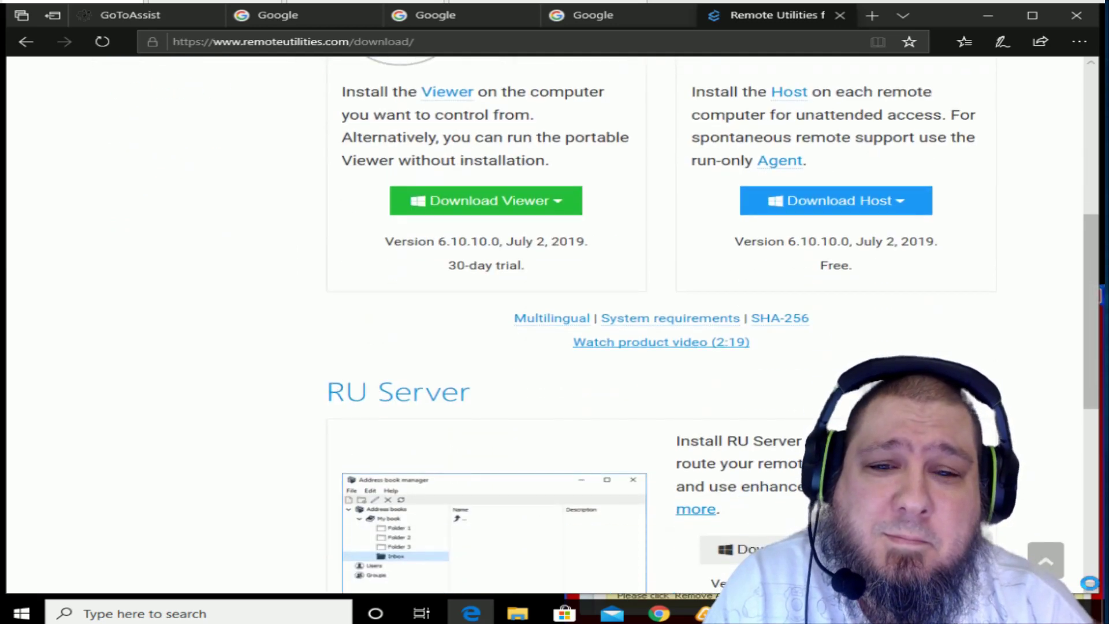
left_click(903, 212)
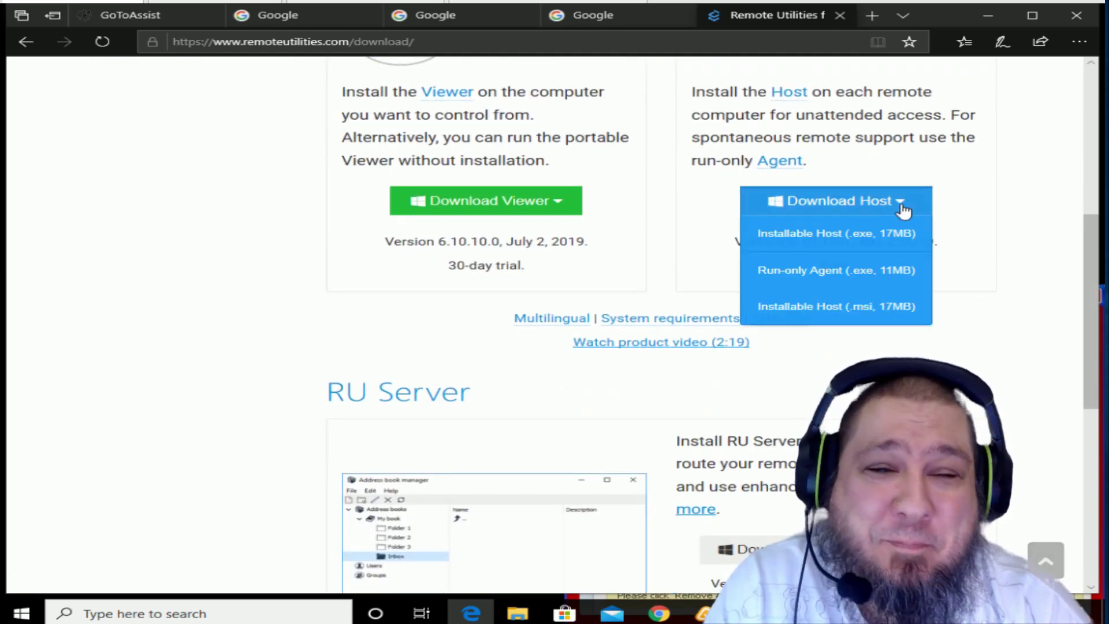
left_click(827, 234)
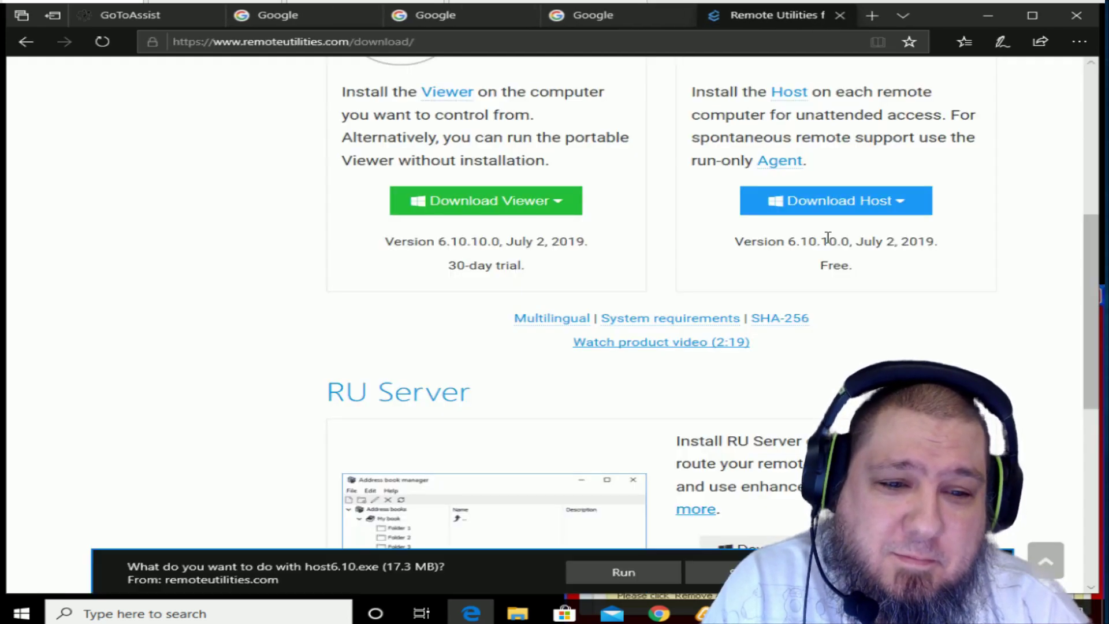
left_click(641, 571)
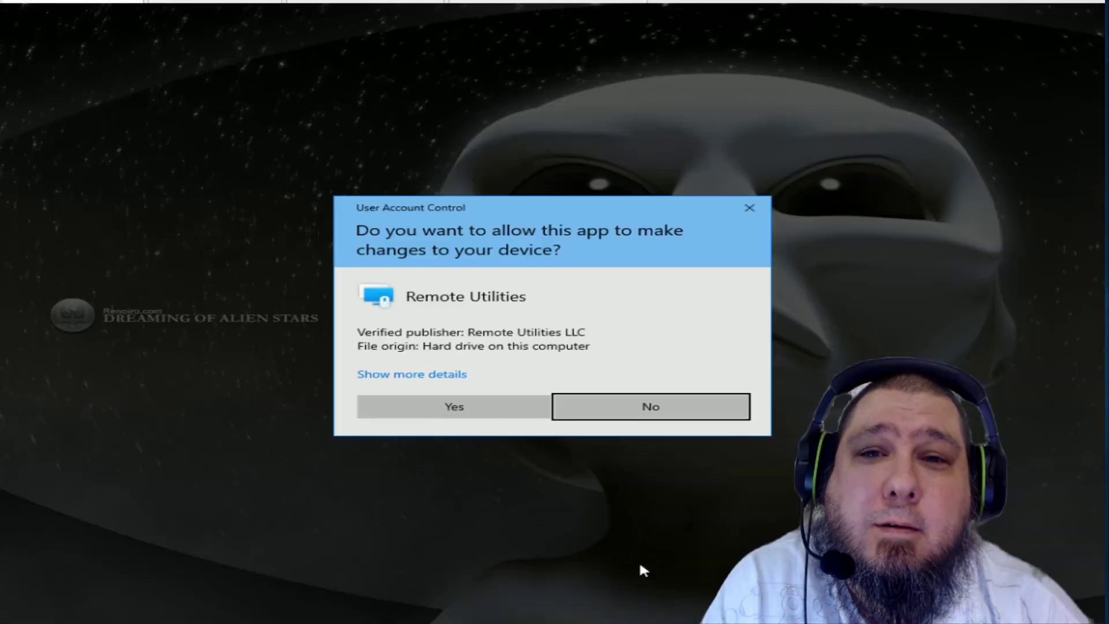
Install Remote Utilities Host in the default folder with the monitor driver option enabled
left_click(477, 412)
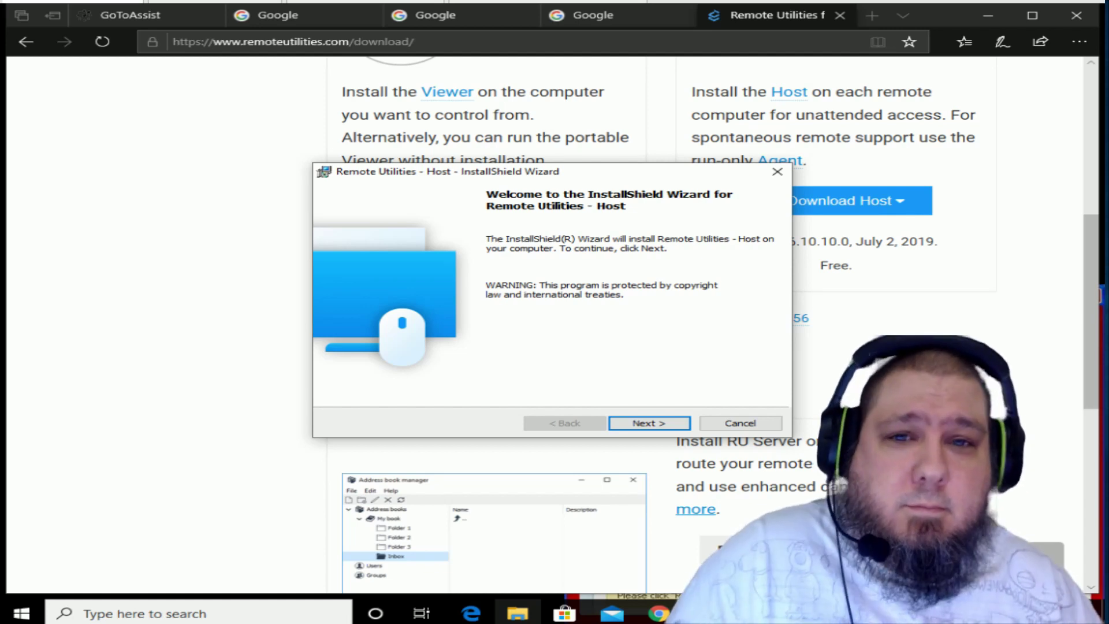
left_click(664, 426)
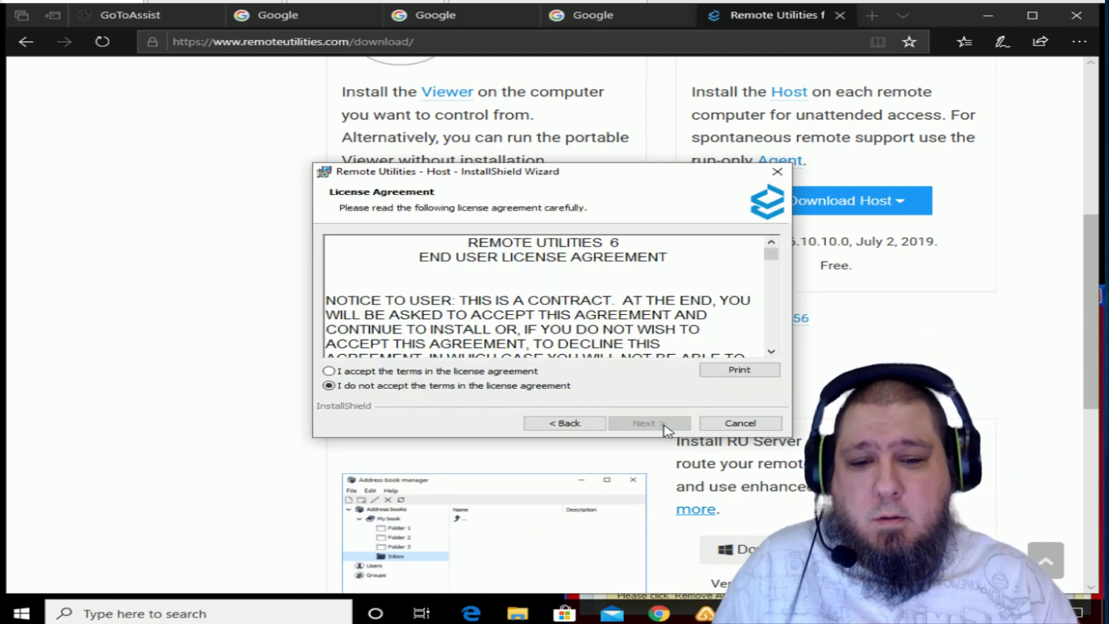
left_click(333, 372)
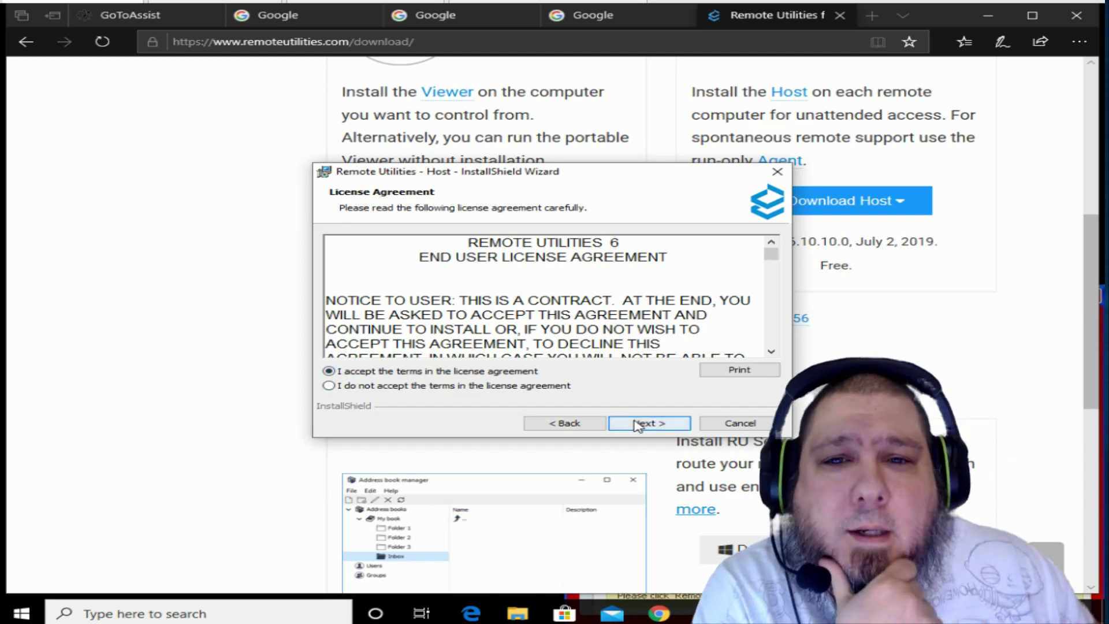
left_click(637, 425)
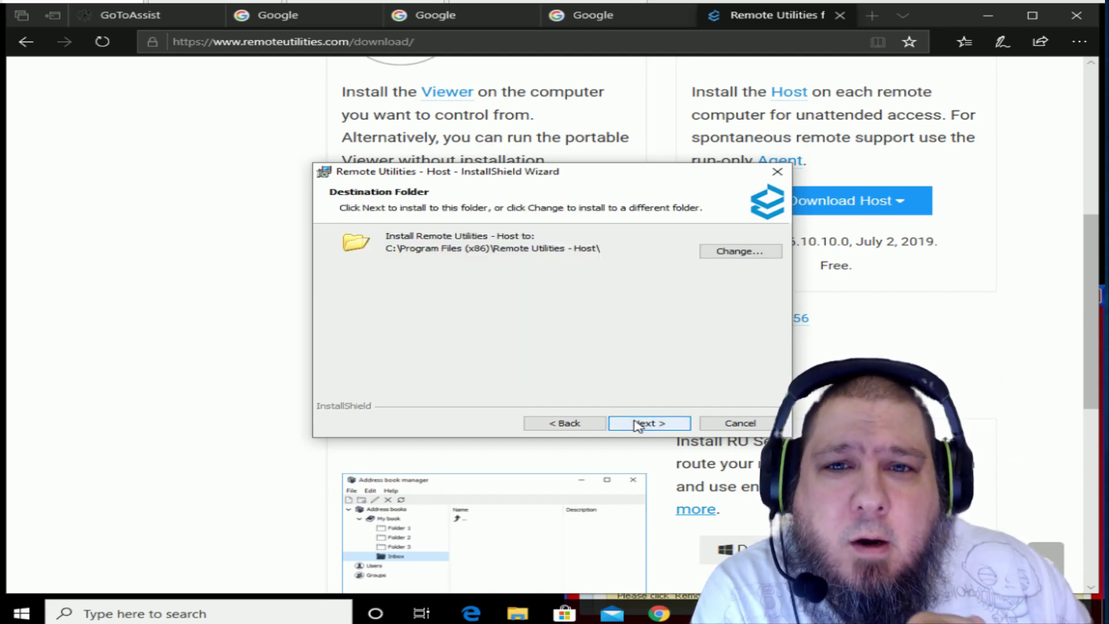
left_click(637, 425)
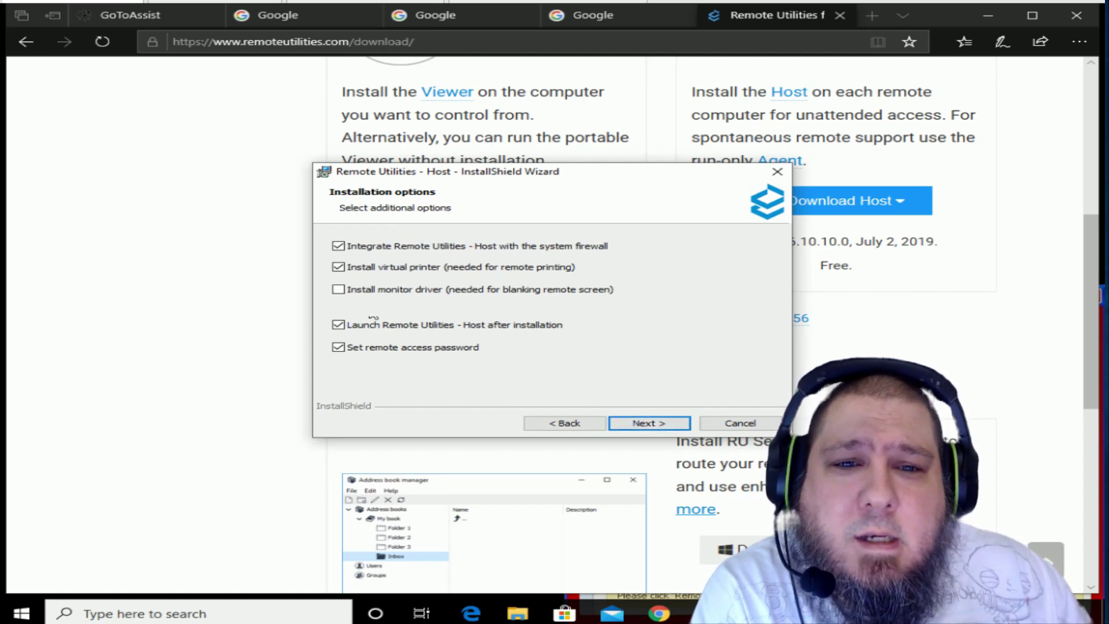
left_click(337, 291)
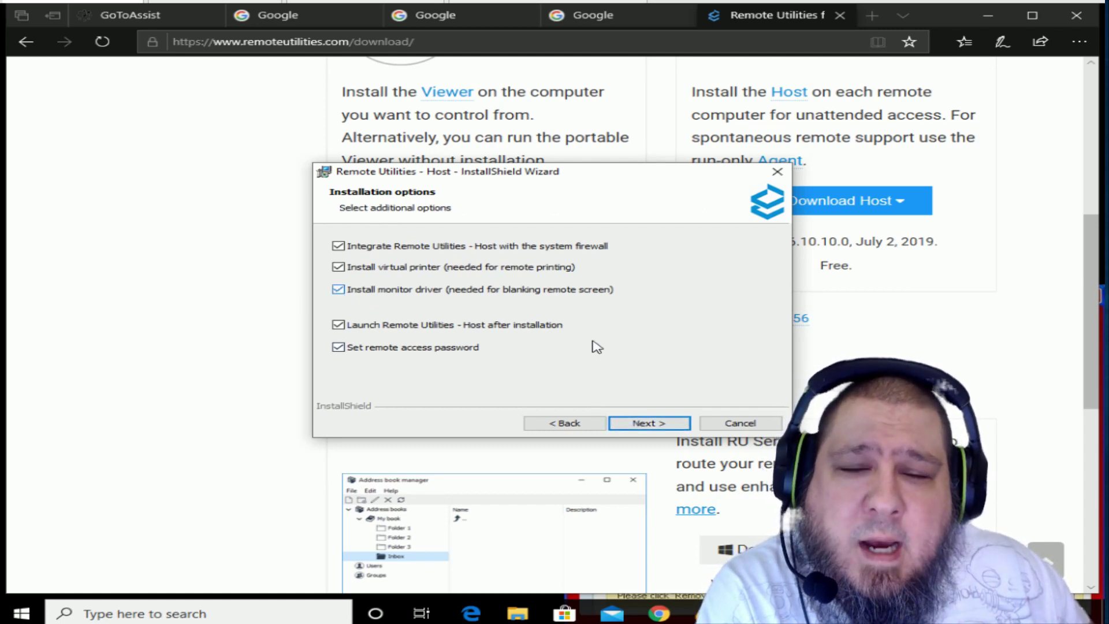
left_click(648, 423)
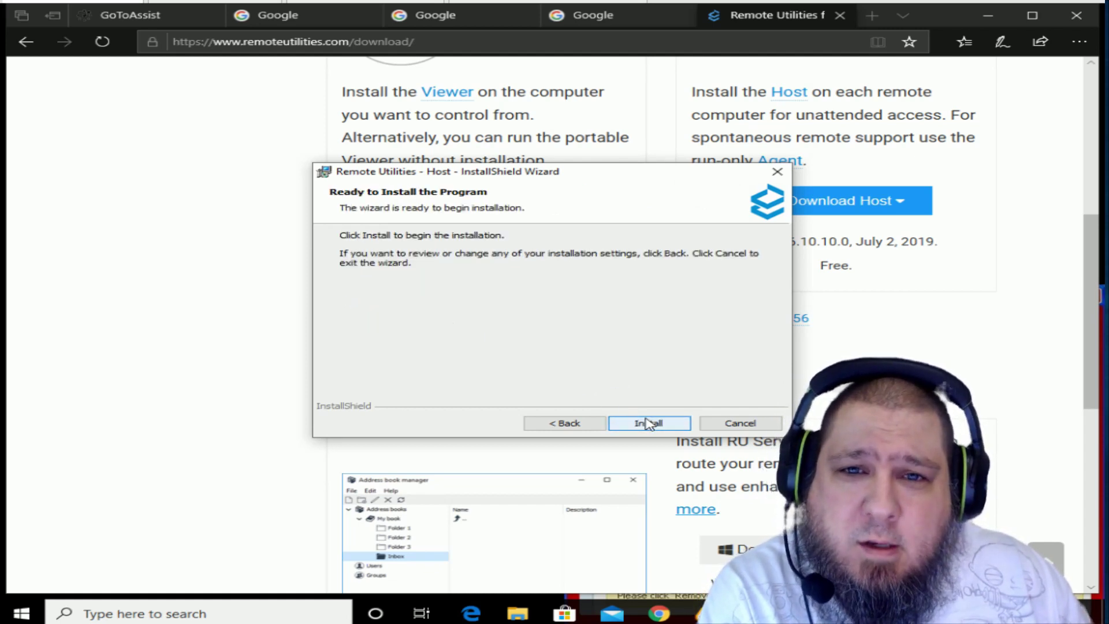
left_click(648, 424)
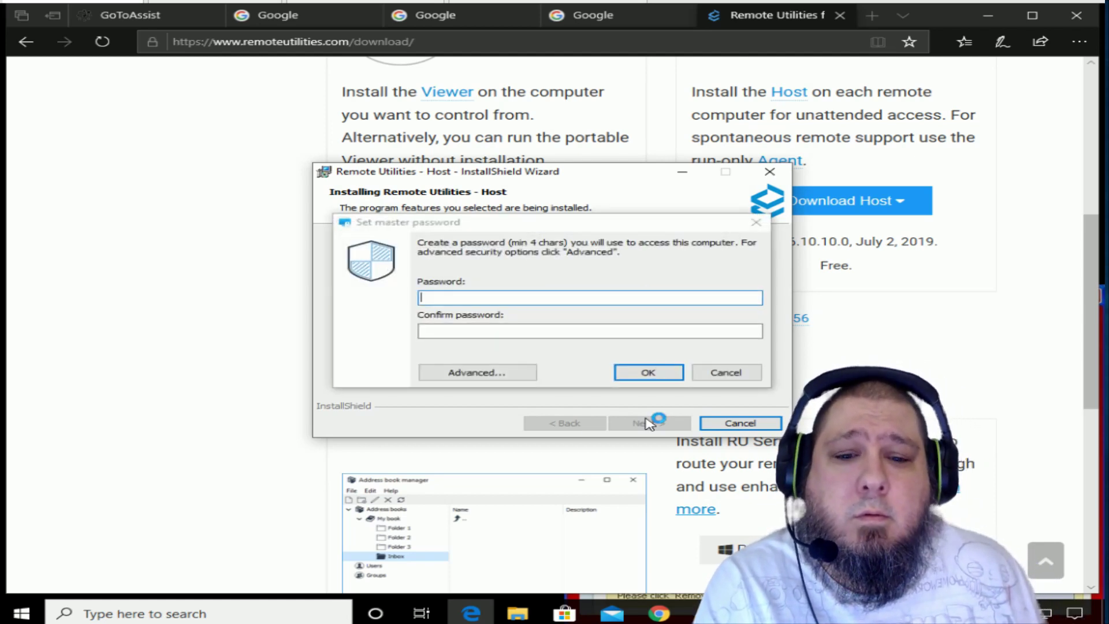
Enter and confirm the master password, then finish the Host installation
left_click(455, 296)
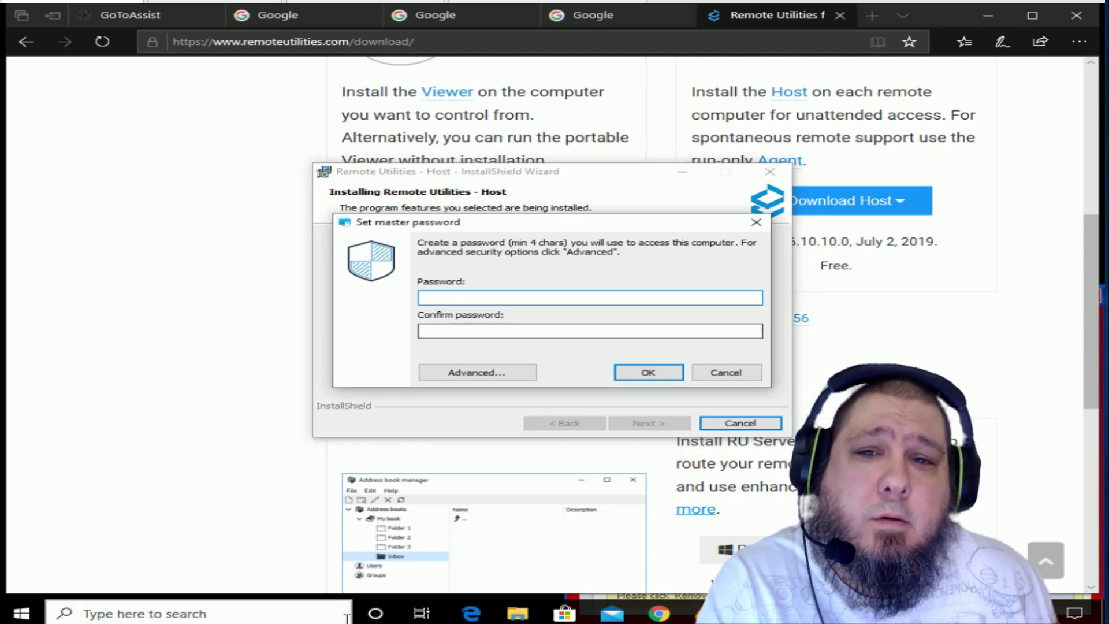
type("••••••••••")
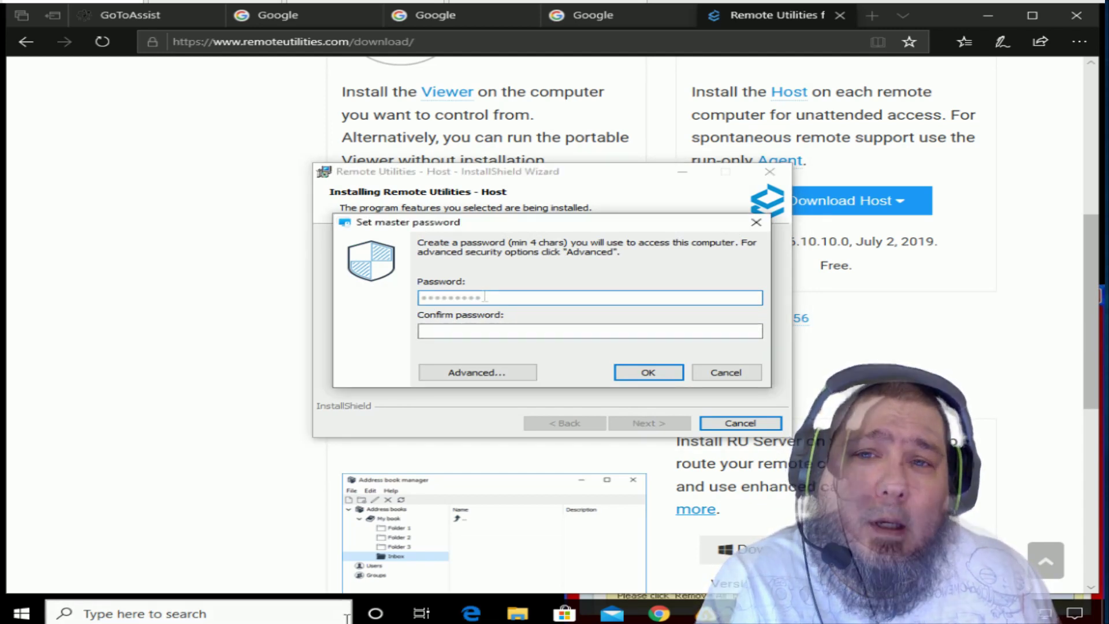
key("Tab")
type("••••••••••")
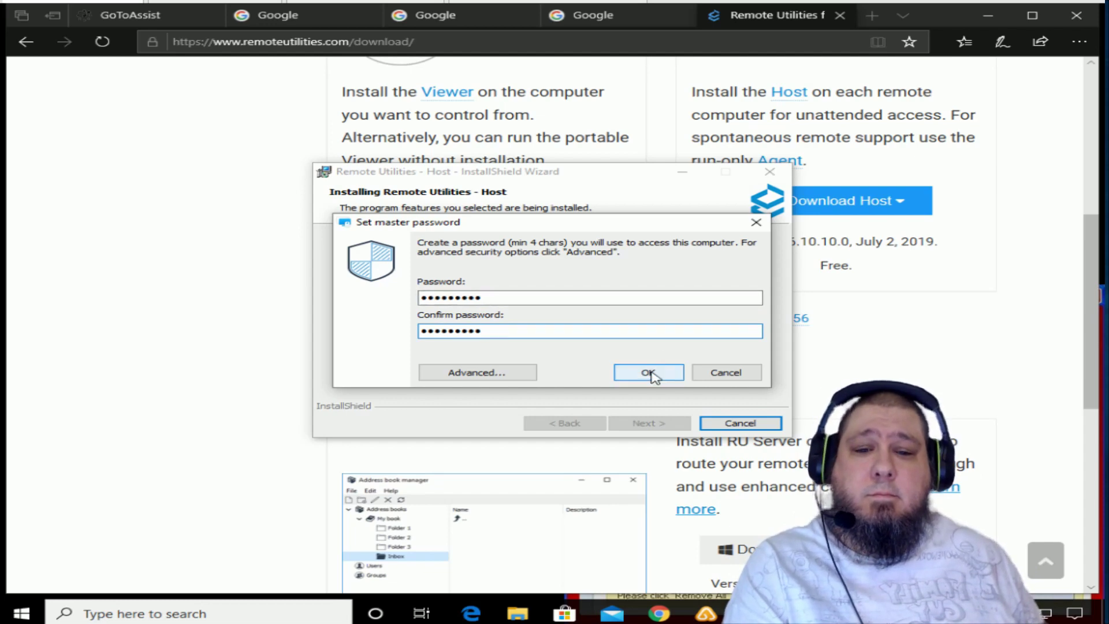
left_click(664, 372)
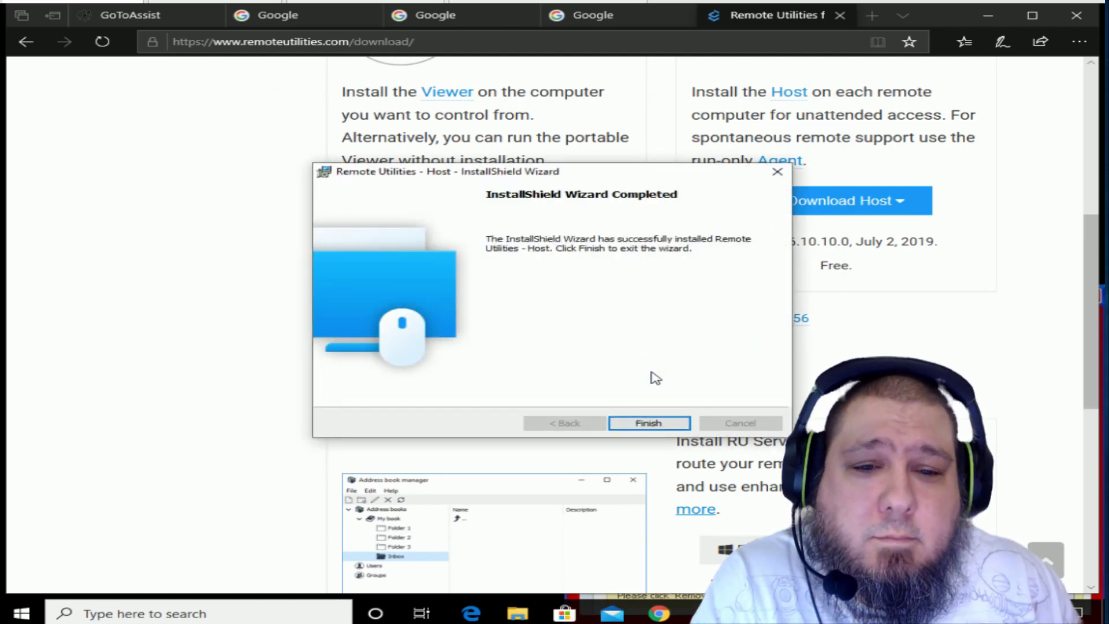
left_click(641, 423)
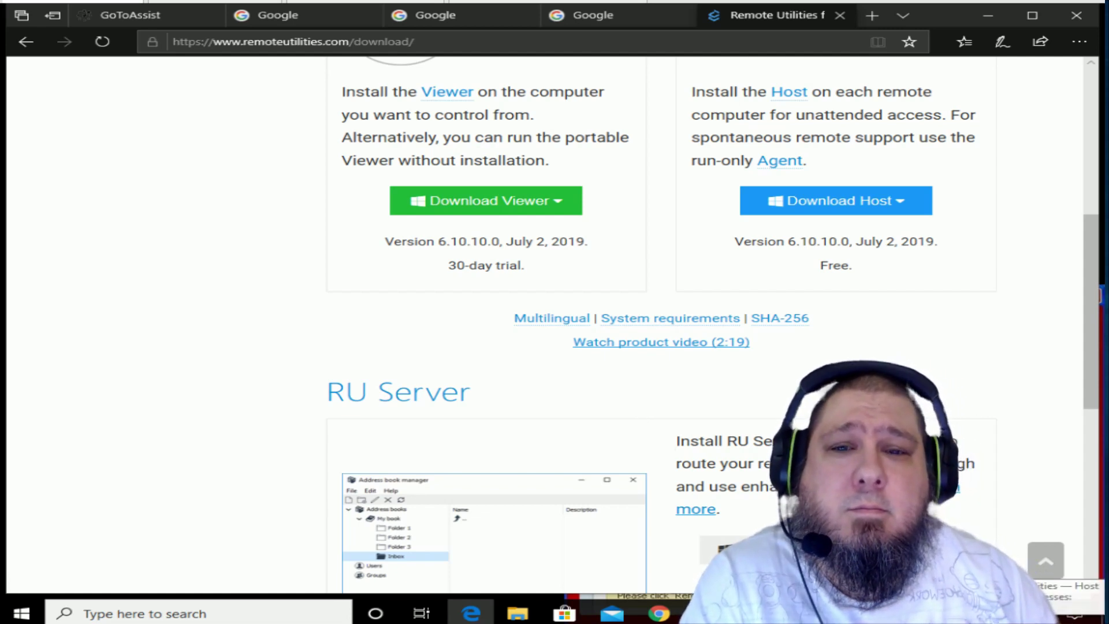
Get a new Internet ID from the Host tray icon's Internet ID settings, select it, and minimize the window
right_click(1040, 613)
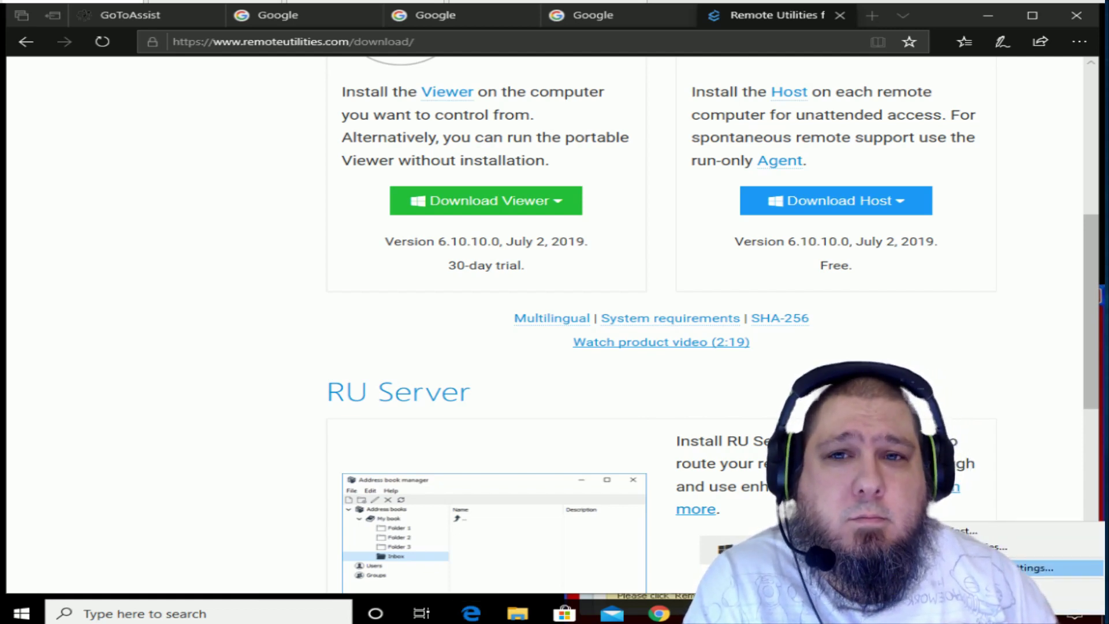
left_click(1040, 567)
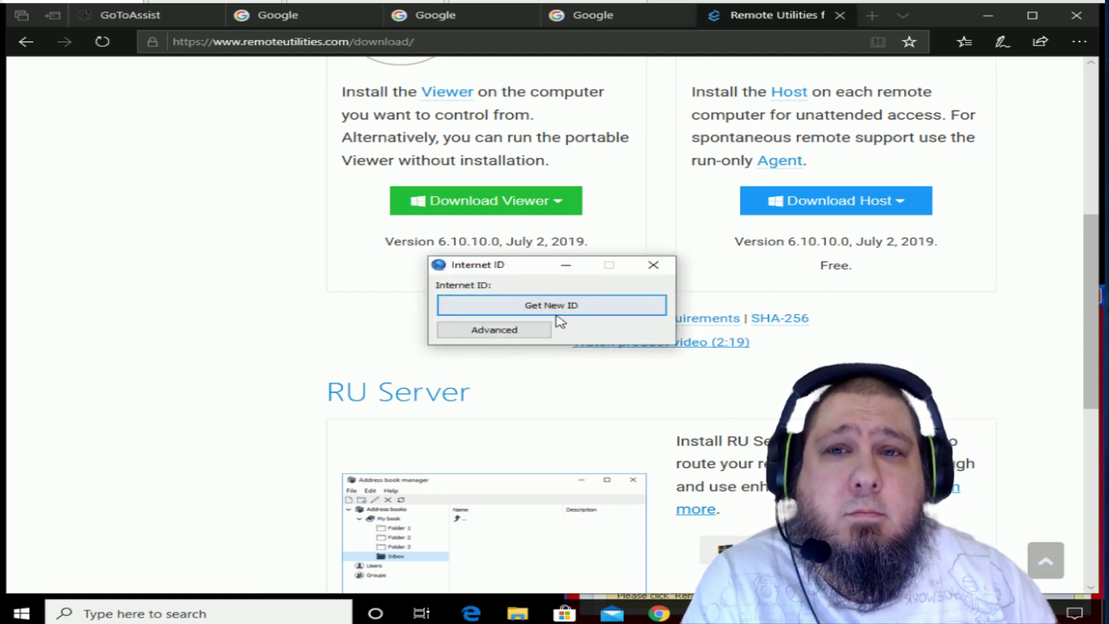
left_click(574, 308)
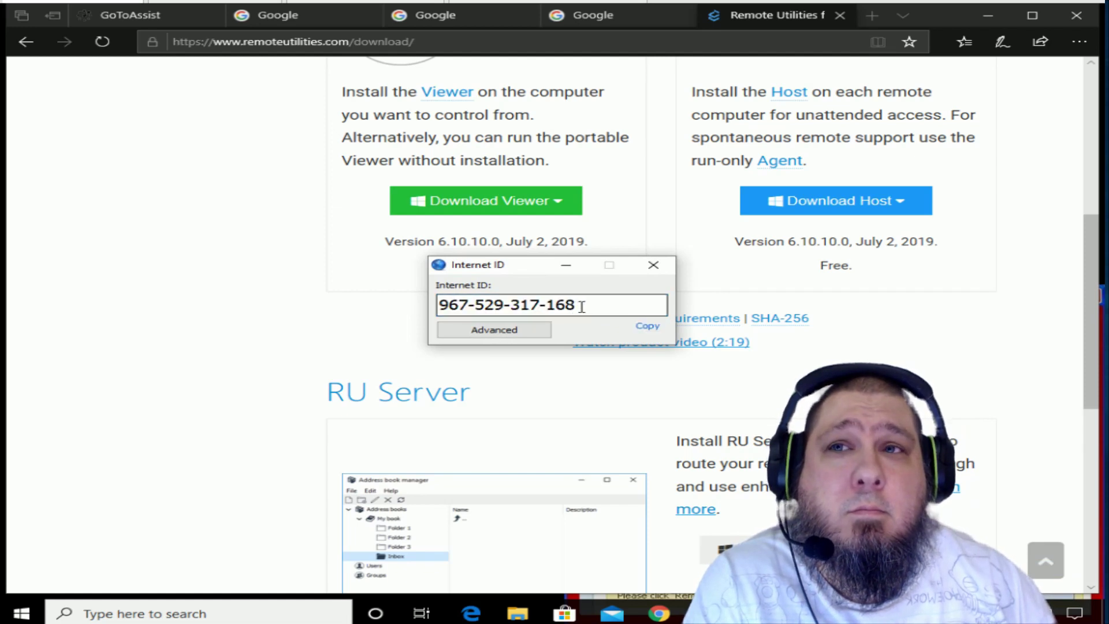
left_click_drag(575, 307, 444, 307)
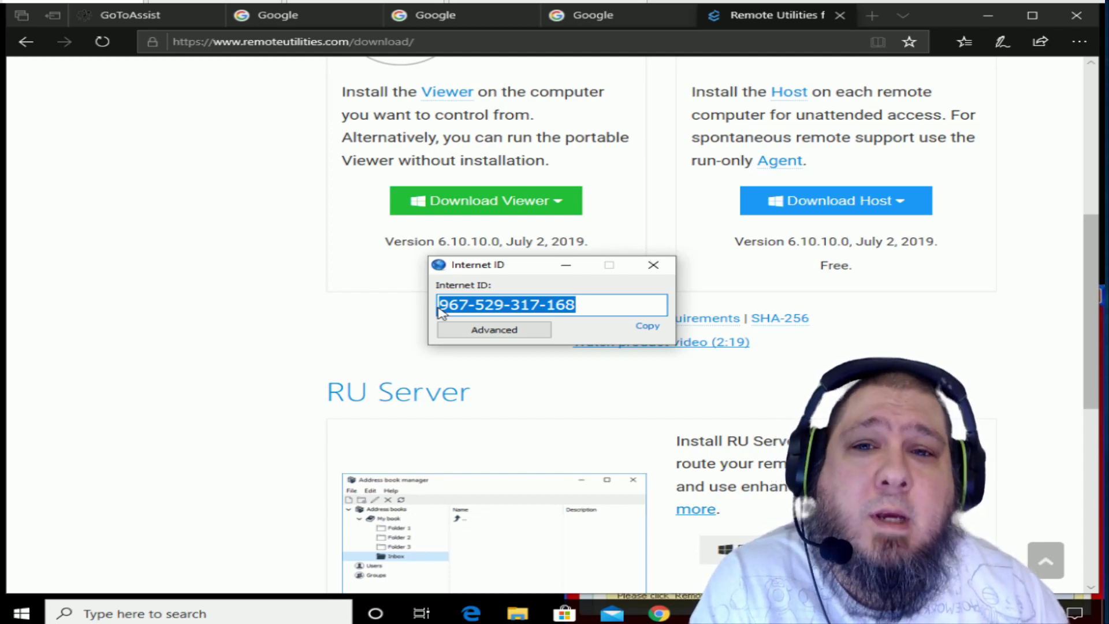
left_click(568, 266)
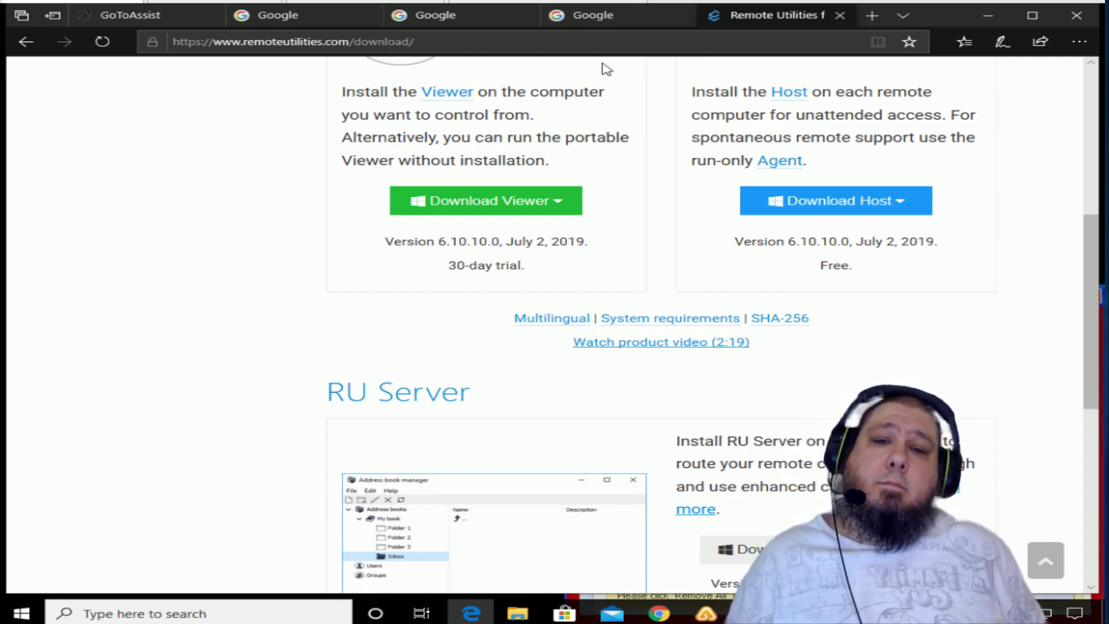
Select the remoteutilities.com address in Edge's address bar for replacement
mouse_move(505, 17)
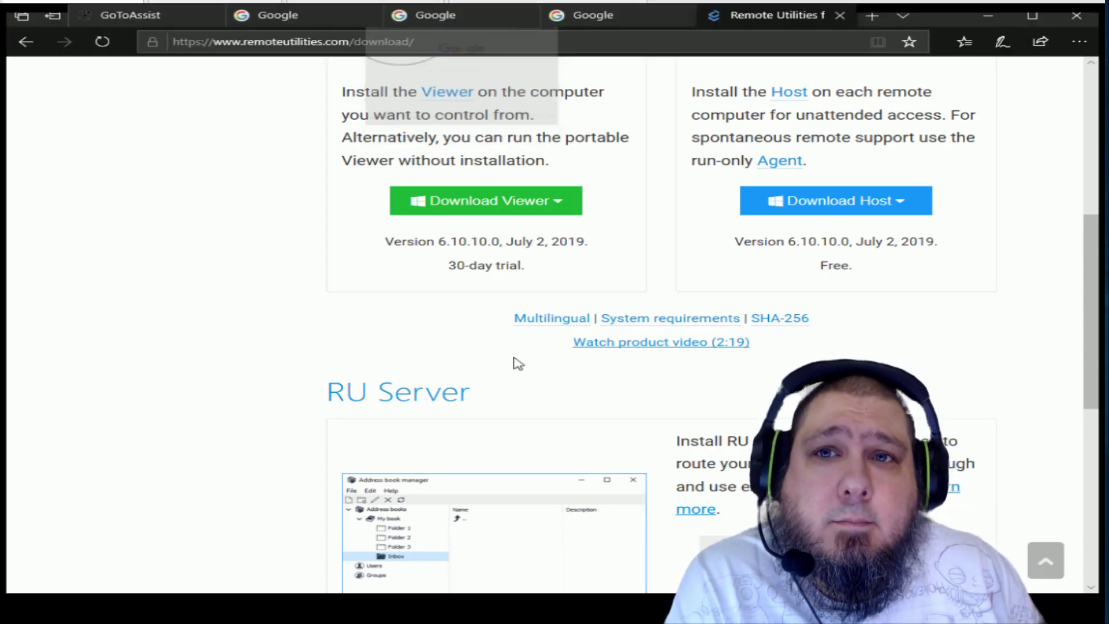
left_click(768, 39)
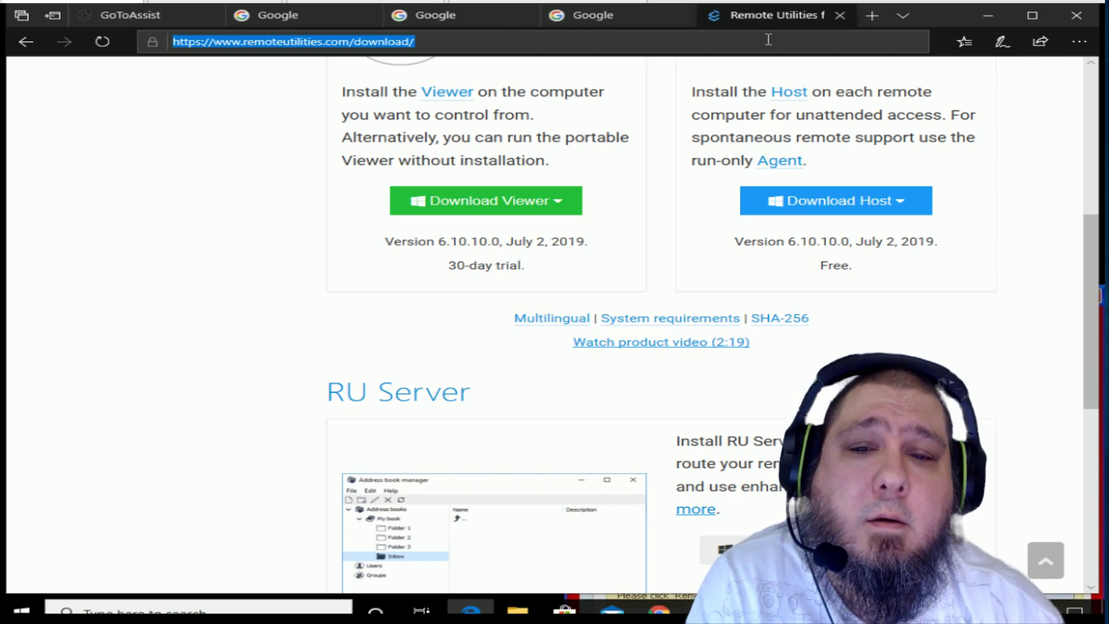
Search Bing for 'propeller ads' from the address bar
type("pa")
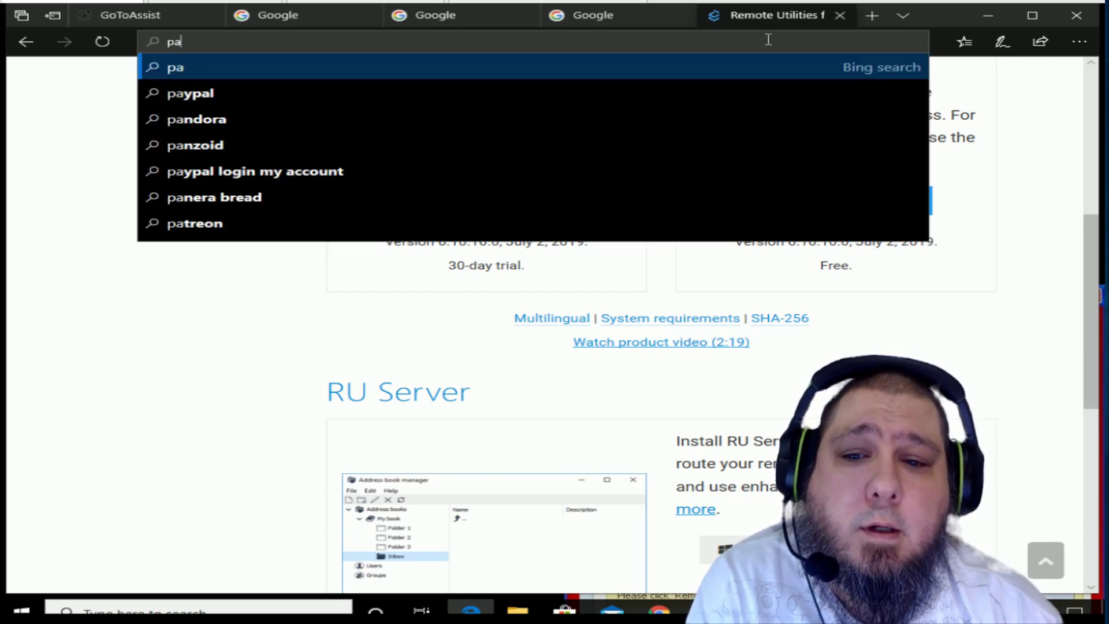
key("BackSpace")
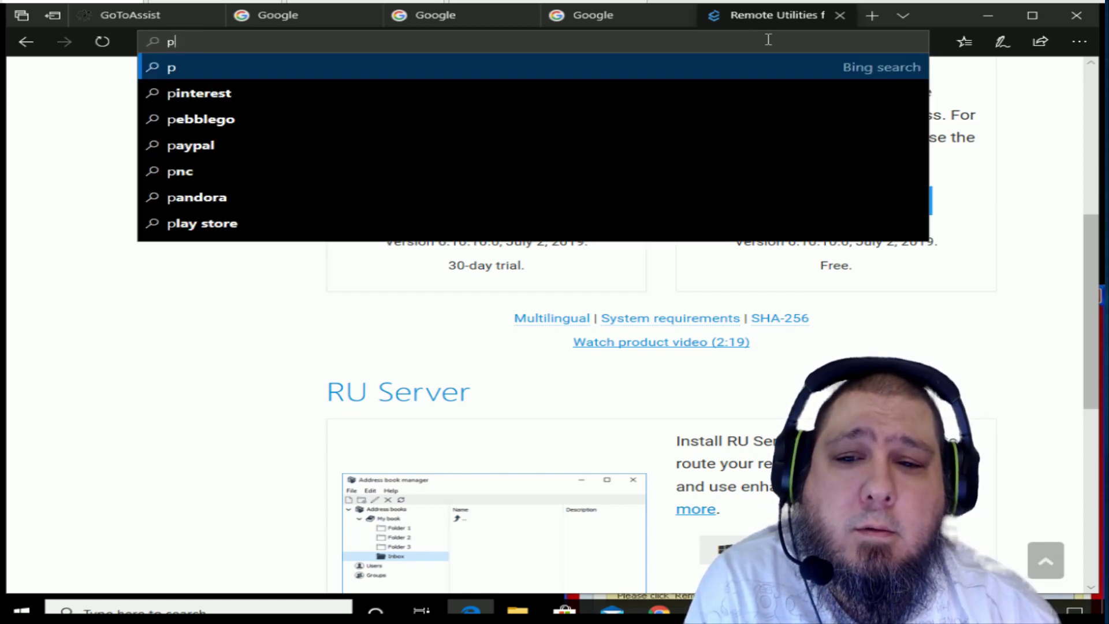
type("ropeller ads")
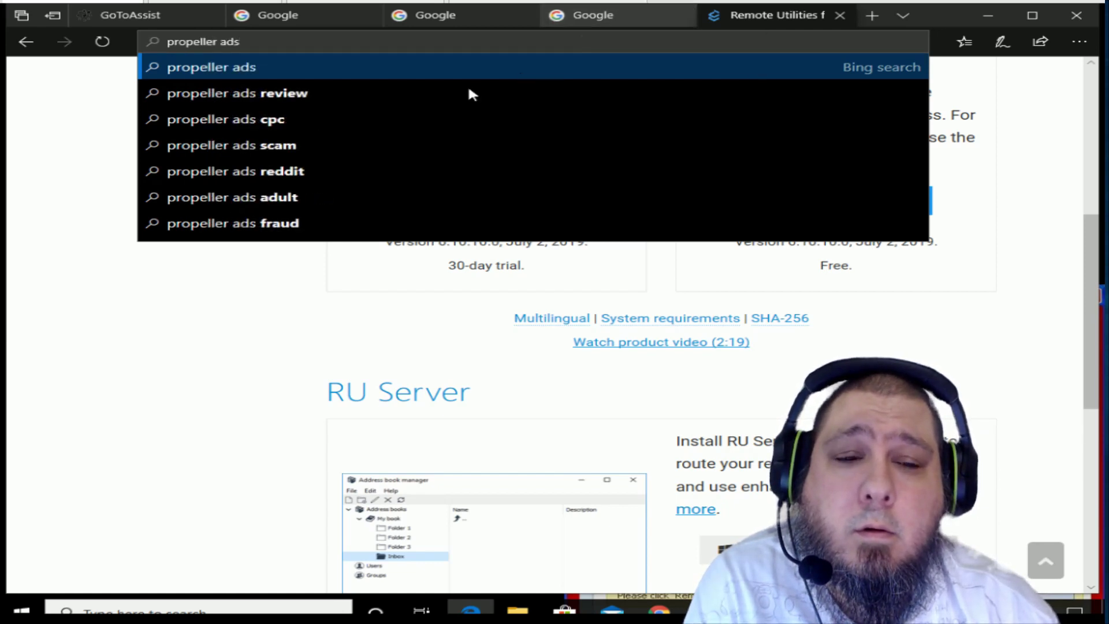
left_click(363, 64)
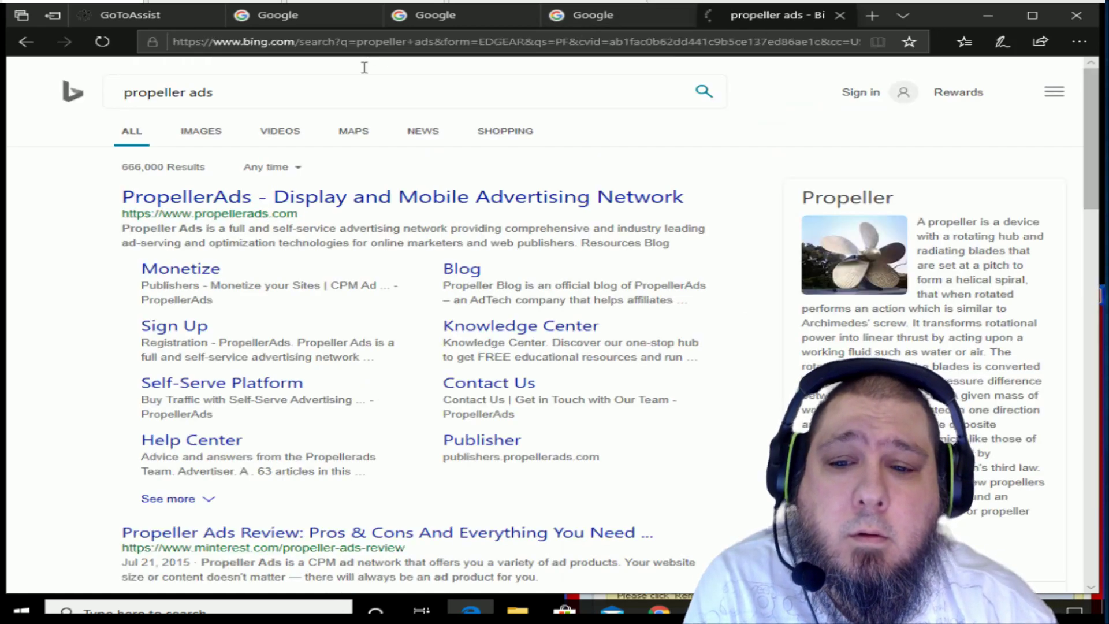
Open the PropellerAds site and start sign-up under I'm An Advertiser
left_click(200, 211)
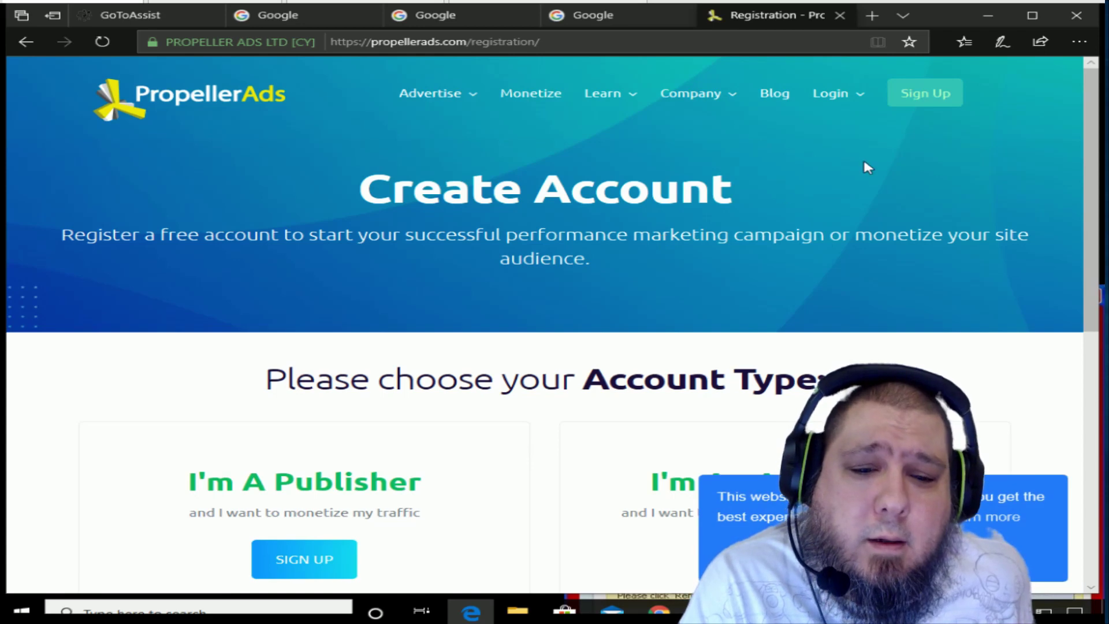
left_click_drag(1088, 198, 1100, 335)
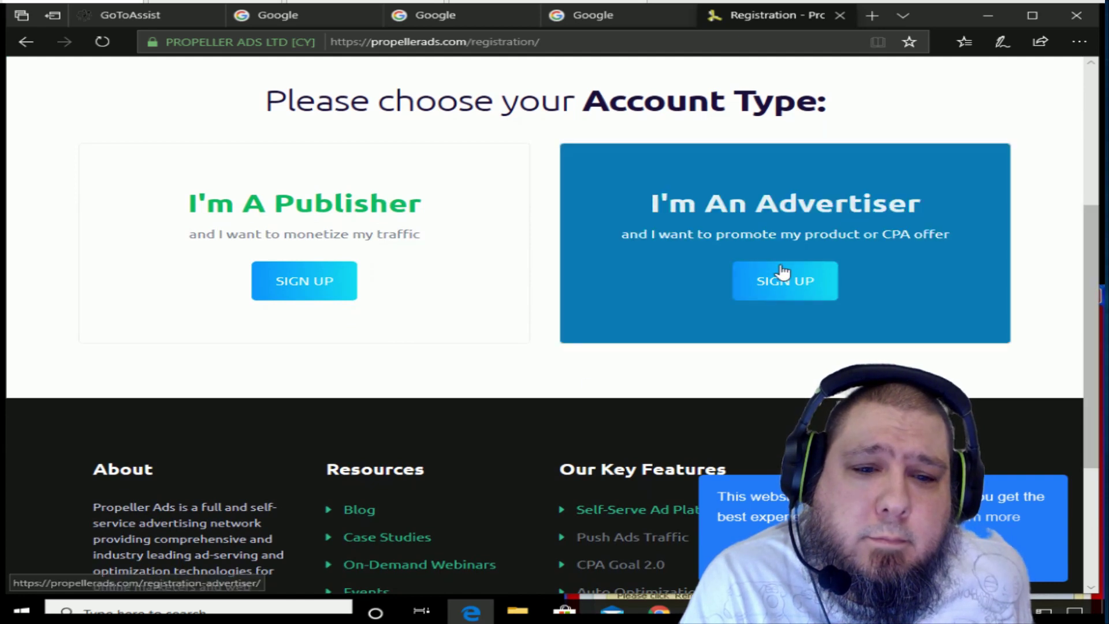
left_click(767, 283)
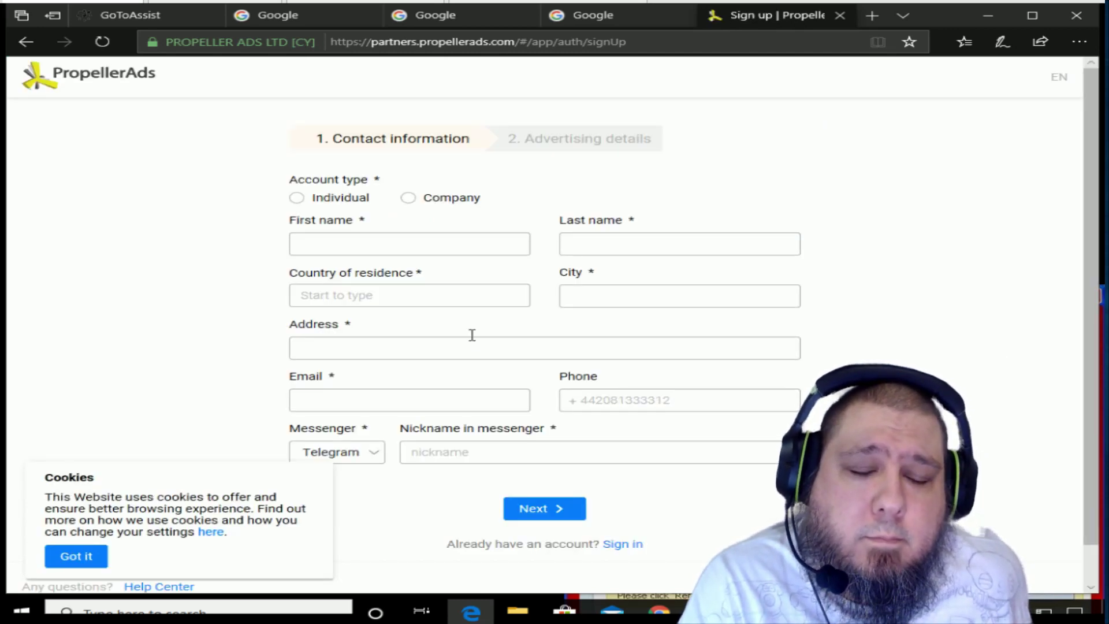
Choose the Individual account type and enter the first and last name
left_click(296, 198)
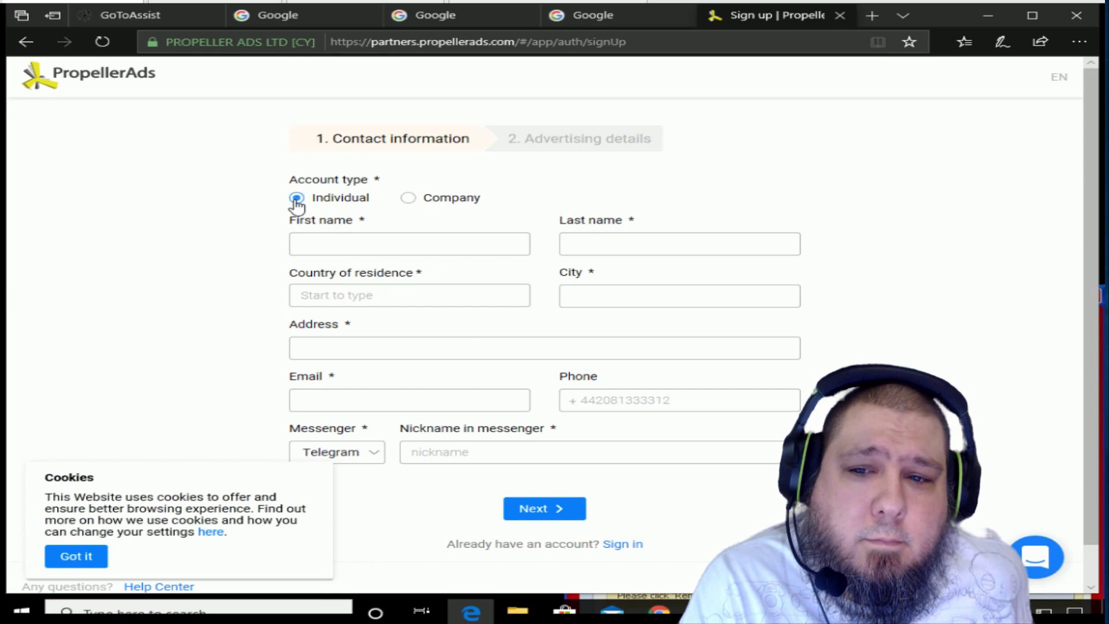
left_click(329, 242)
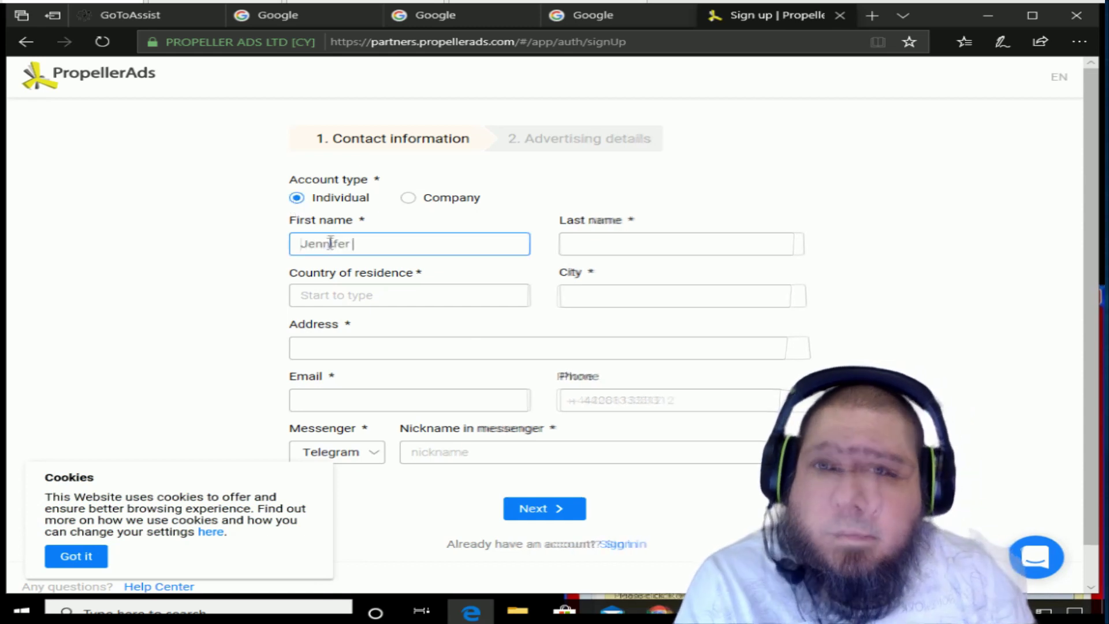
key("Tab")
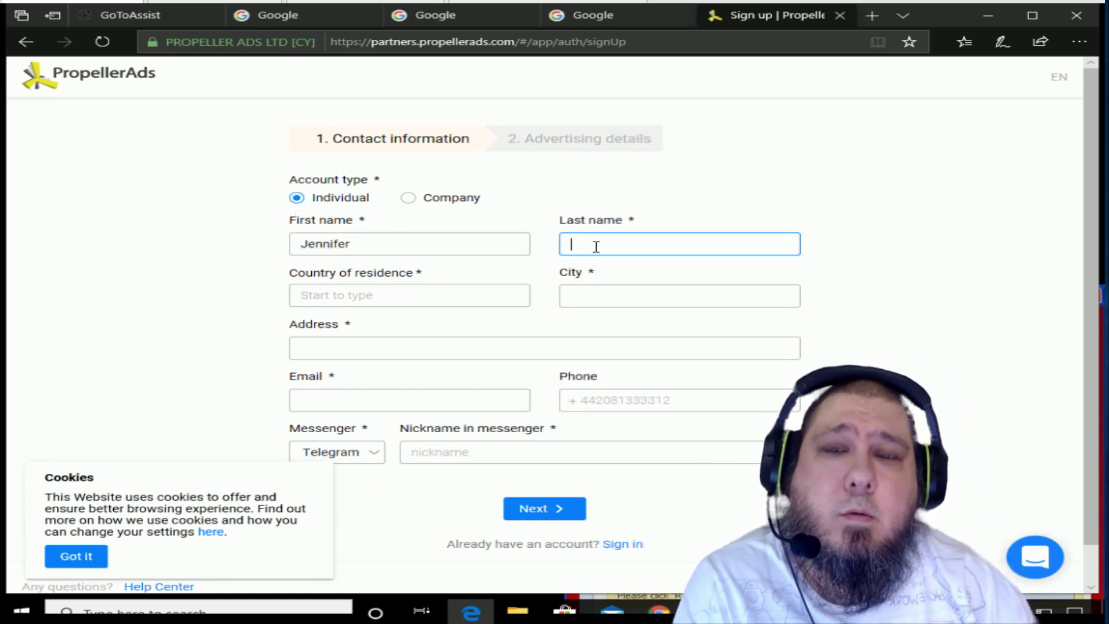
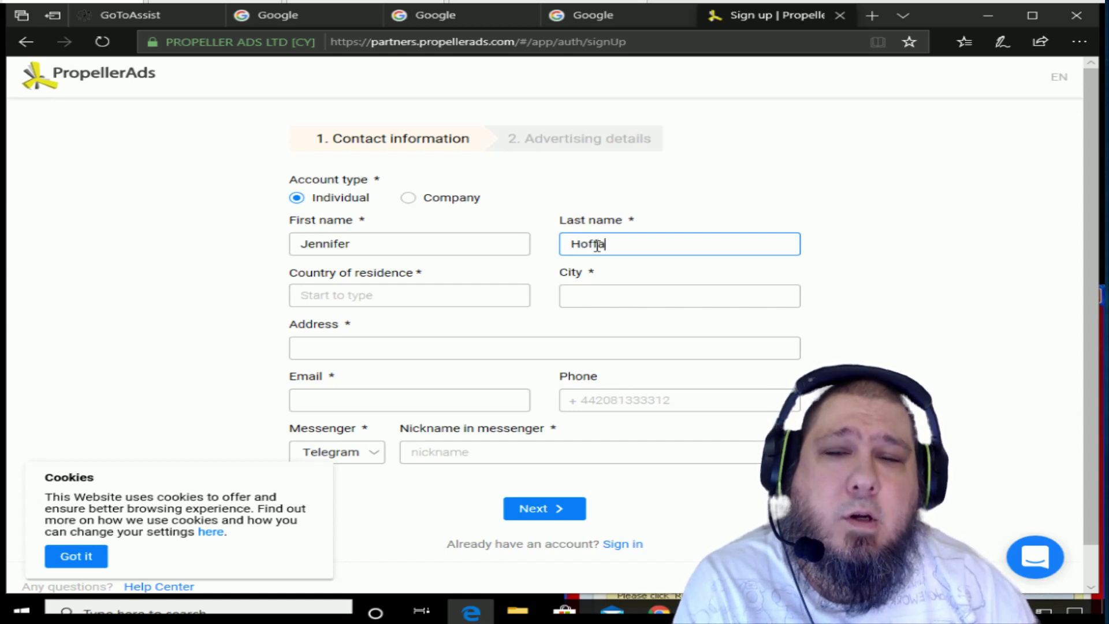
Set the country of residence to United States
key("Tab")
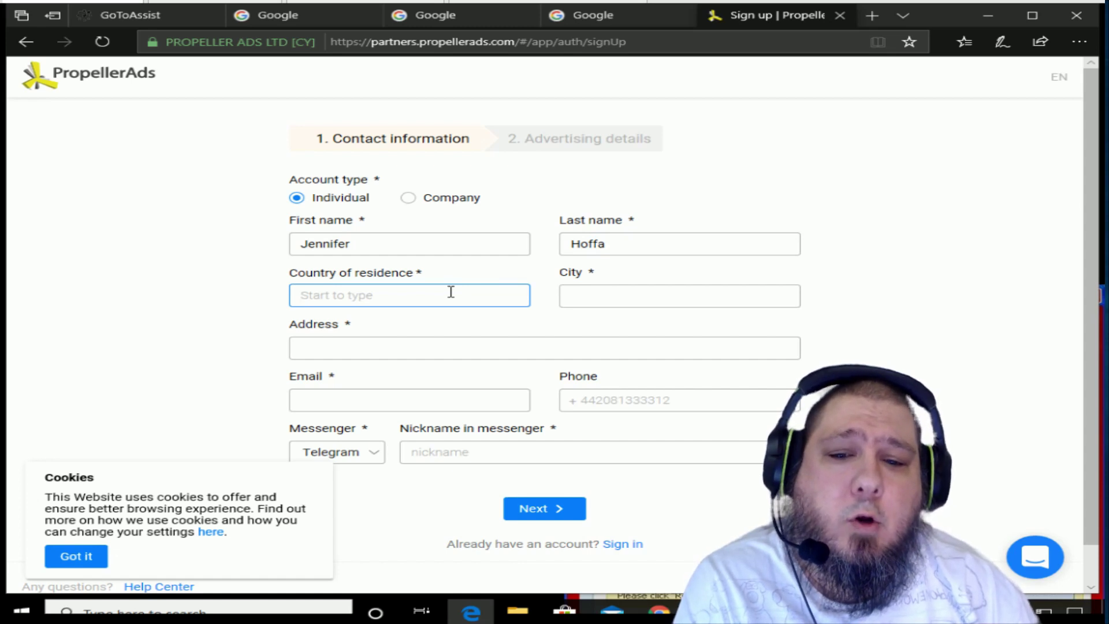
type("uni")
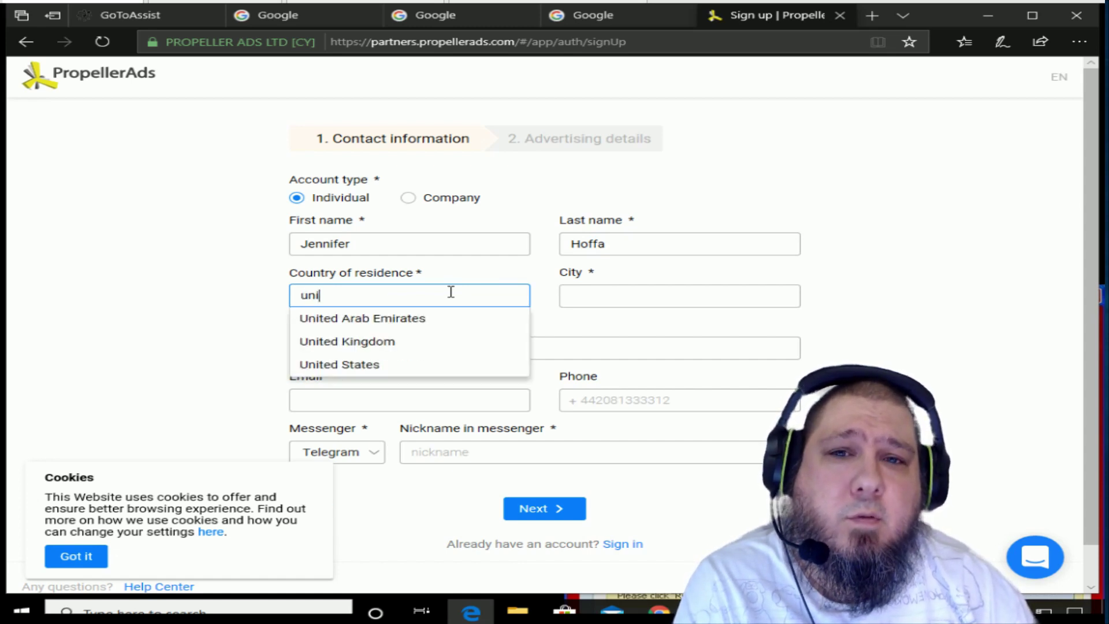
key("Down")
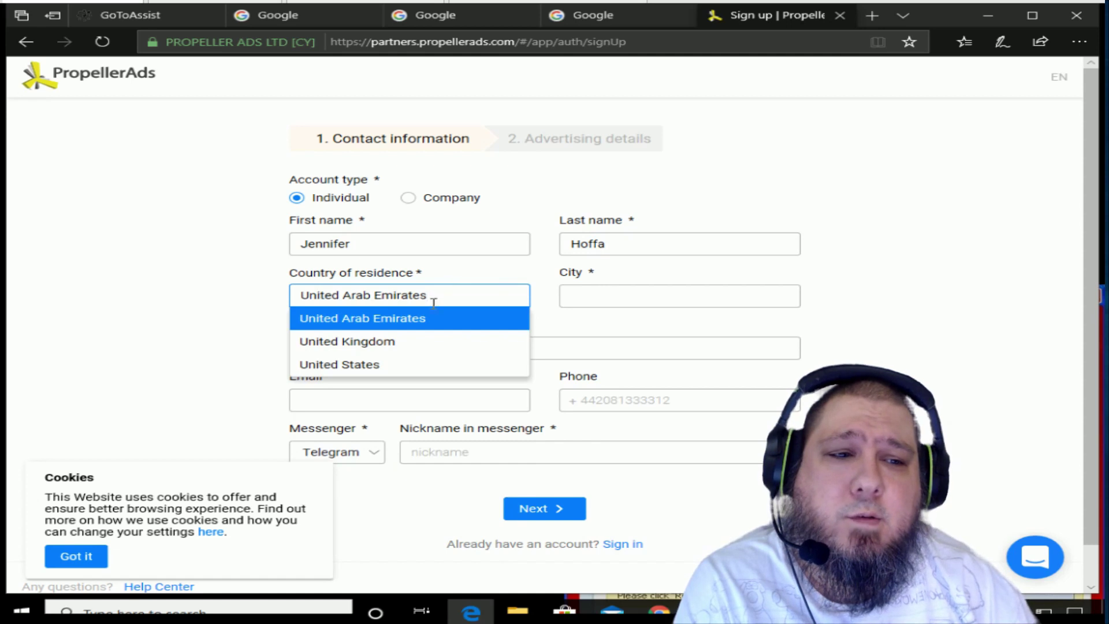
left_click(366, 365)
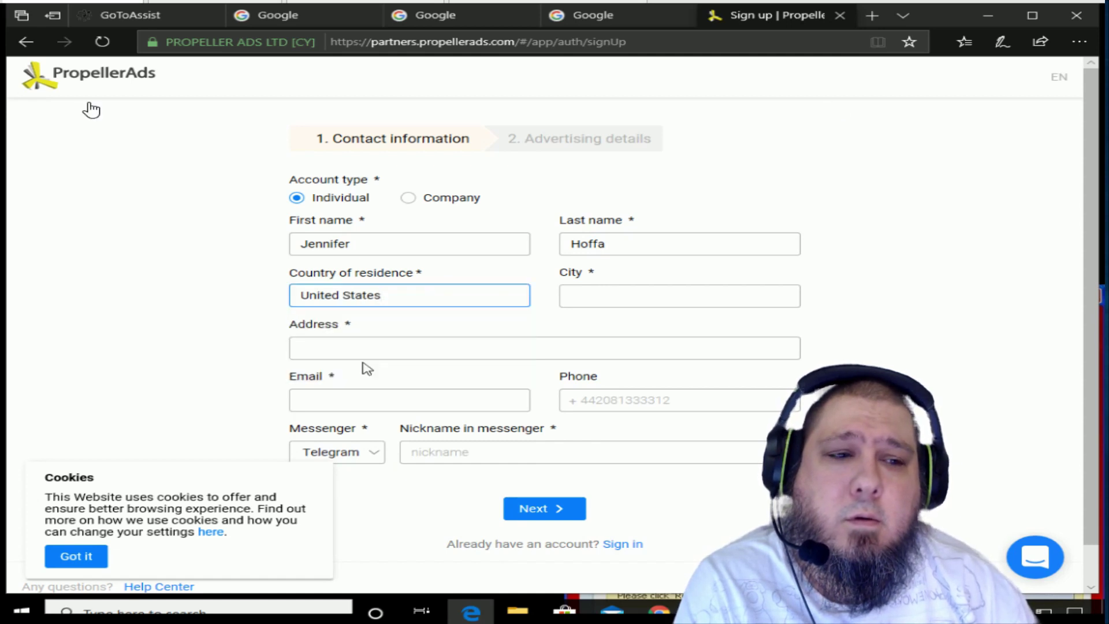
left_click(620, 291)
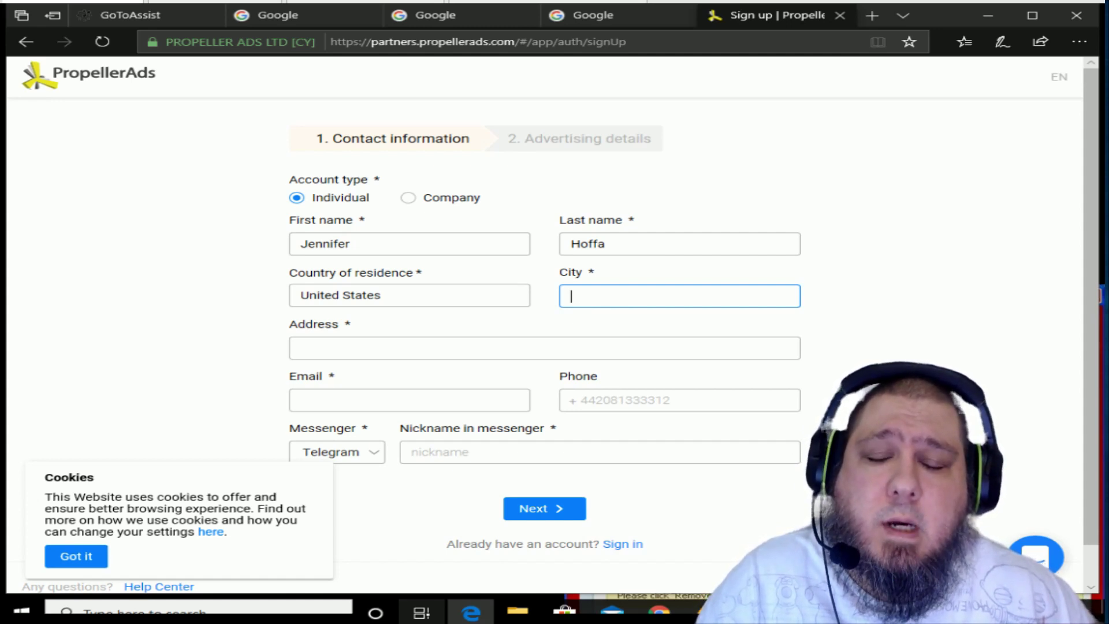
Enter the city and paste the full street address into the Address field
type("waldorf")
left_click(477, 349)
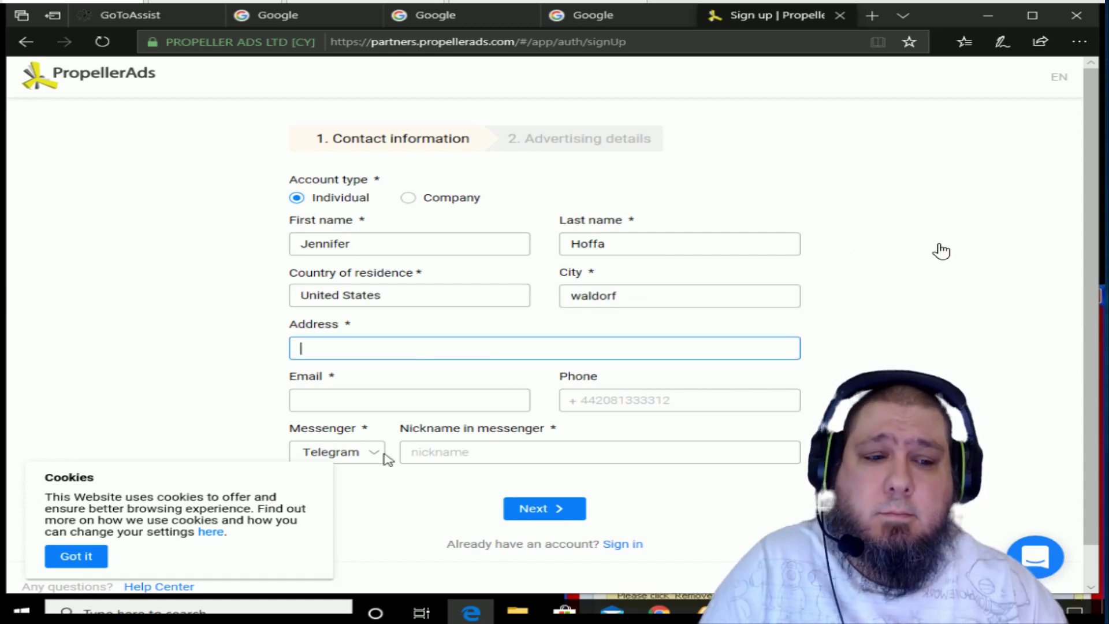
mouse_move(471, 612)
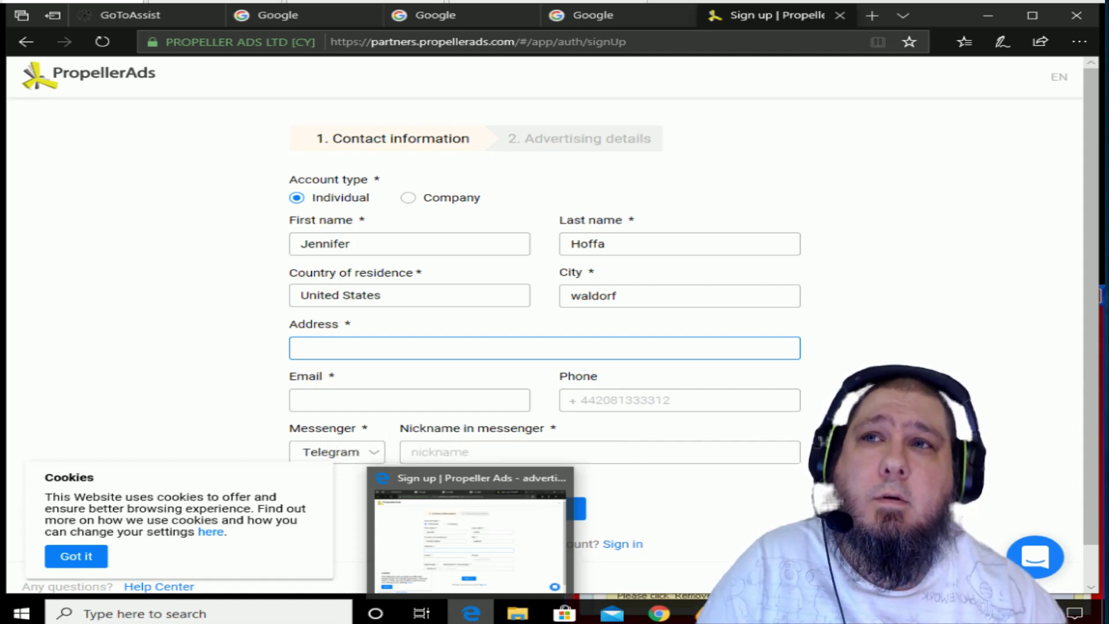
type("waldorf")
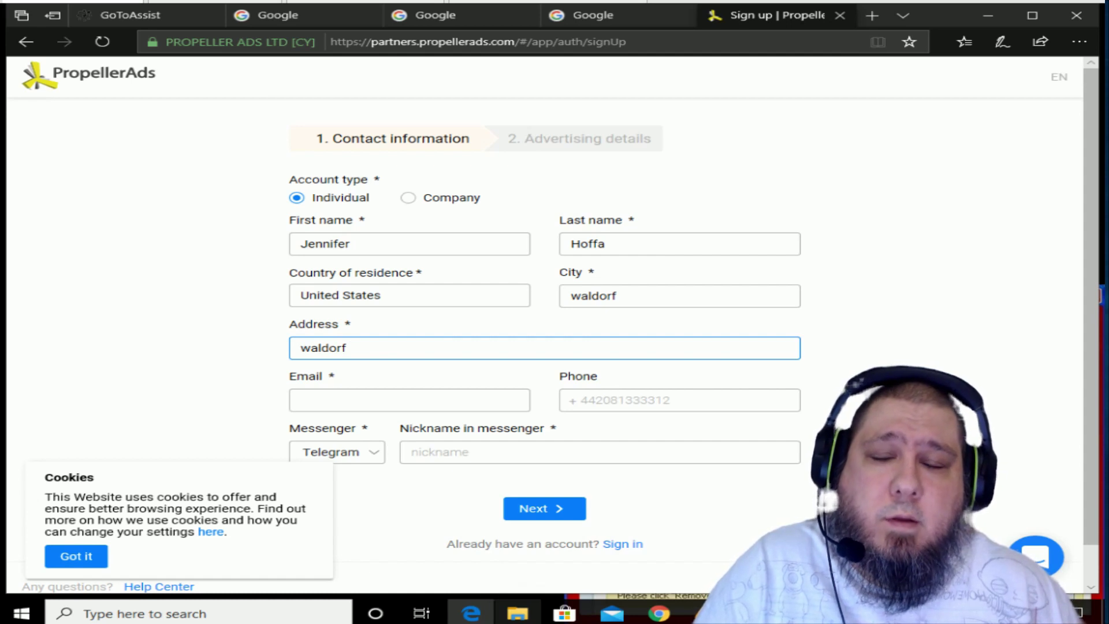
triple_click(414, 348)
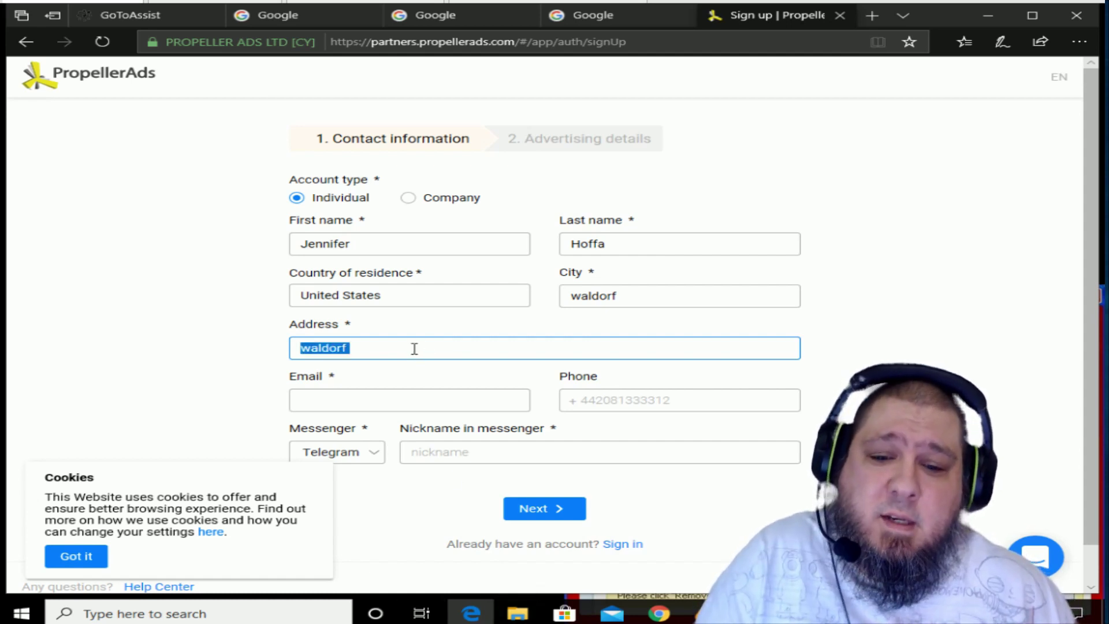
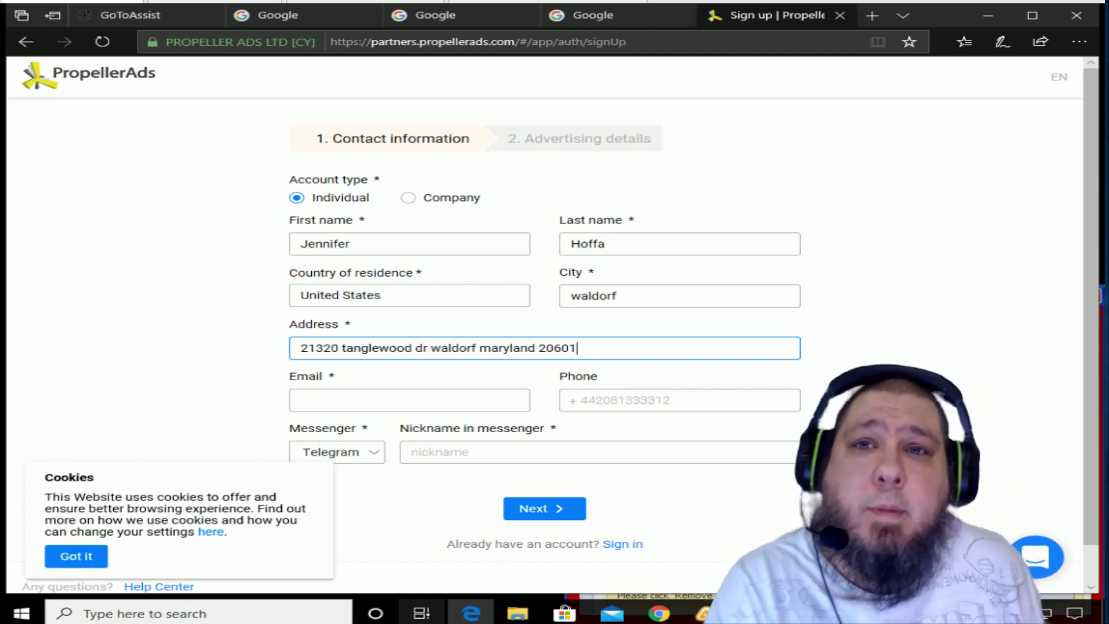
left_click(615, 401)
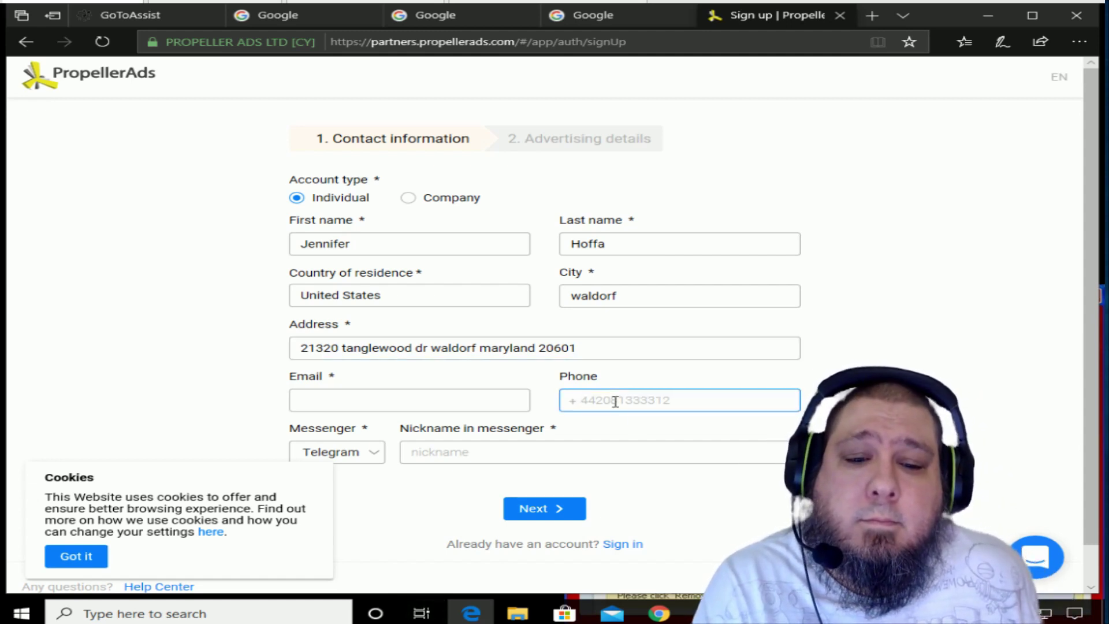
Paste the phone number and full e-mail address, then continue to Advertising details
key("ctrl+v")
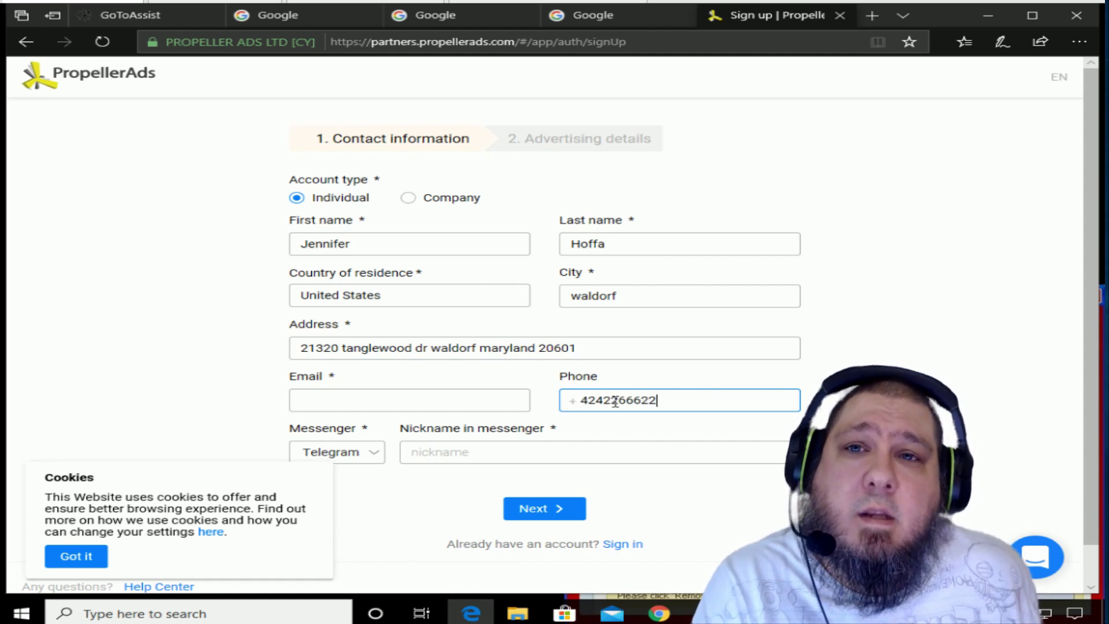
left_click(345, 392)
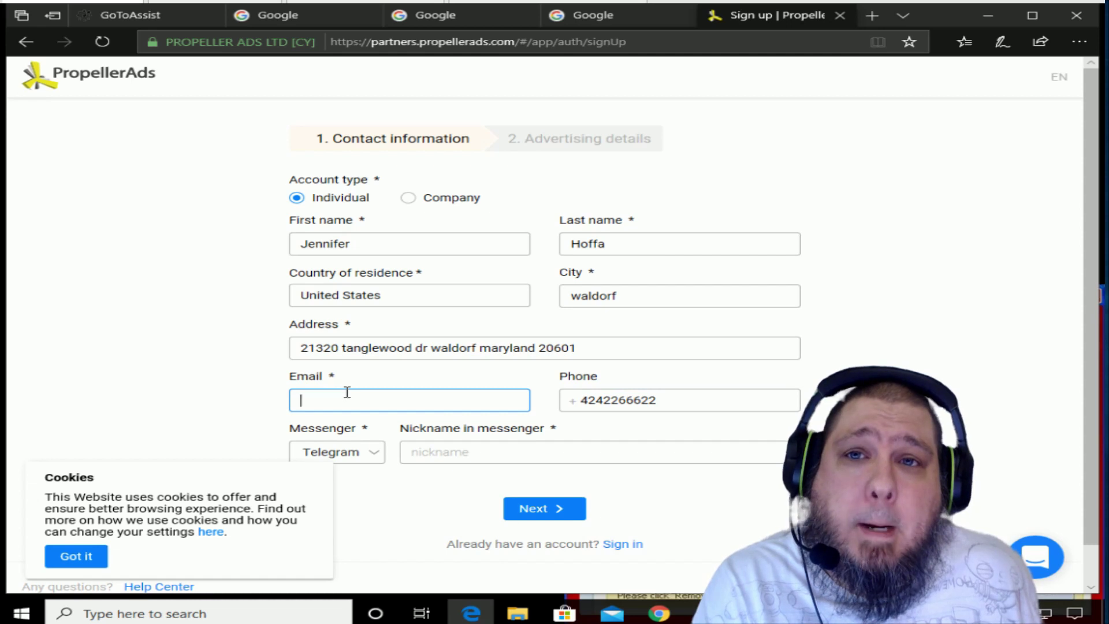
type("gbinfo.")
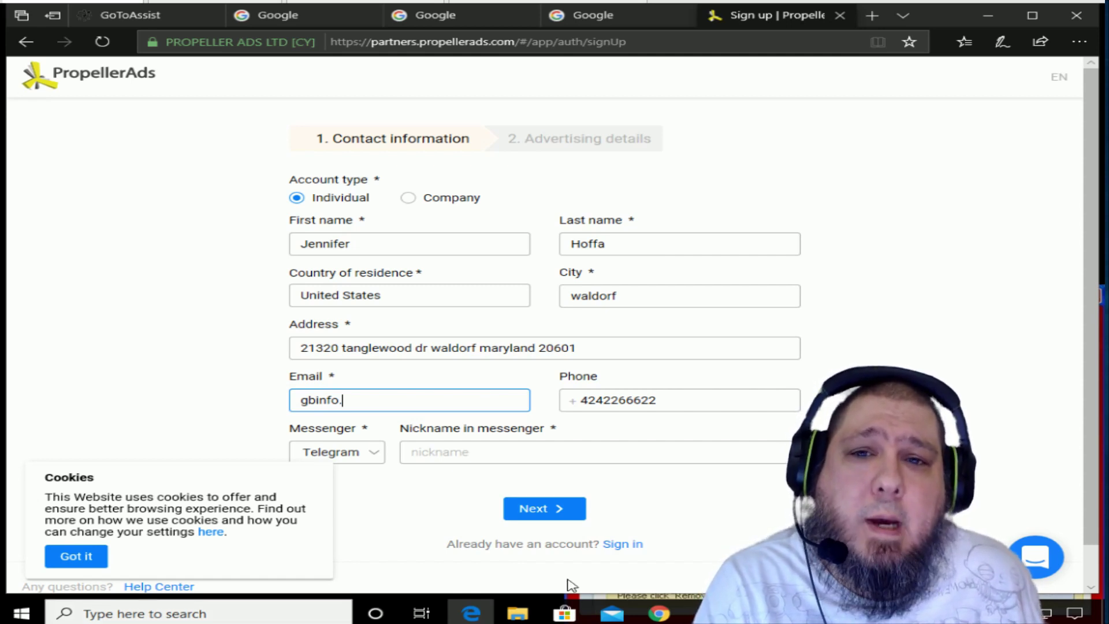
triple_click(380, 398)
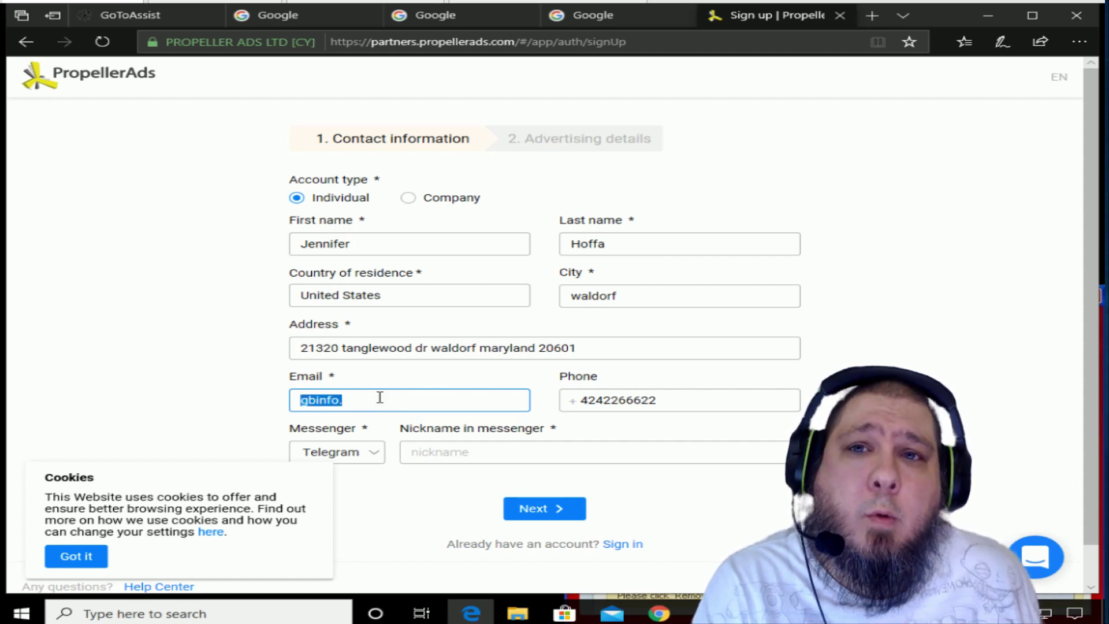
key("ctrl+v")
left_click(544, 508)
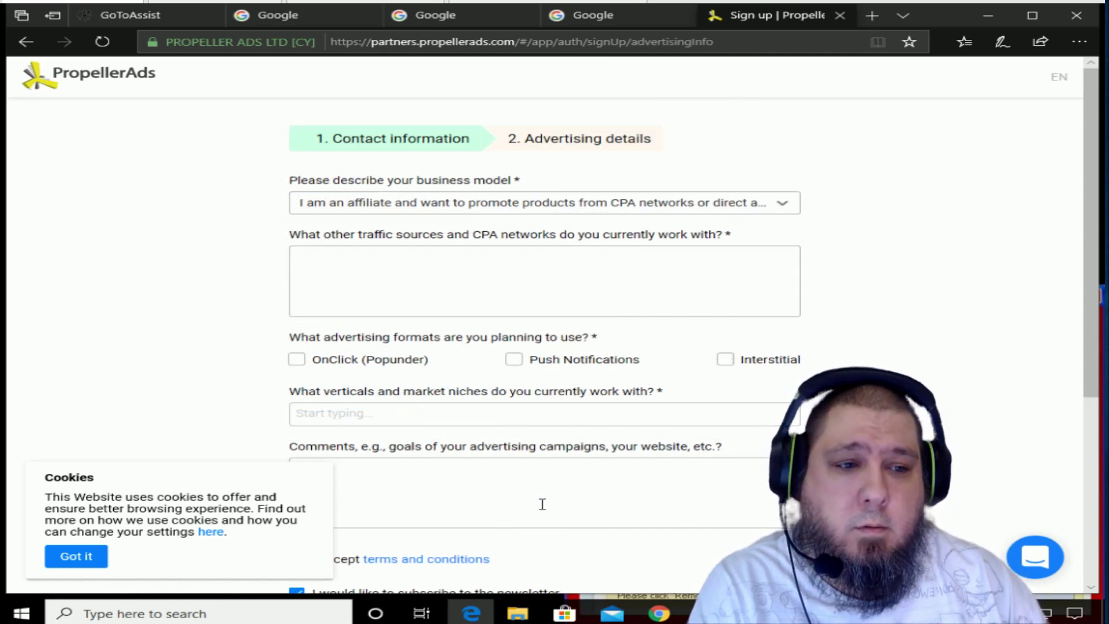
Dismiss the cookie notice and set the business model to 'I am a direct advertiser'
left_click(76, 558)
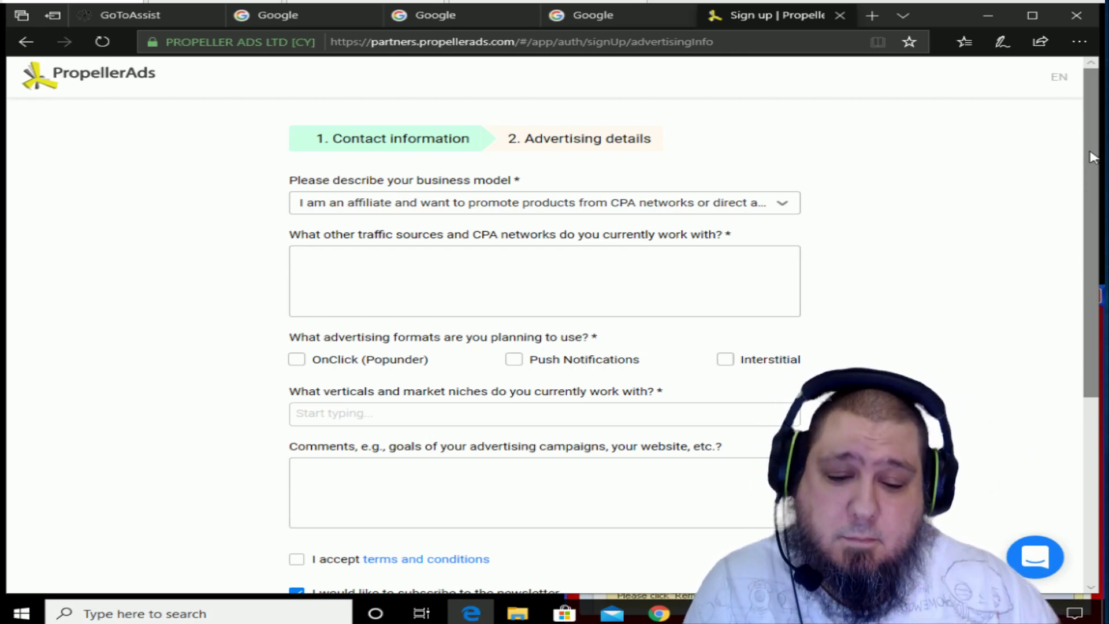
left_click(391, 207)
left_click(387, 257)
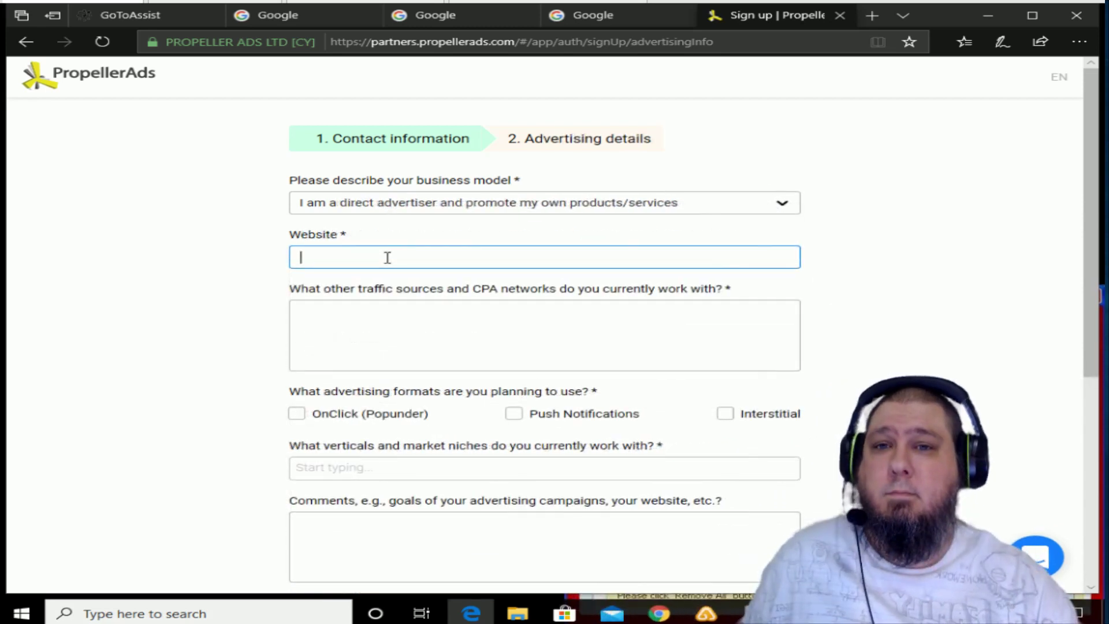
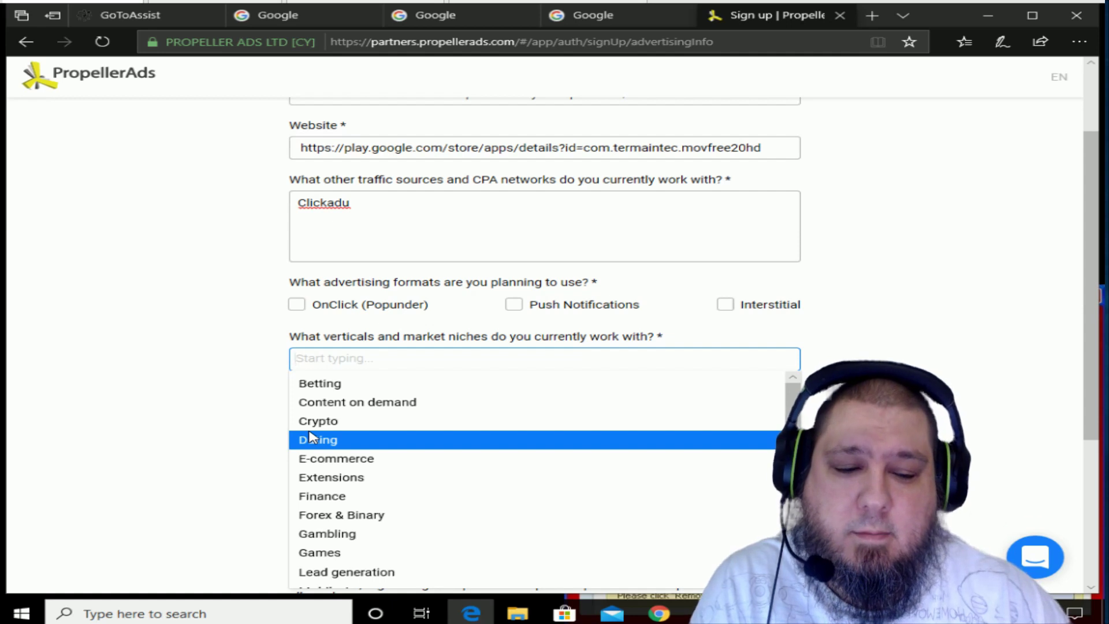
Select OnClick (Popunder) as the advertising format and add Mobile Apps as a vertical
left_click(173, 323)
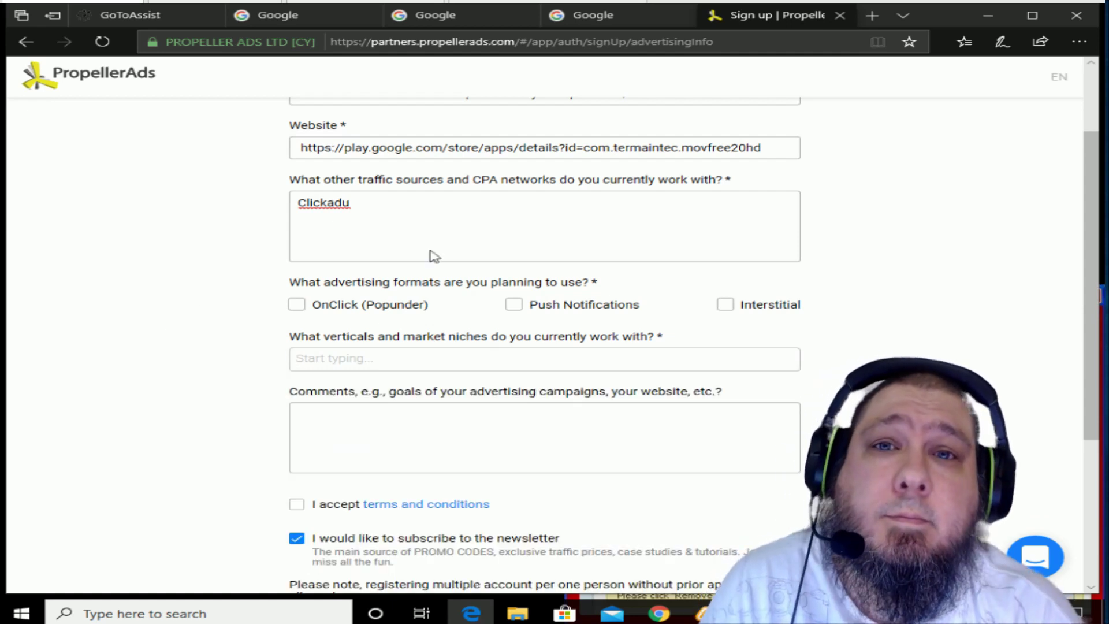
left_click(297, 305)
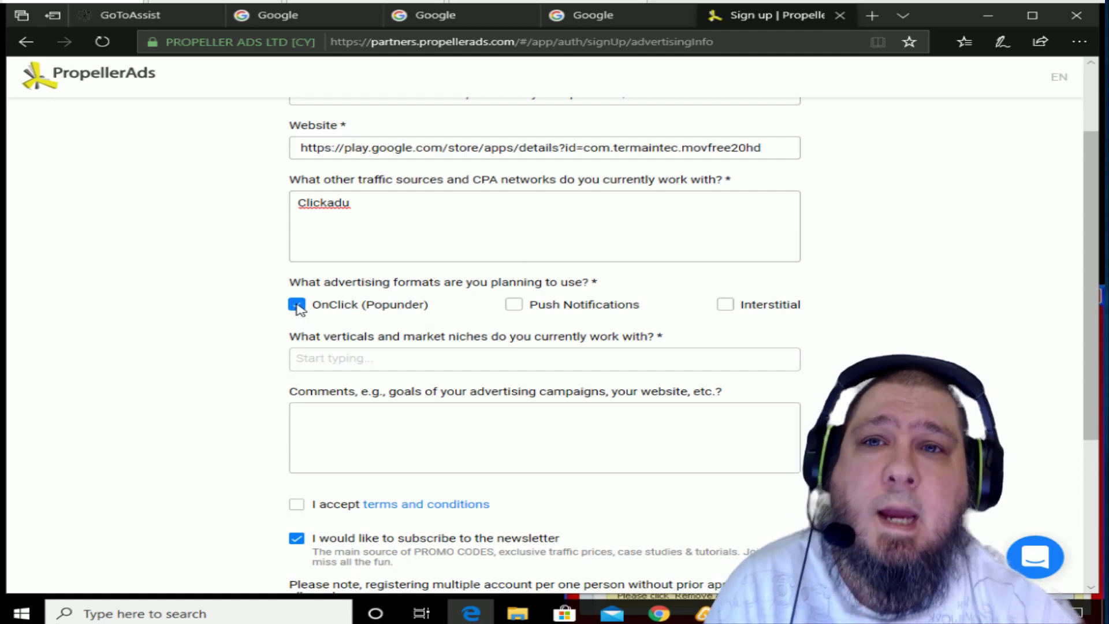
left_click(323, 365)
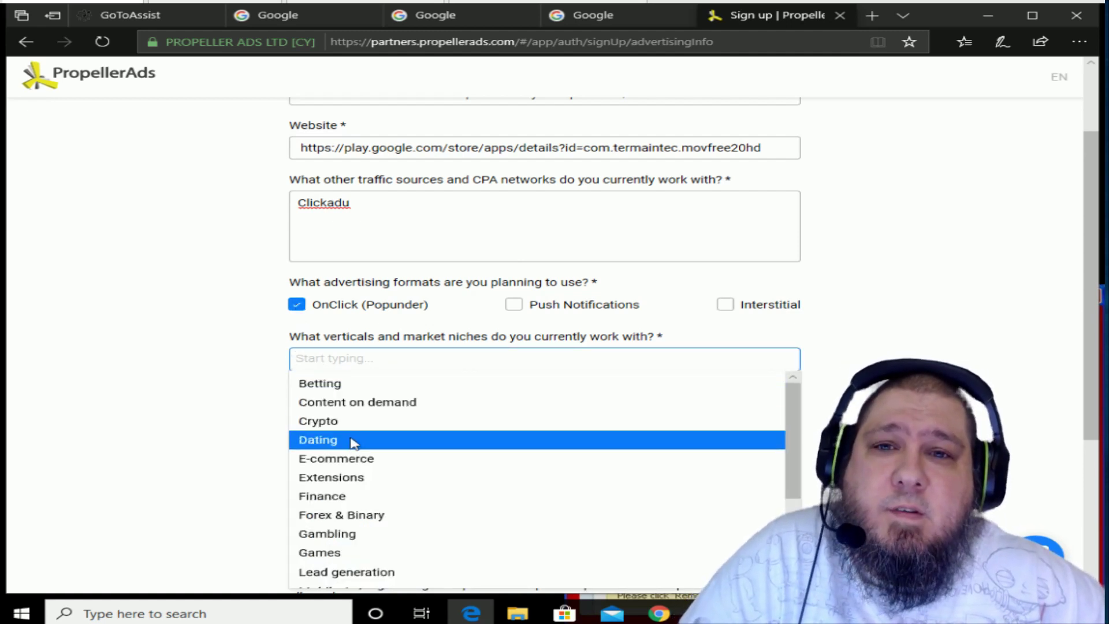
scroll(345, 473, "down", 1)
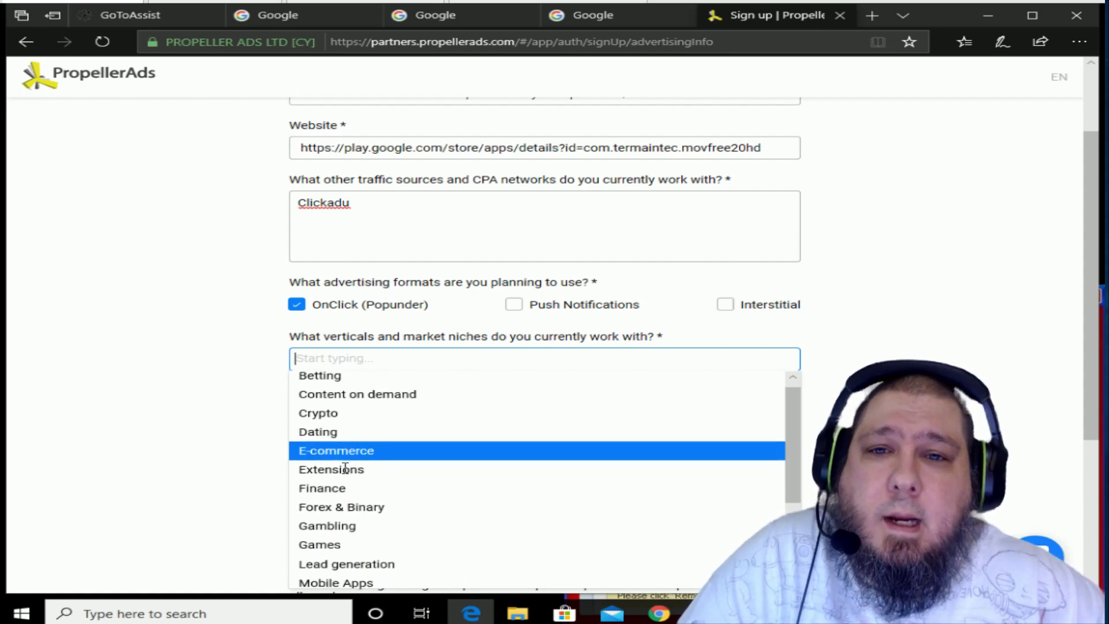
scroll(346, 468, "down", 1)
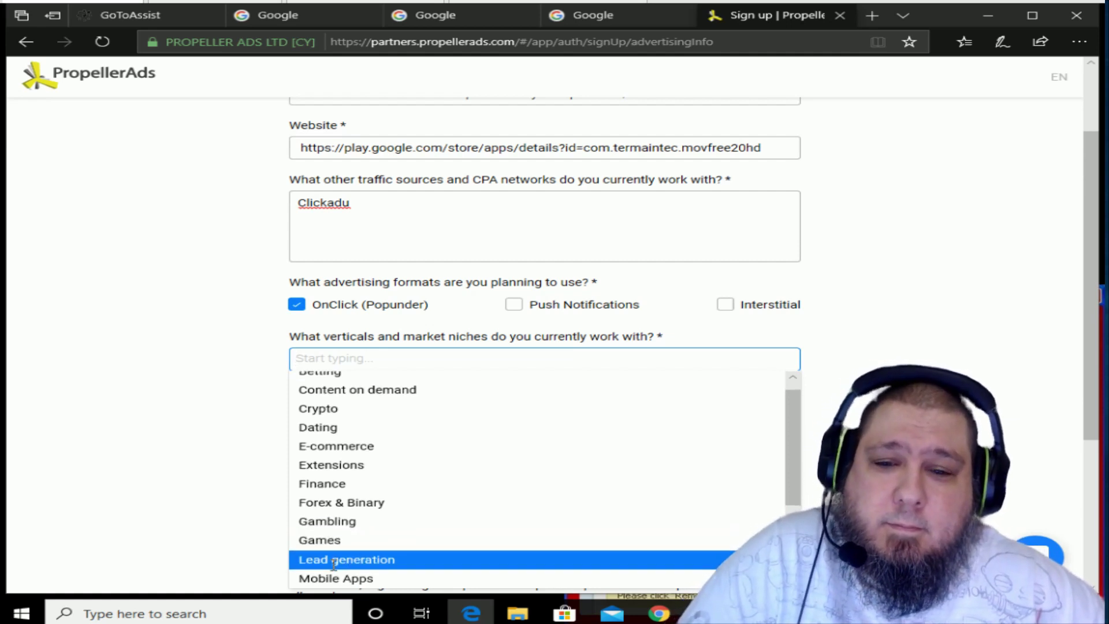
scroll(334, 569, "down", 2)
scroll(333, 568, "down", 1)
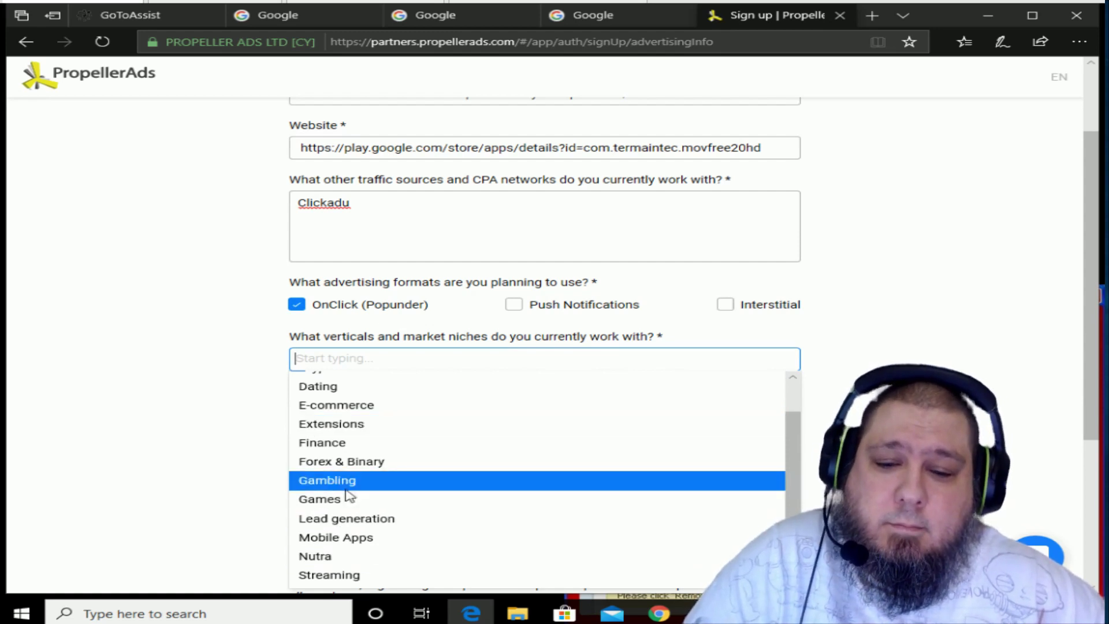
left_click(341, 536)
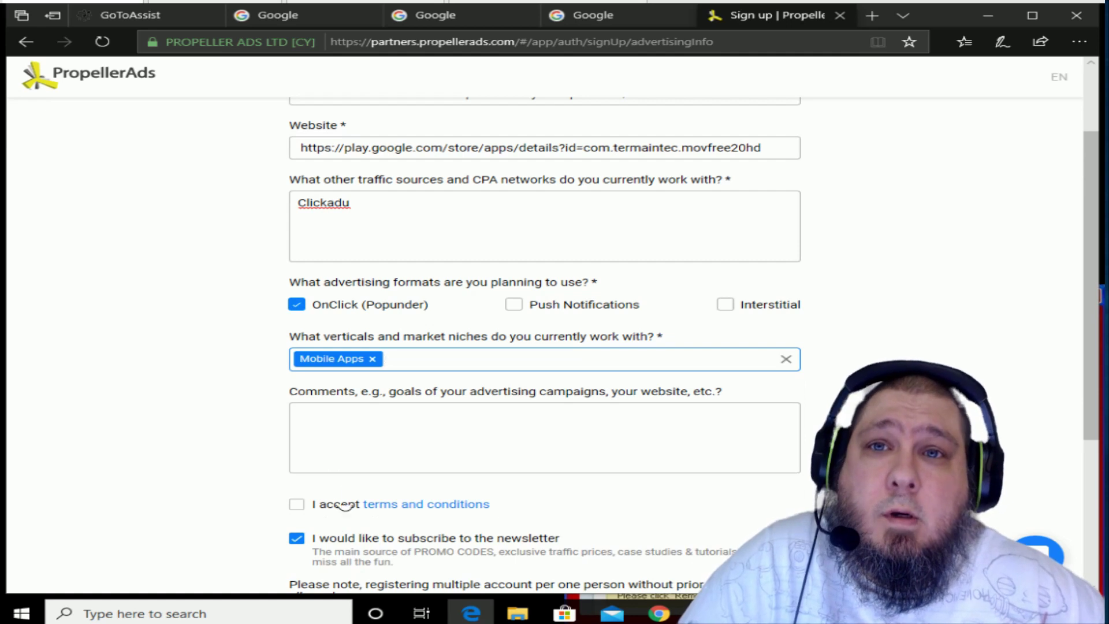
Add Streaming as a second vertical
left_click(450, 365)
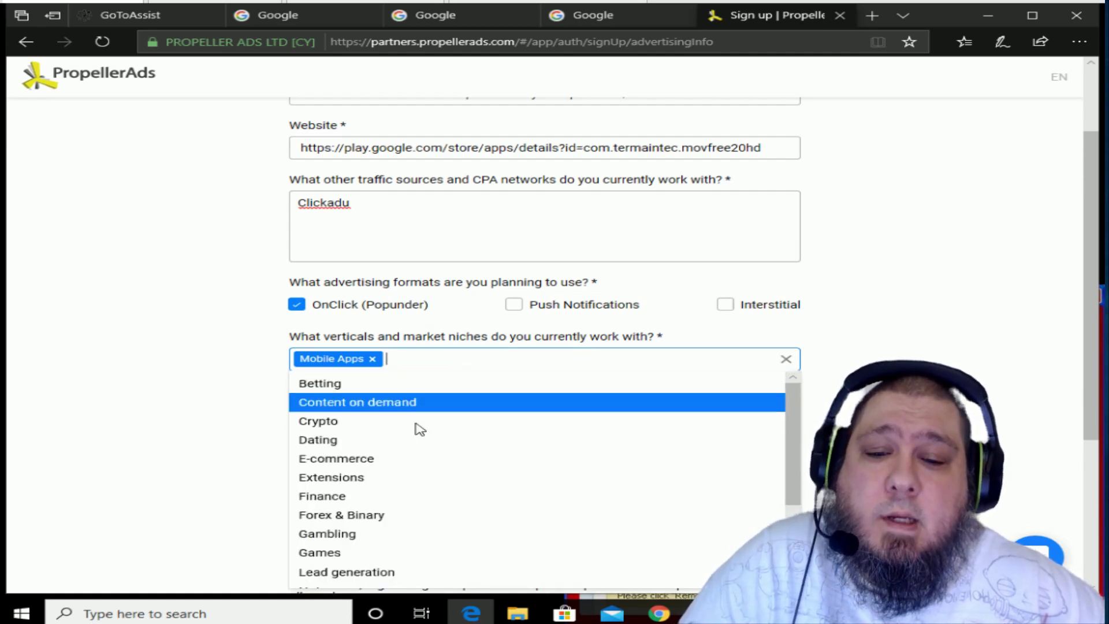
scroll(343, 552, "down", 1)
scroll(342, 551, "down", 2)
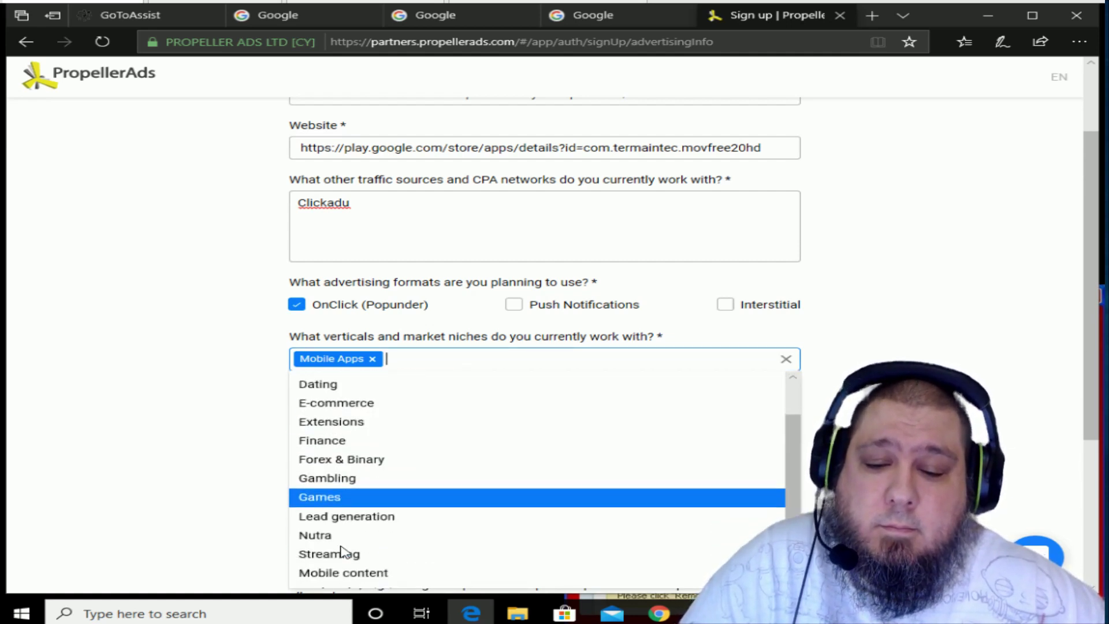
left_click(335, 553)
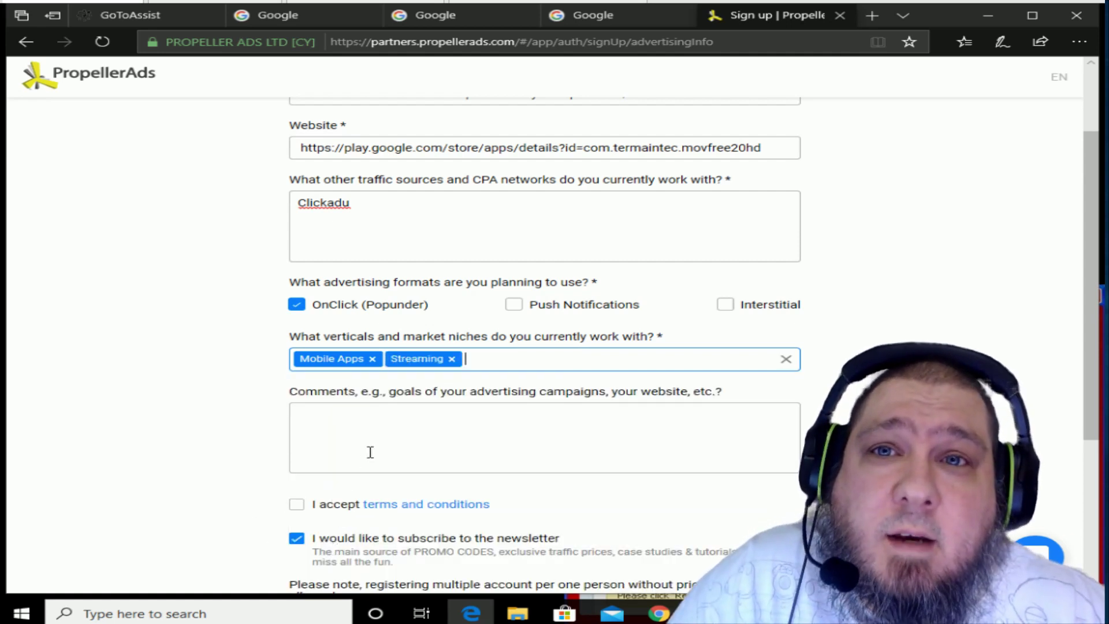
scroll(369, 448, "down", 1)
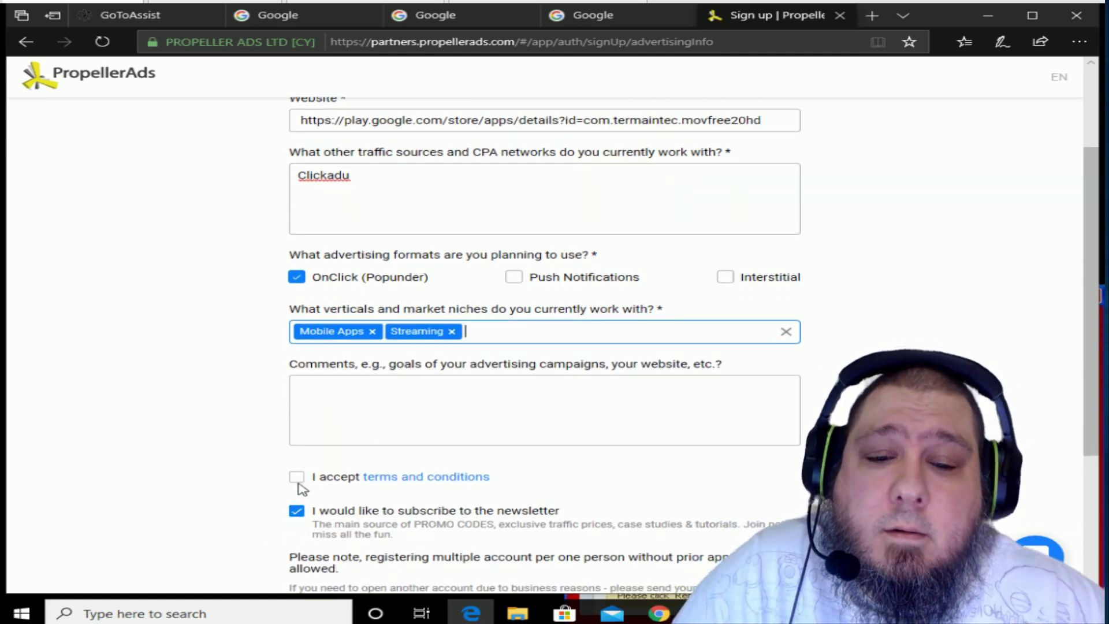
Accept the terms and conditions and untick the newsletter opt-in
left_click(297, 477)
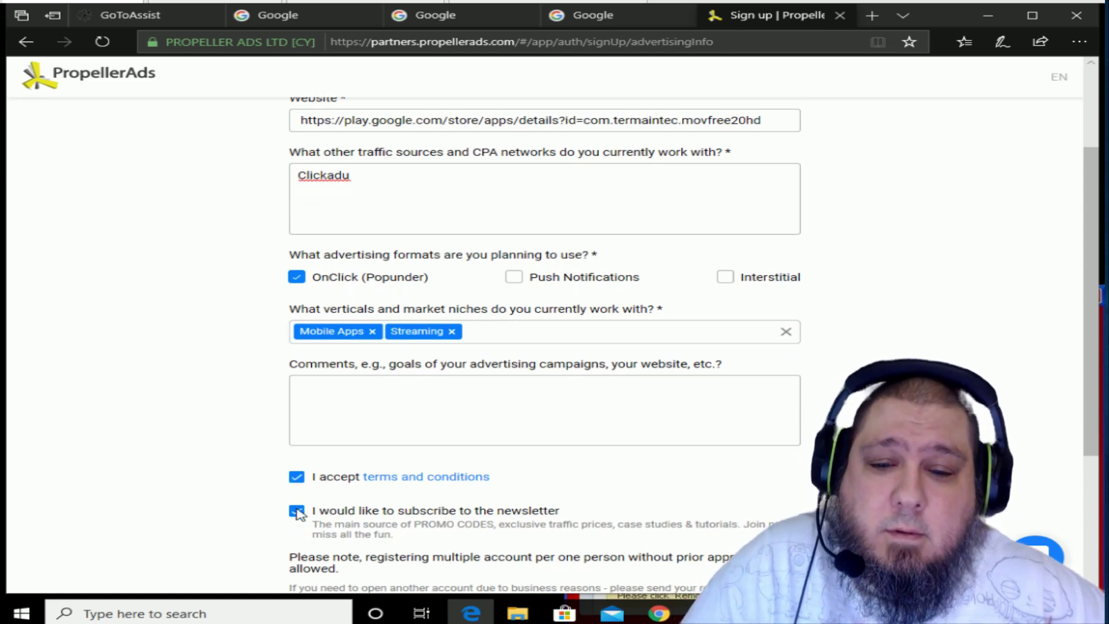
left_click(296, 512)
scroll(306, 462, "down", 4)
Pass the reCAPTCHA crosswalk image check and submit the sign-up form
left_click(311, 424)
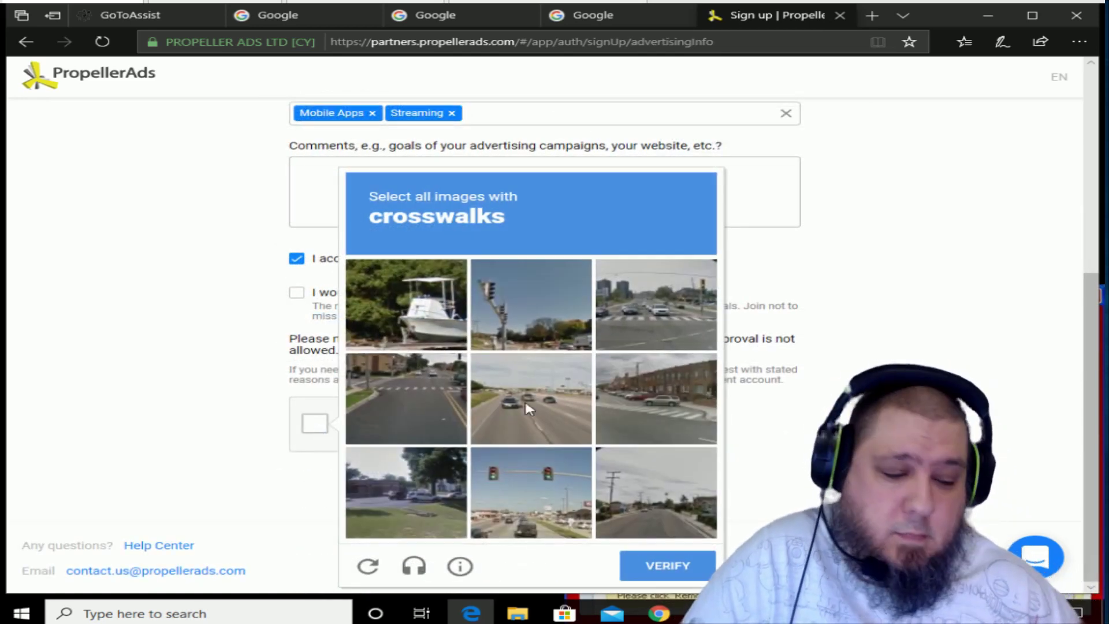
left_click(397, 398)
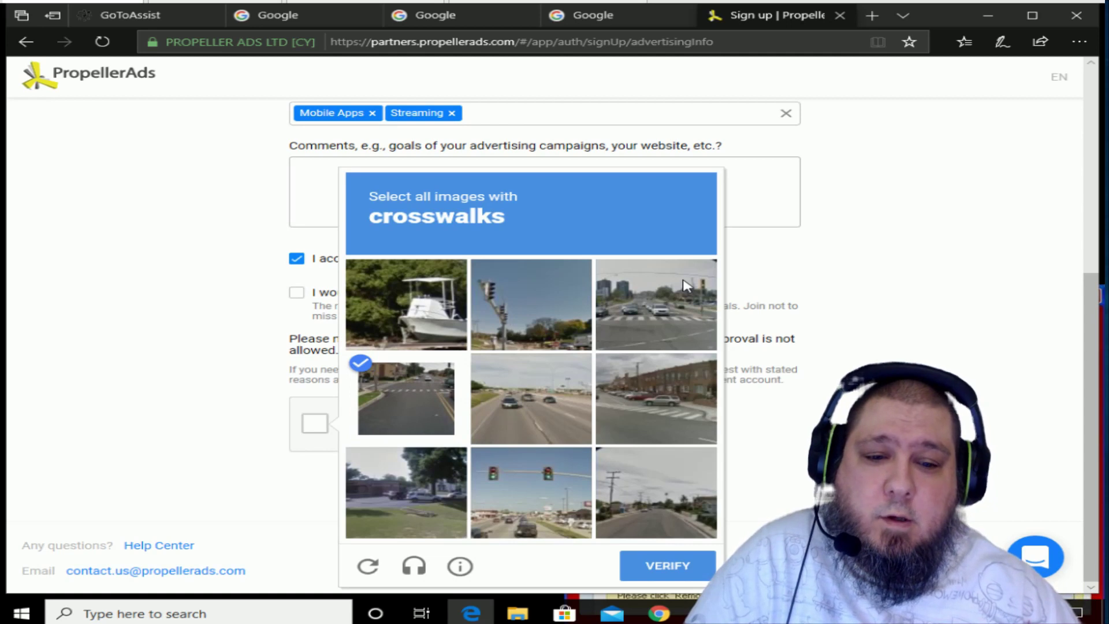
left_click(686, 286)
left_click(661, 397)
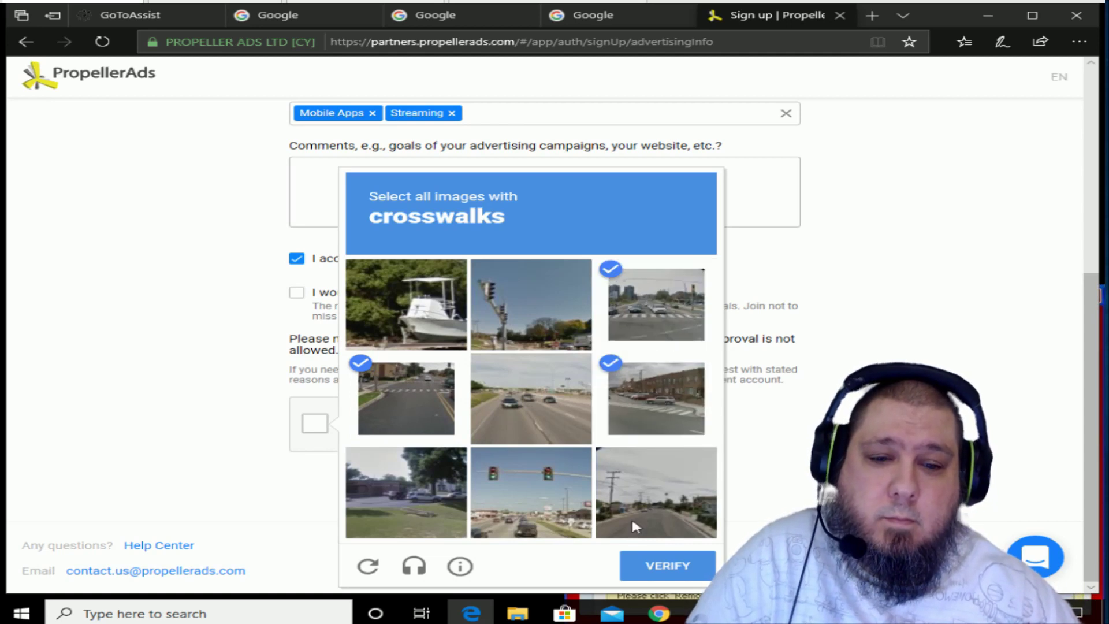
left_click(649, 572)
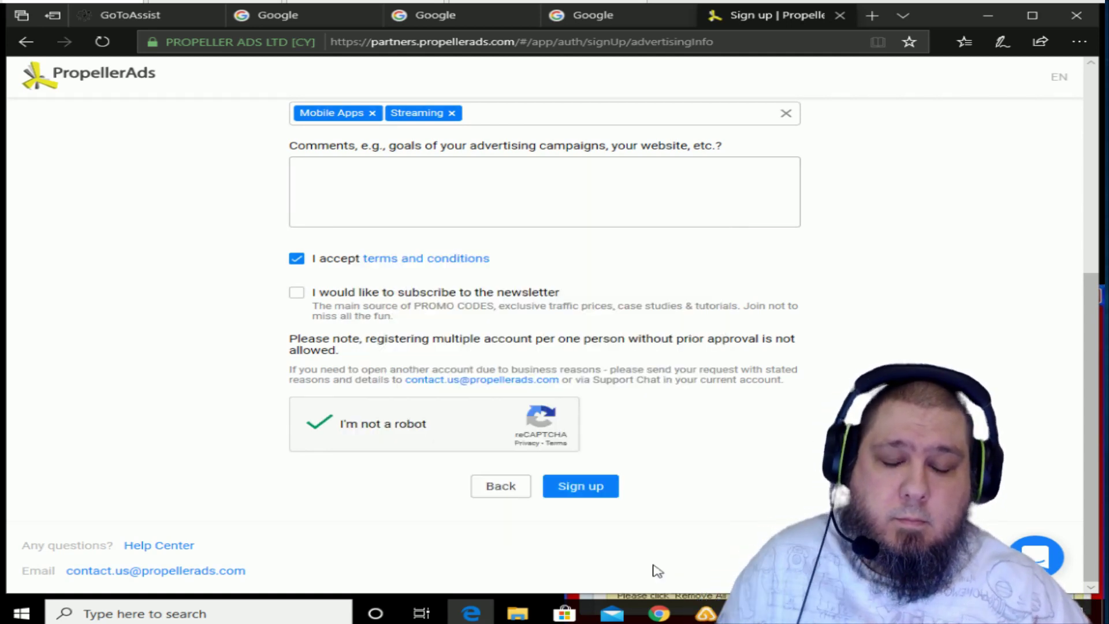
left_click(589, 498)
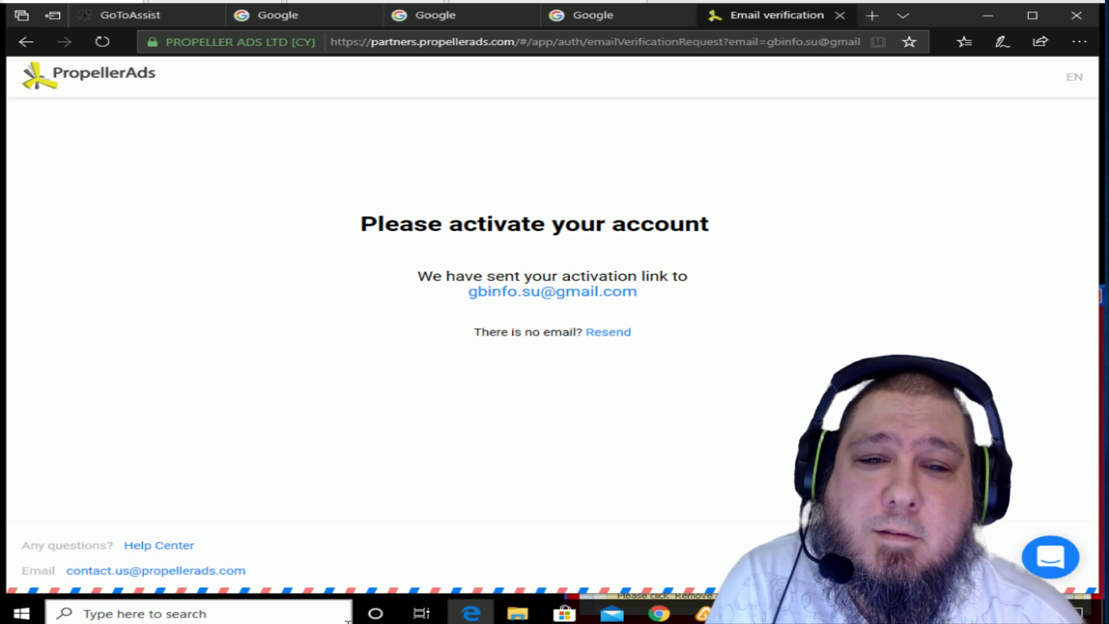
Paste the emailed activation link into the address bar and load it
left_click(454, 41)
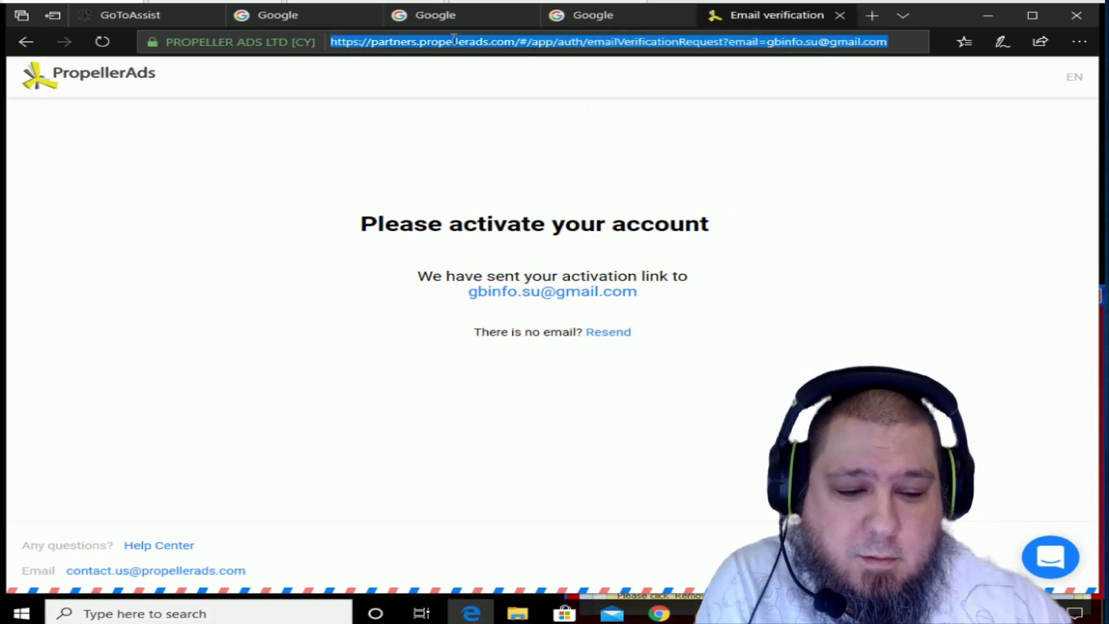
key("ctrl+v")
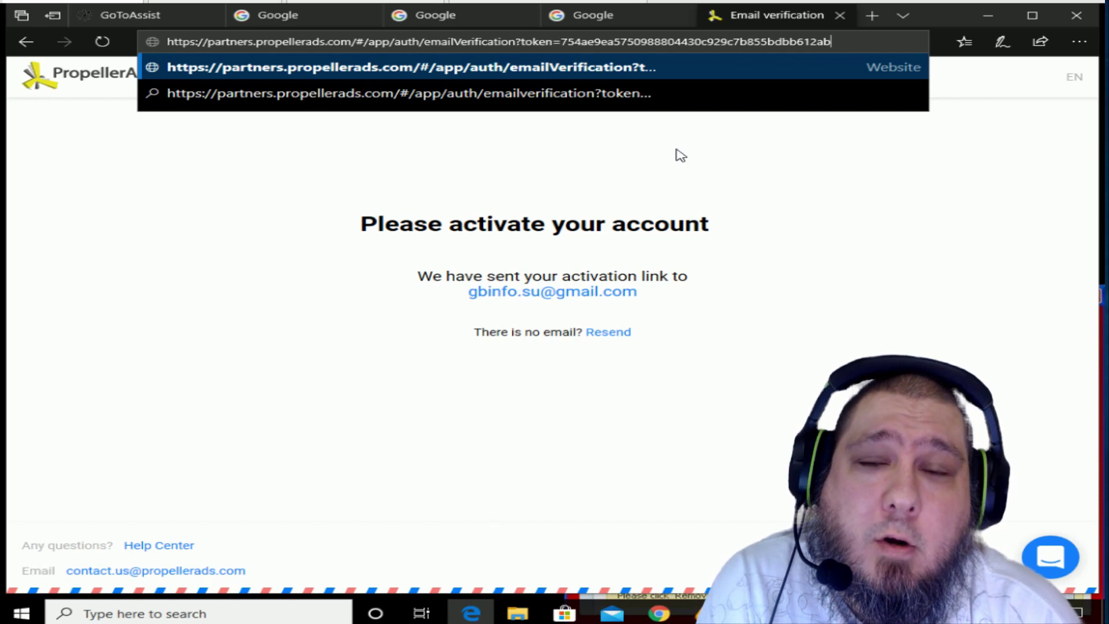
left_click(633, 71)
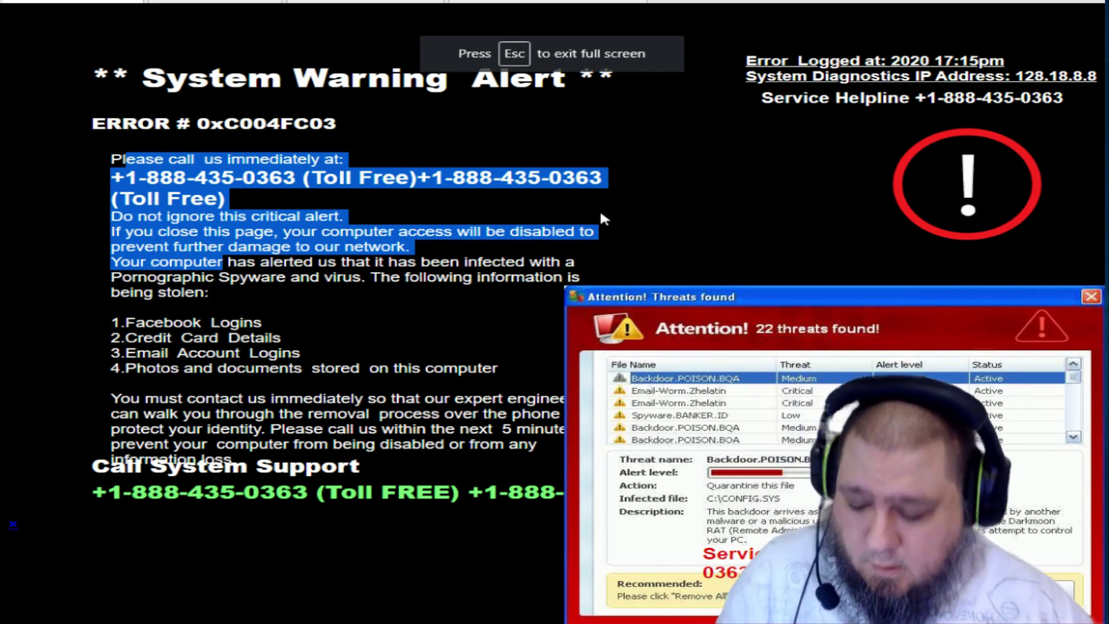
Leave the full-screen warning page and open Task Manager from the taskbar
key("Escape")
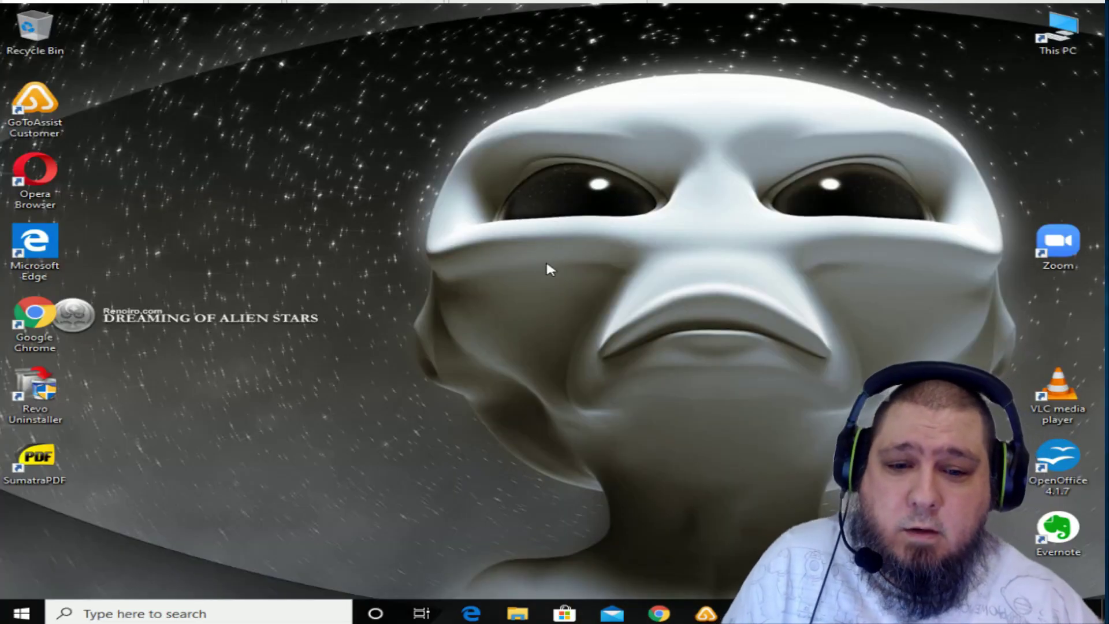
right_click(546, 265)
left_click(501, 451)
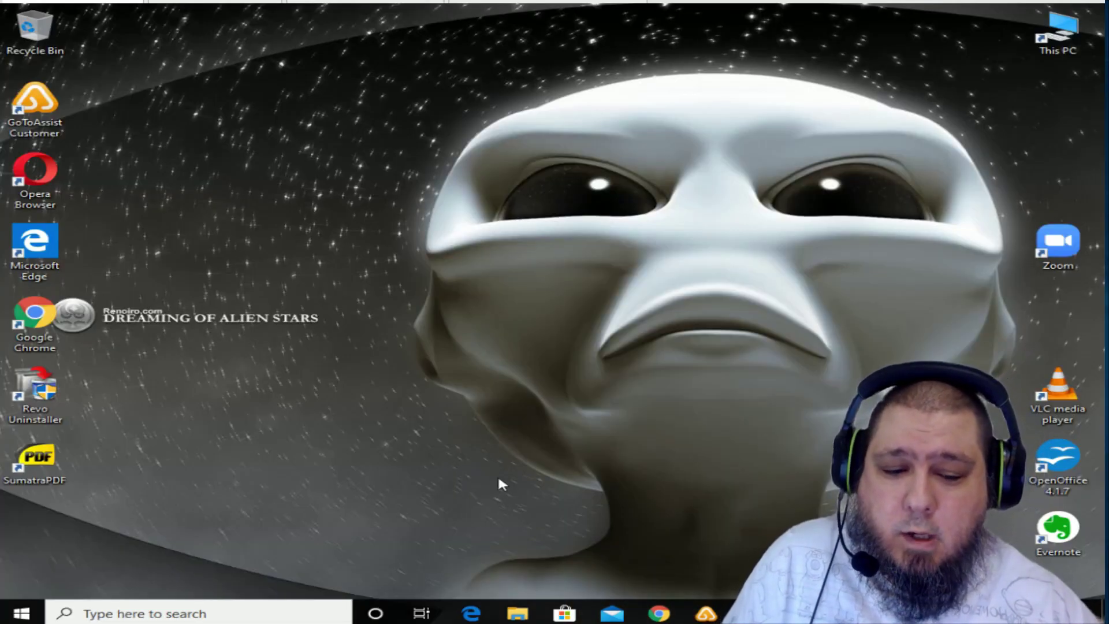
right_click(808, 614)
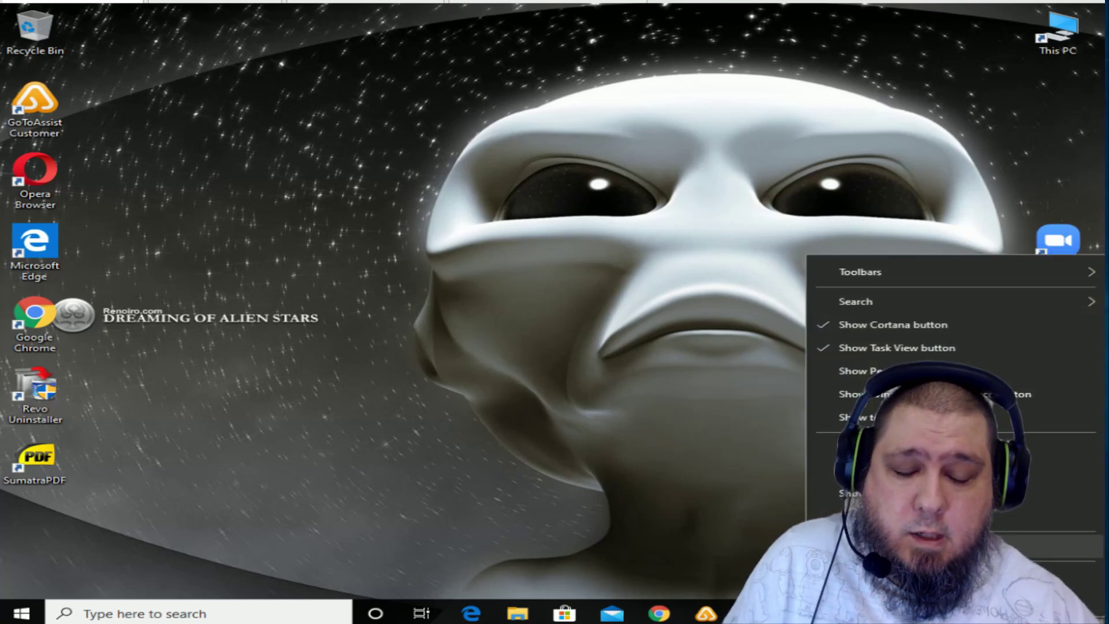
left_click(855, 543)
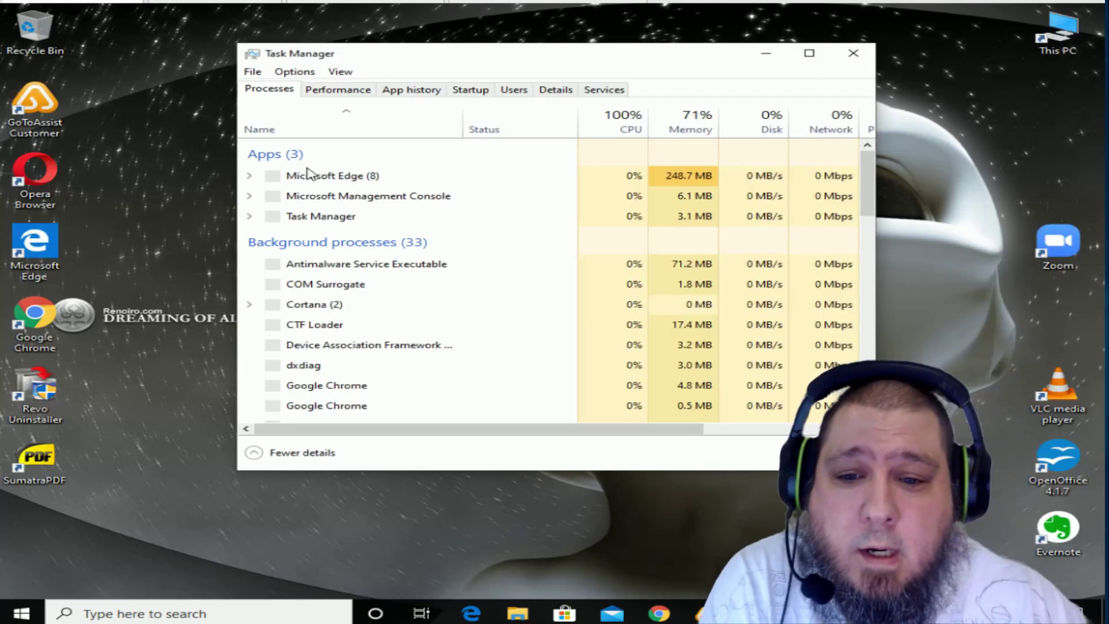
End the Google Chrome and Microsoft Edge tasks, then close Task Manager
right_click(298, 181)
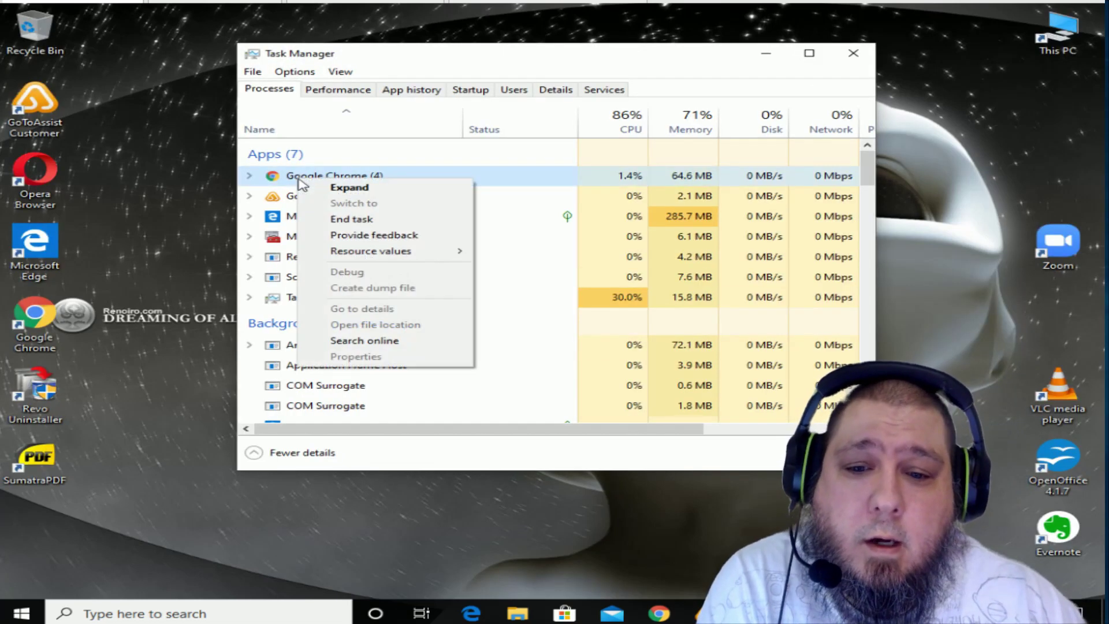
left_click(321, 218)
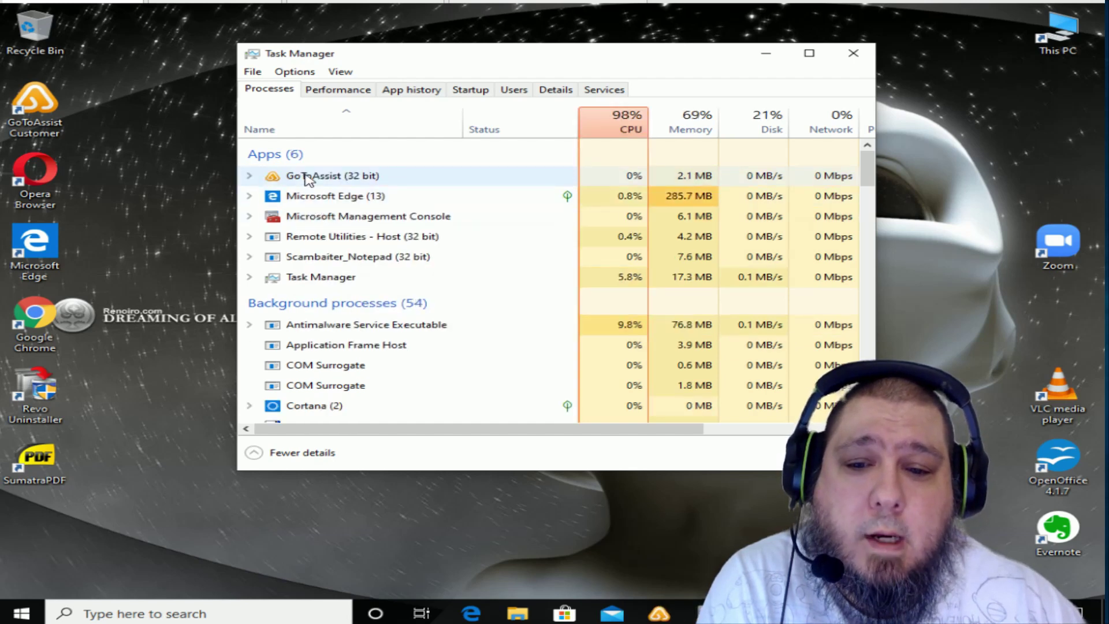
right_click(303, 199)
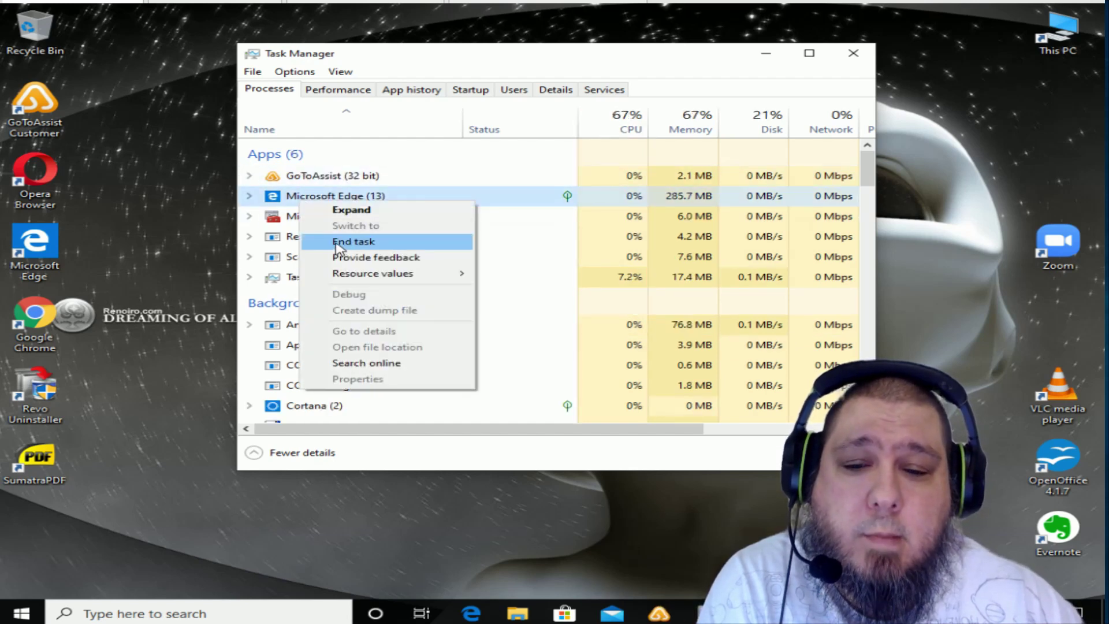
left_click(337, 241)
left_click(853, 52)
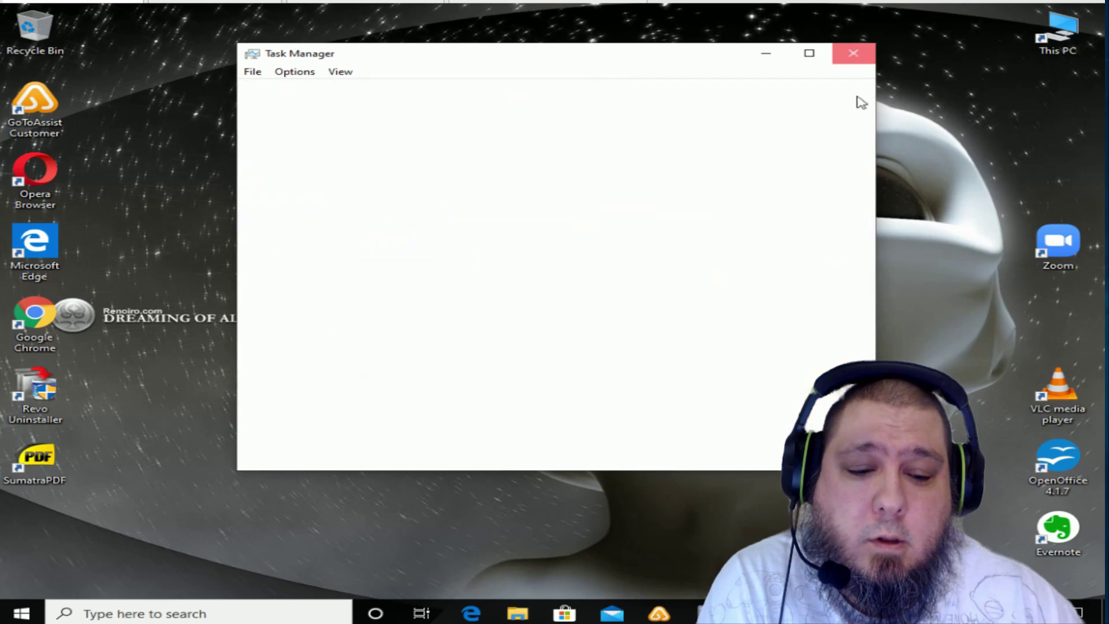